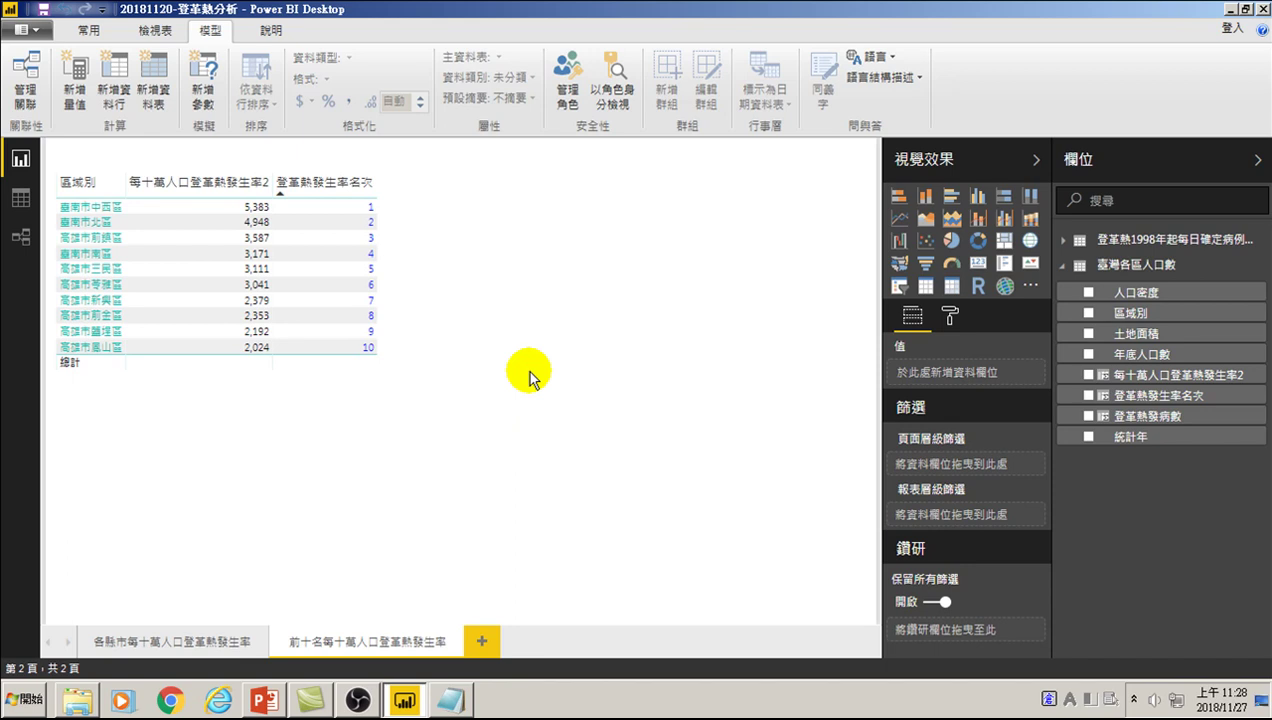
Switch to Data view to inspect the 78,694-row 登革熱1998年起每日確定病例統計 table.
click(34, 204)
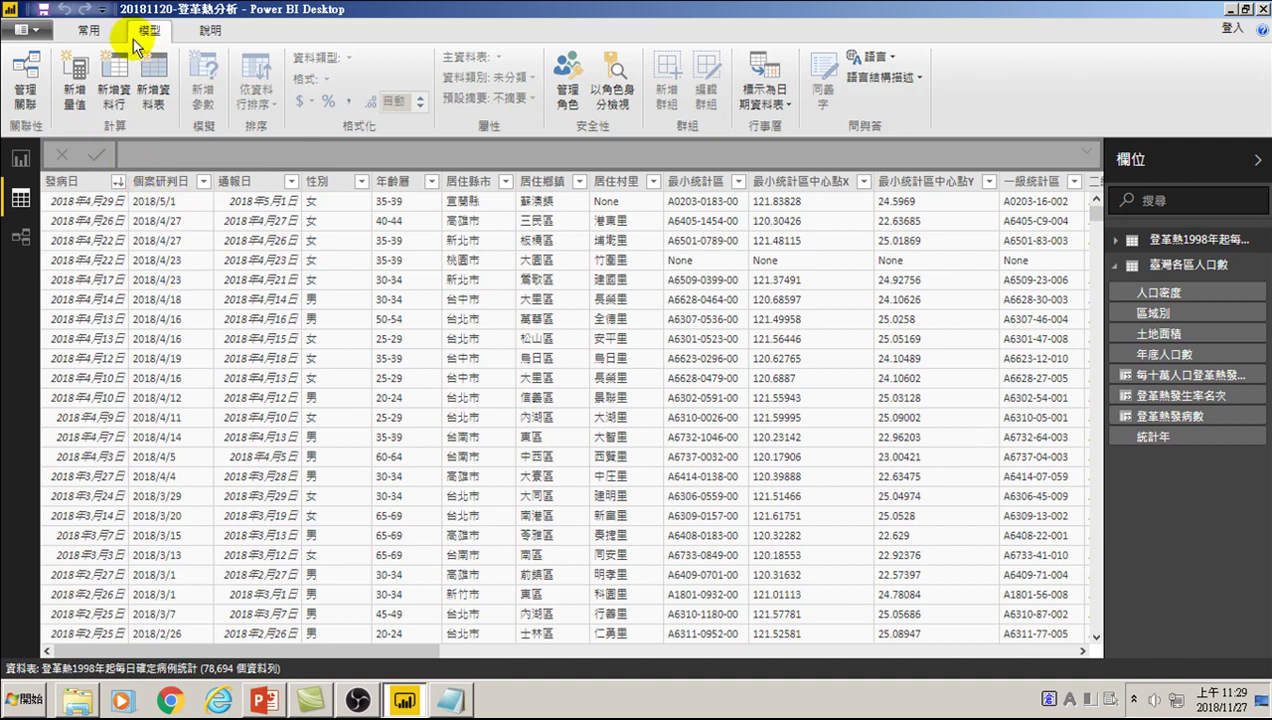
Refresh the report's data from Report view, which fails on the missing 臺灣各區人口數.csv.
click(92, 31)
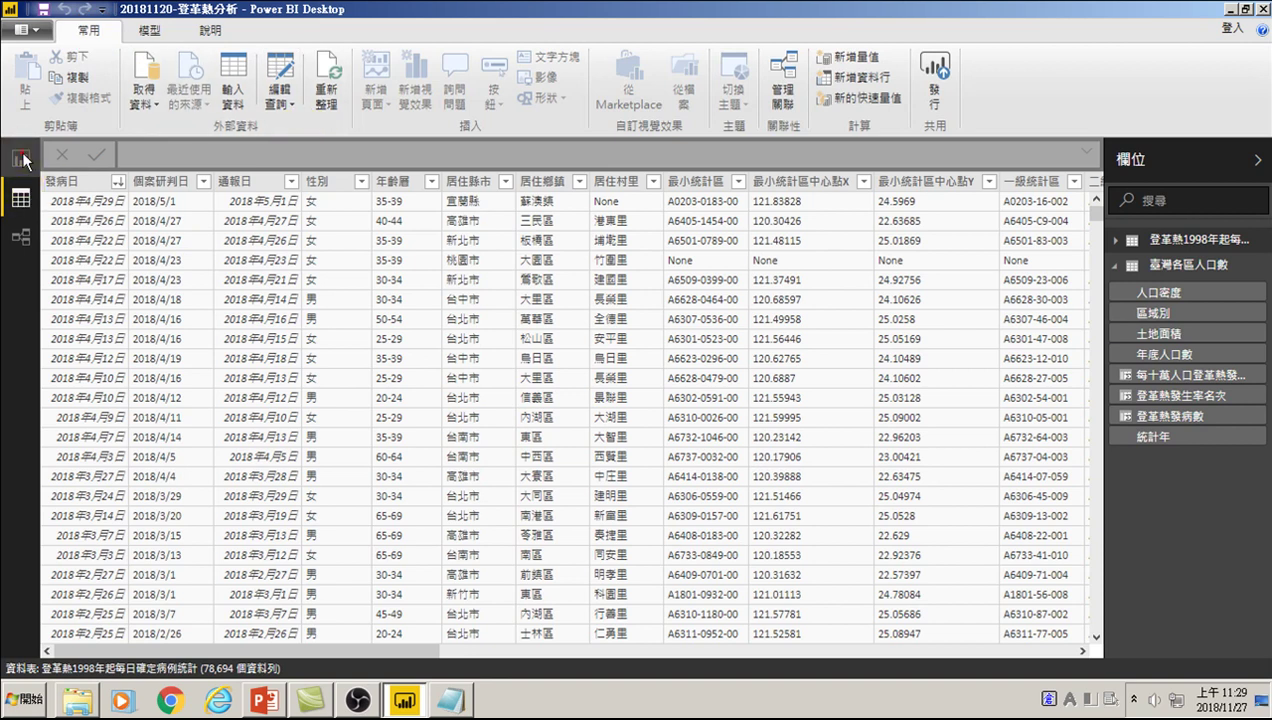
click(20, 158)
click(325, 76)
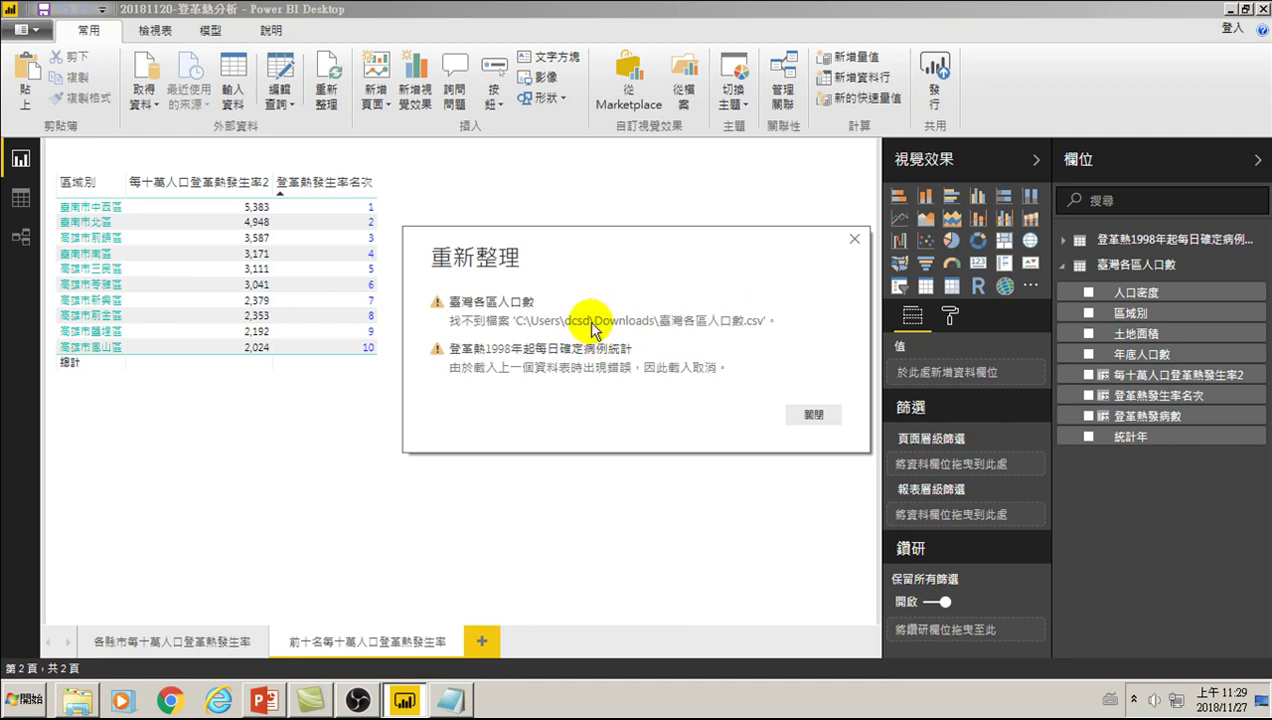
Check the Downloads folder for 臺灣各區人口數.csv and find it missing.
click(77, 700)
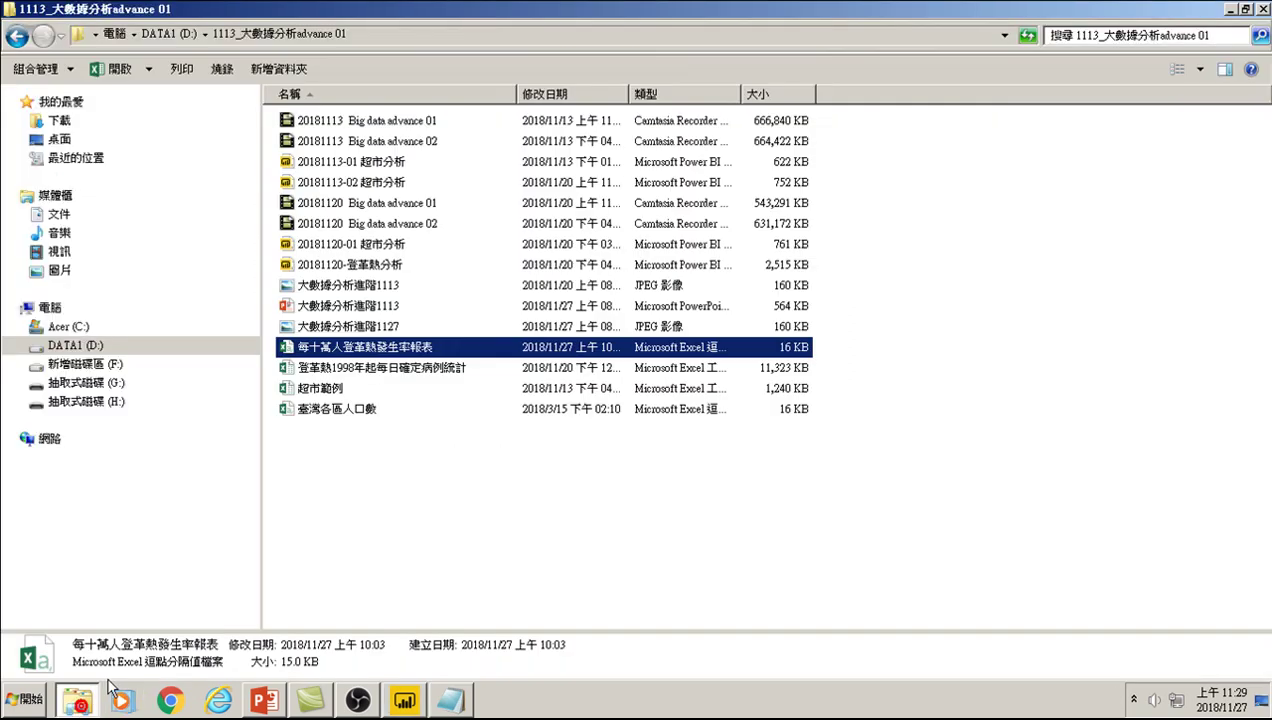
click(58, 120)
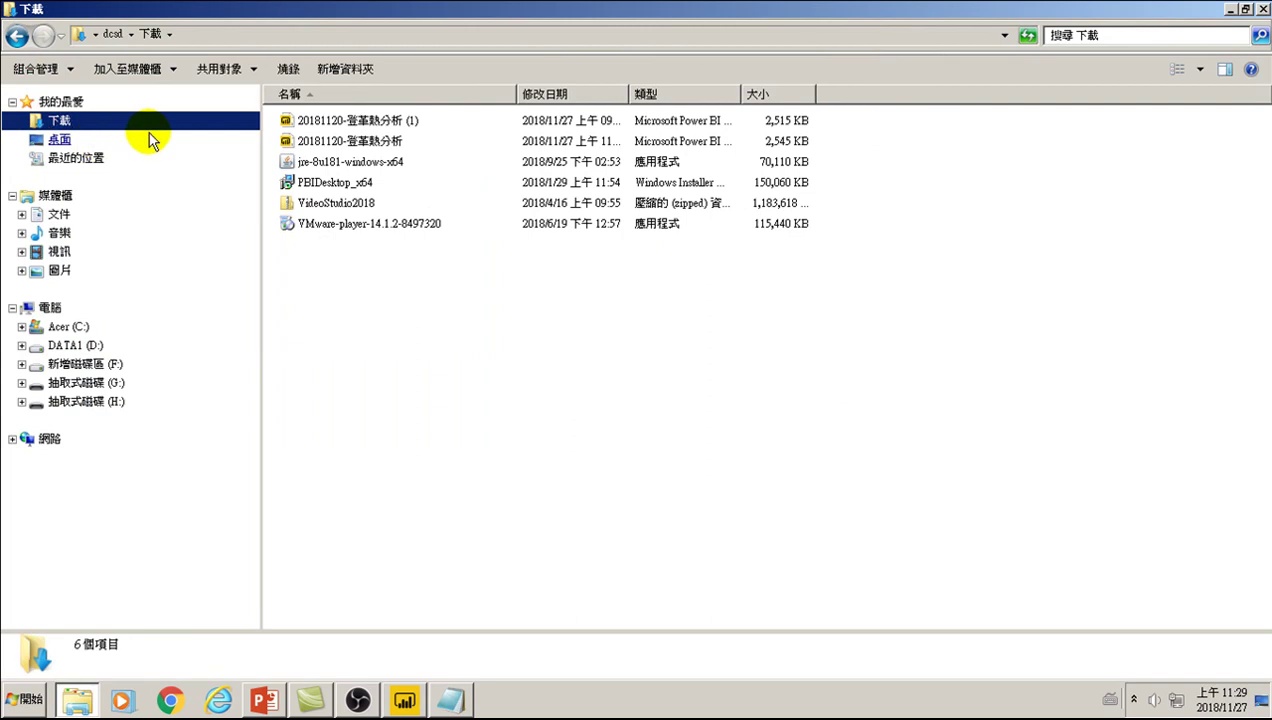
click(372, 258)
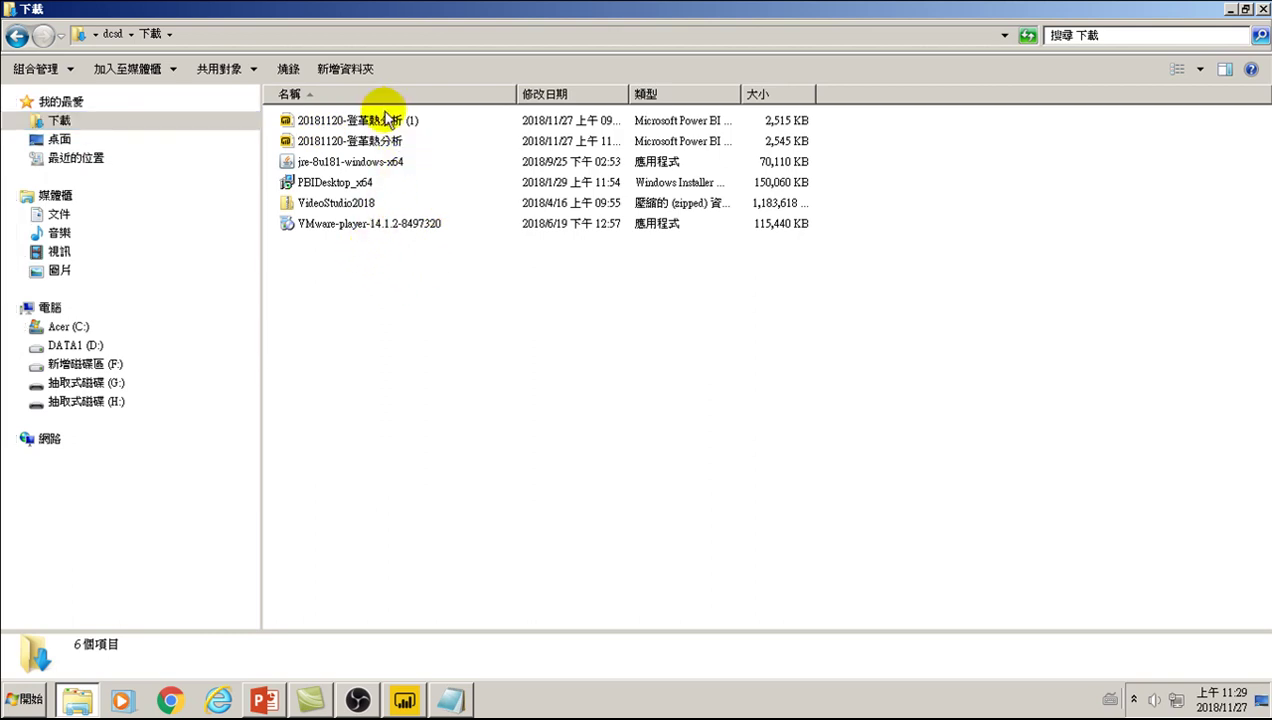
click(179, 698)
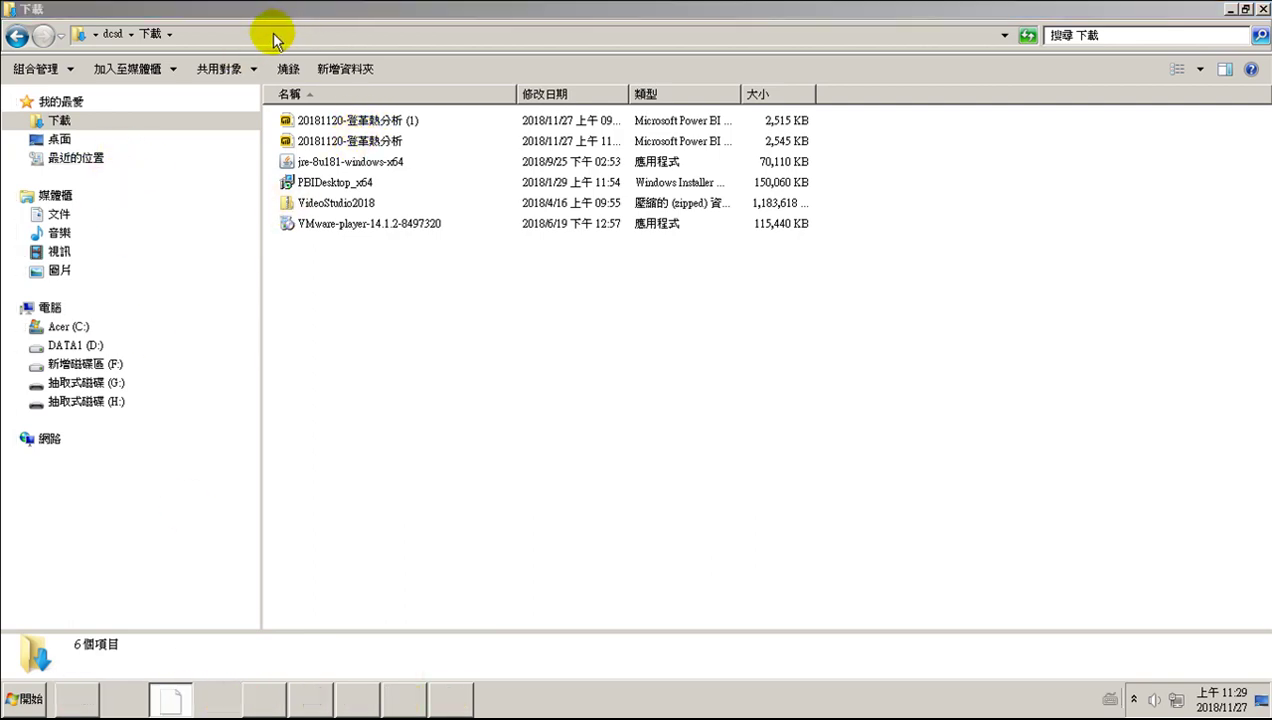
click(281, 50)
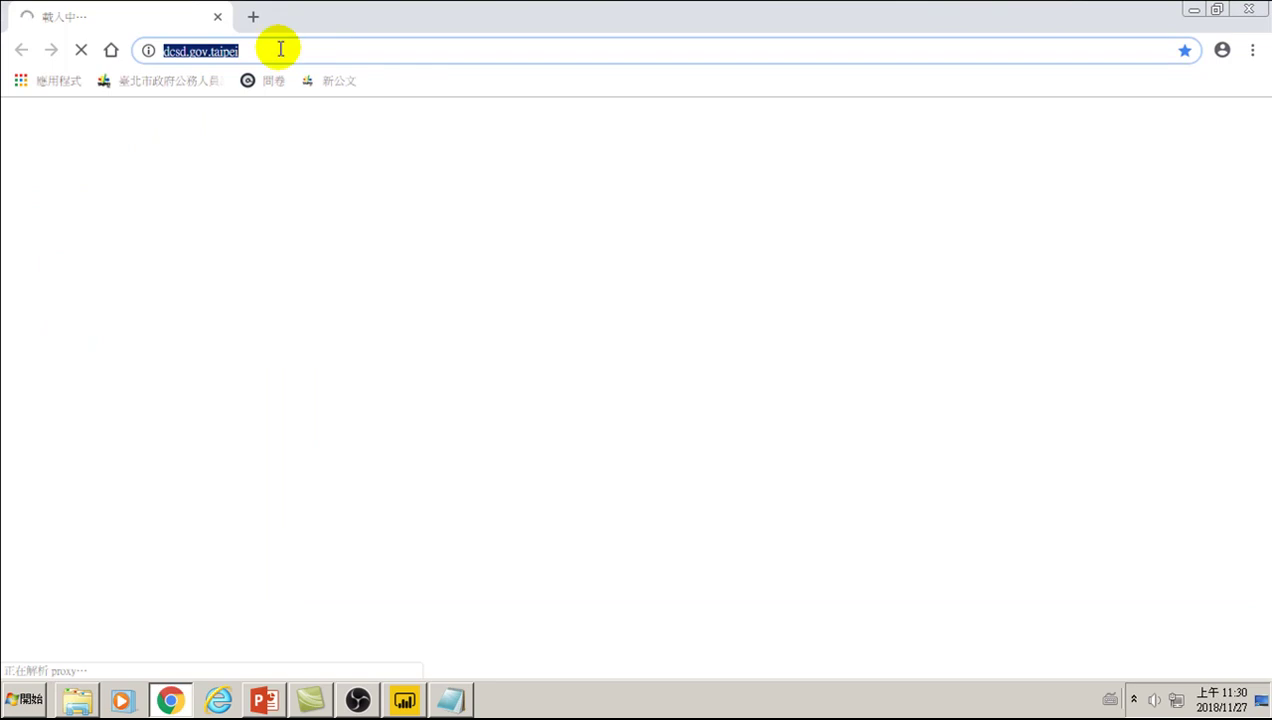
text(https)
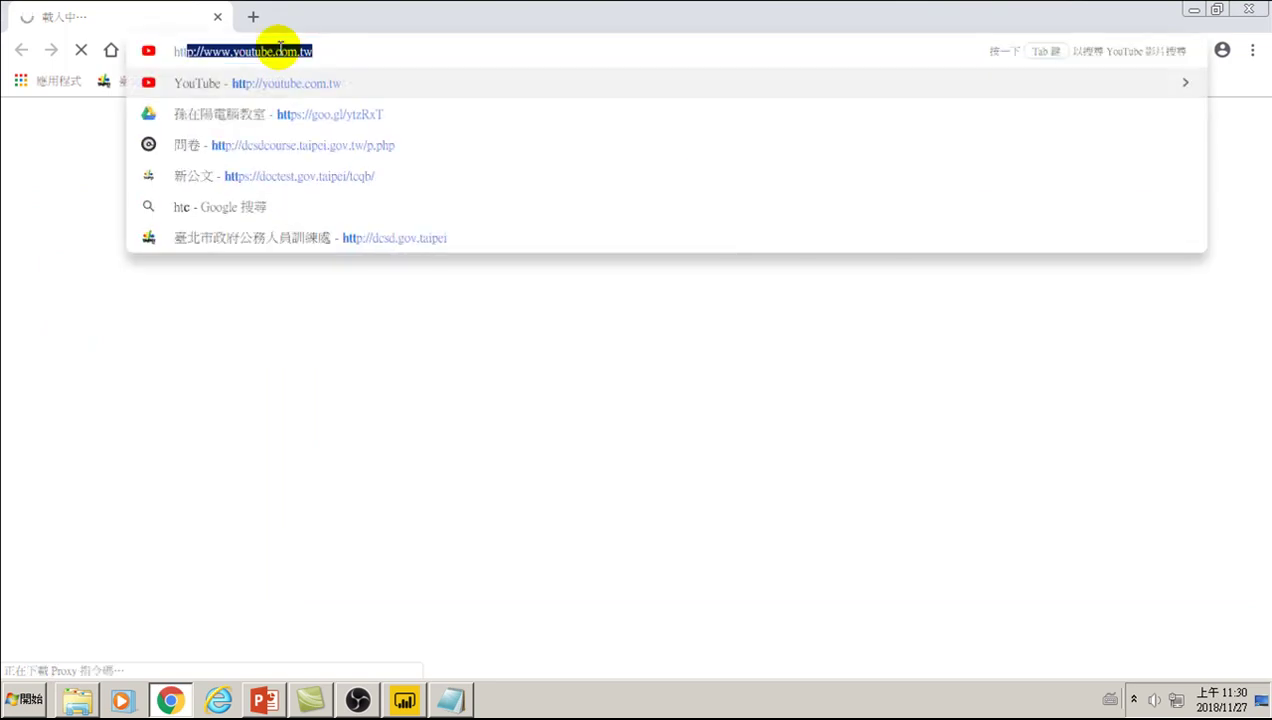
text(://go)
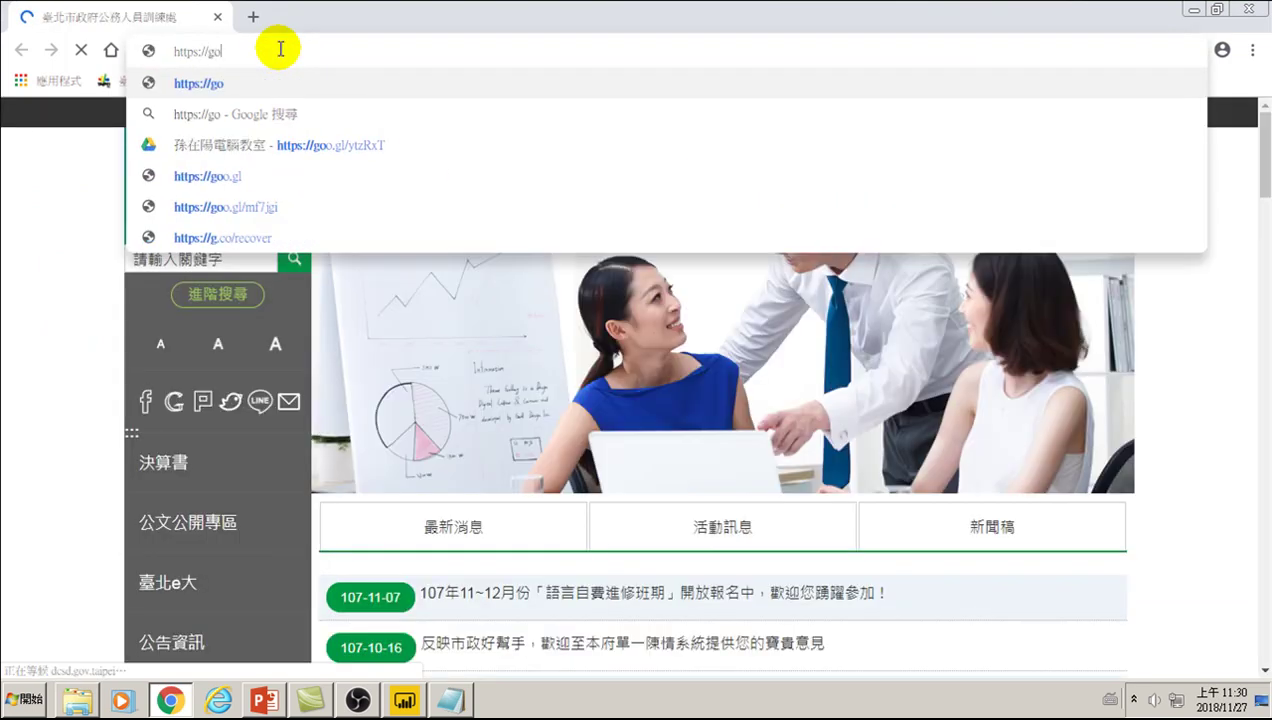
text(o.gl)
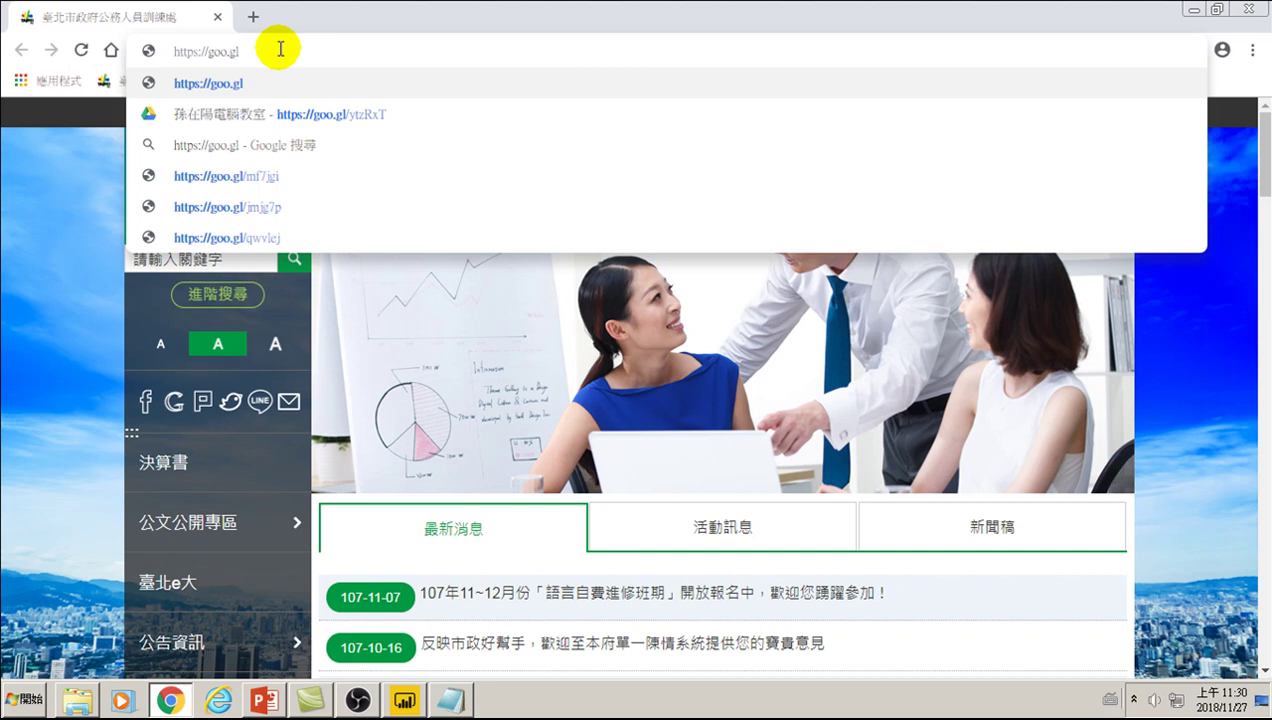
key(Down)
key(Down)
key(Return)
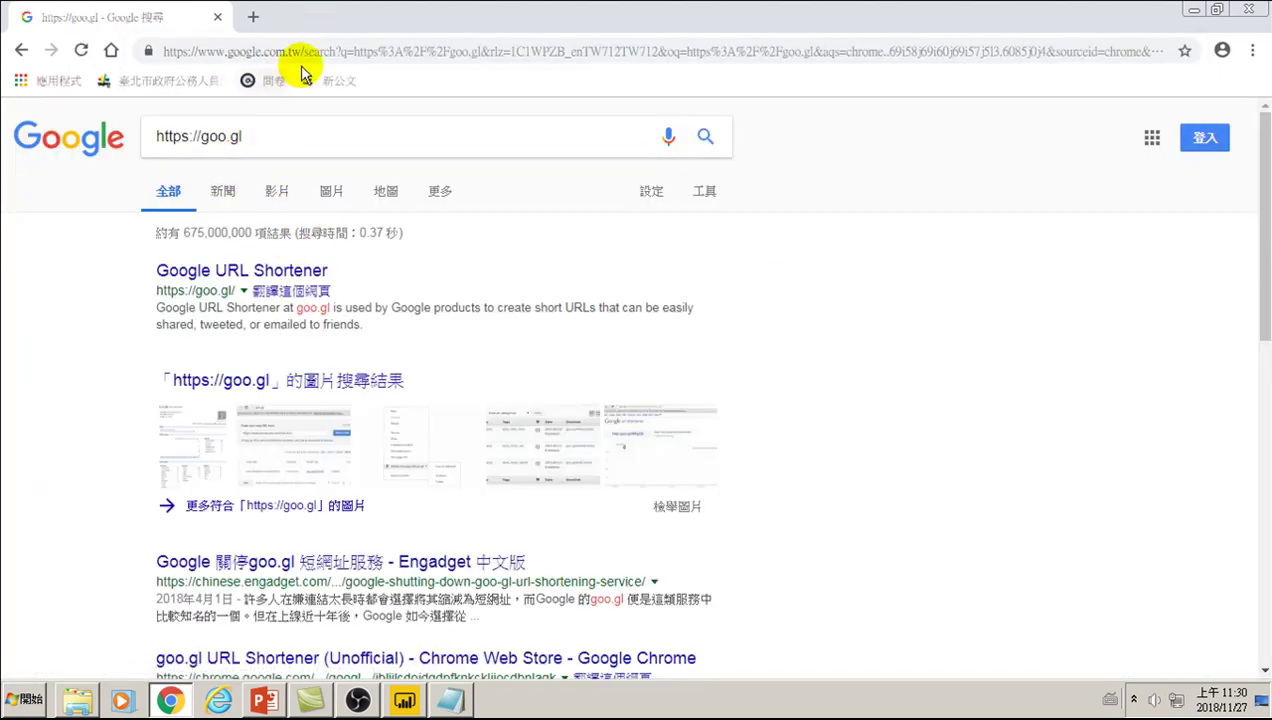
click(355, 50)
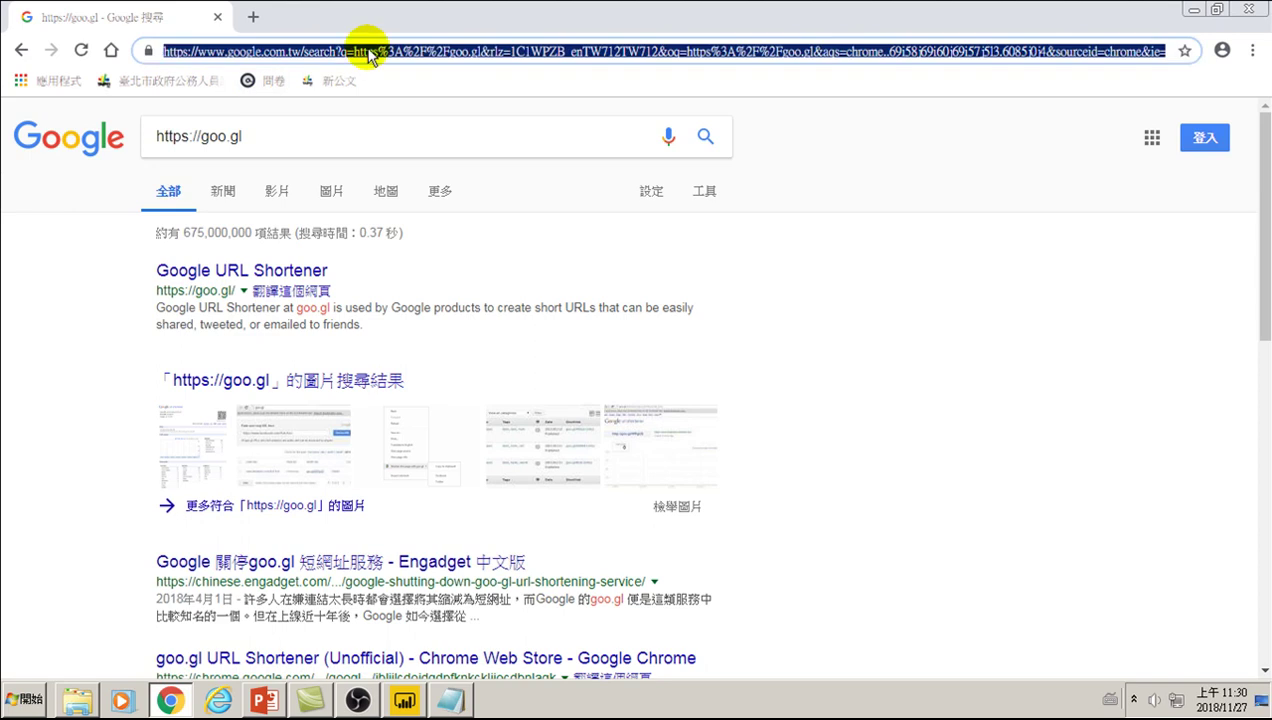
text(https://)
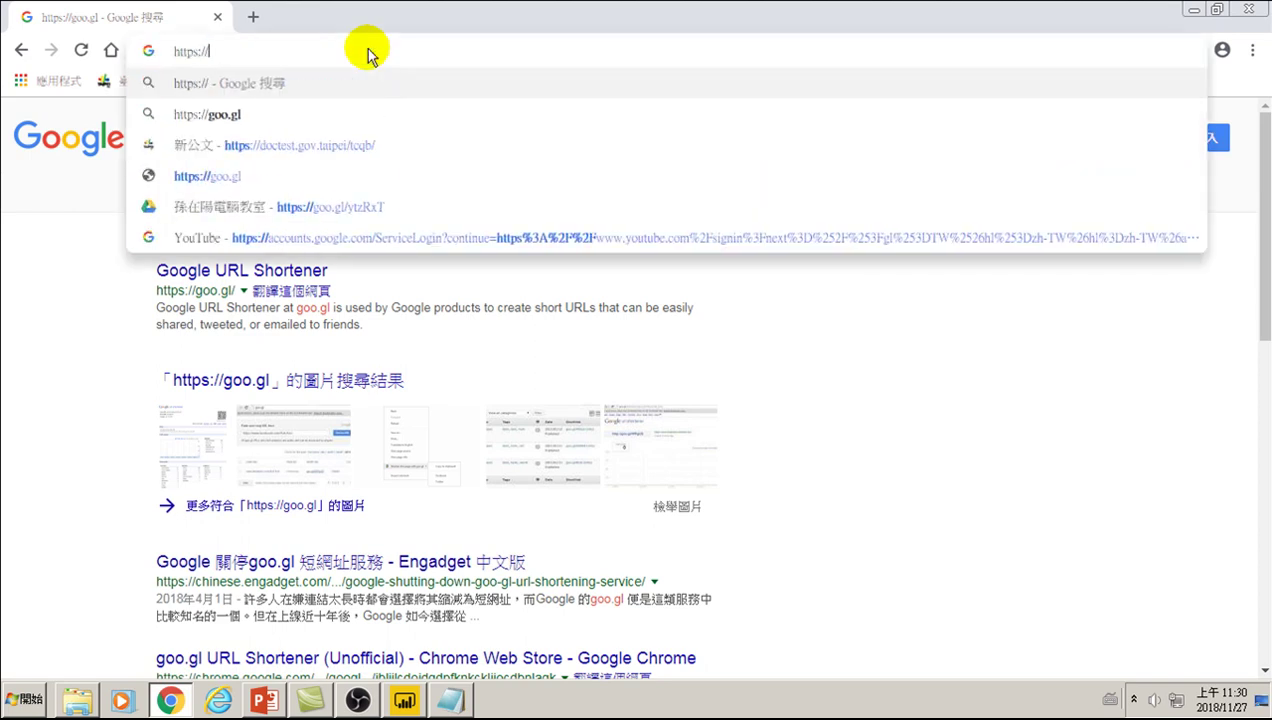
text(goo.gl)
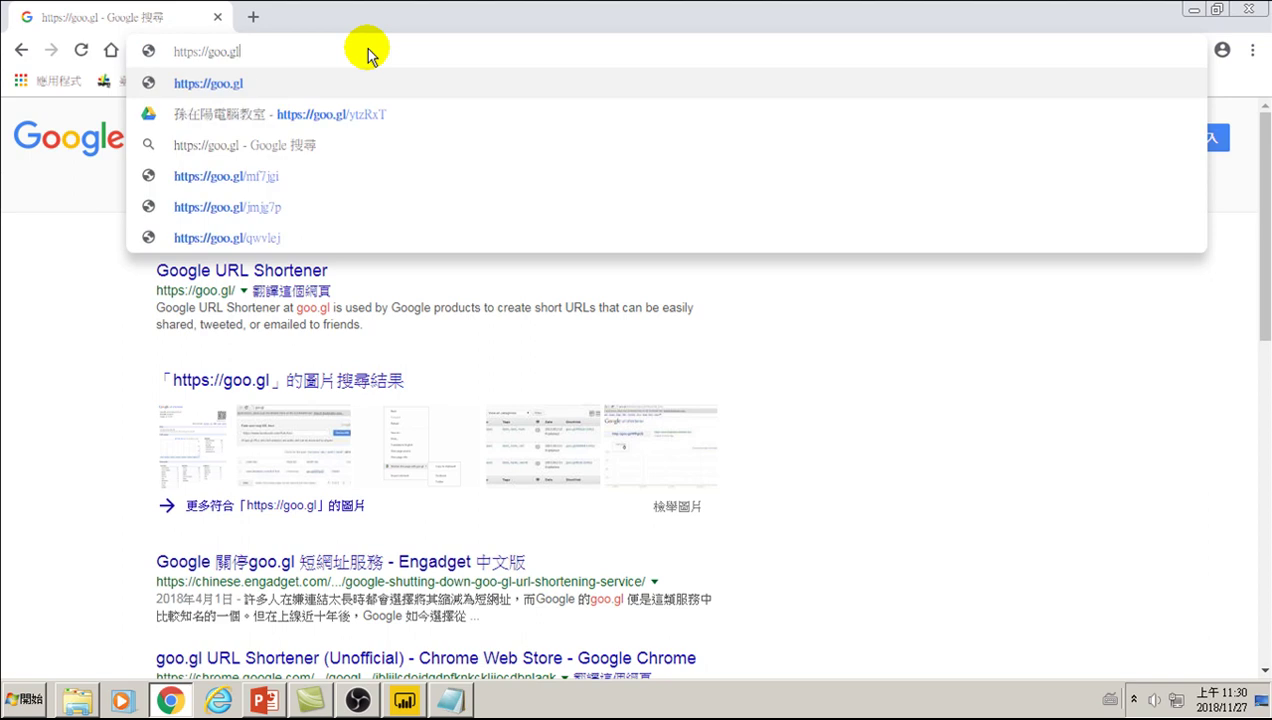
text(/ytz)
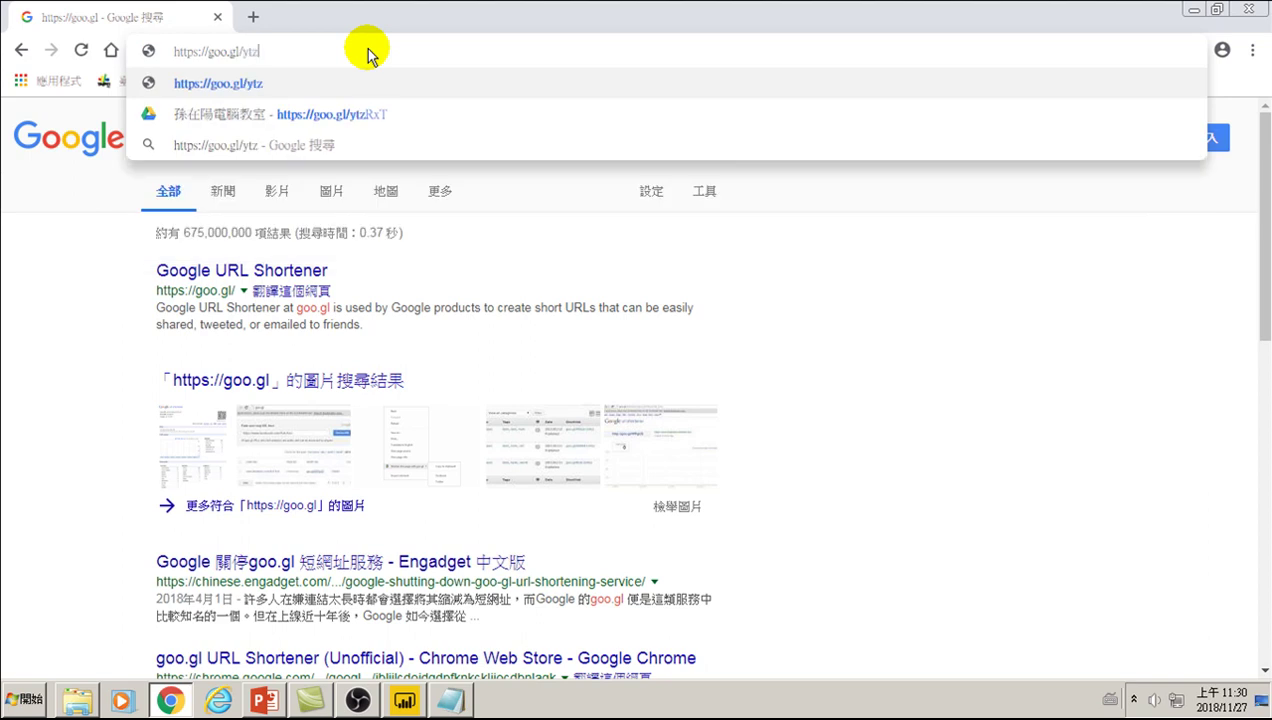
text(RxT)
key(Return)
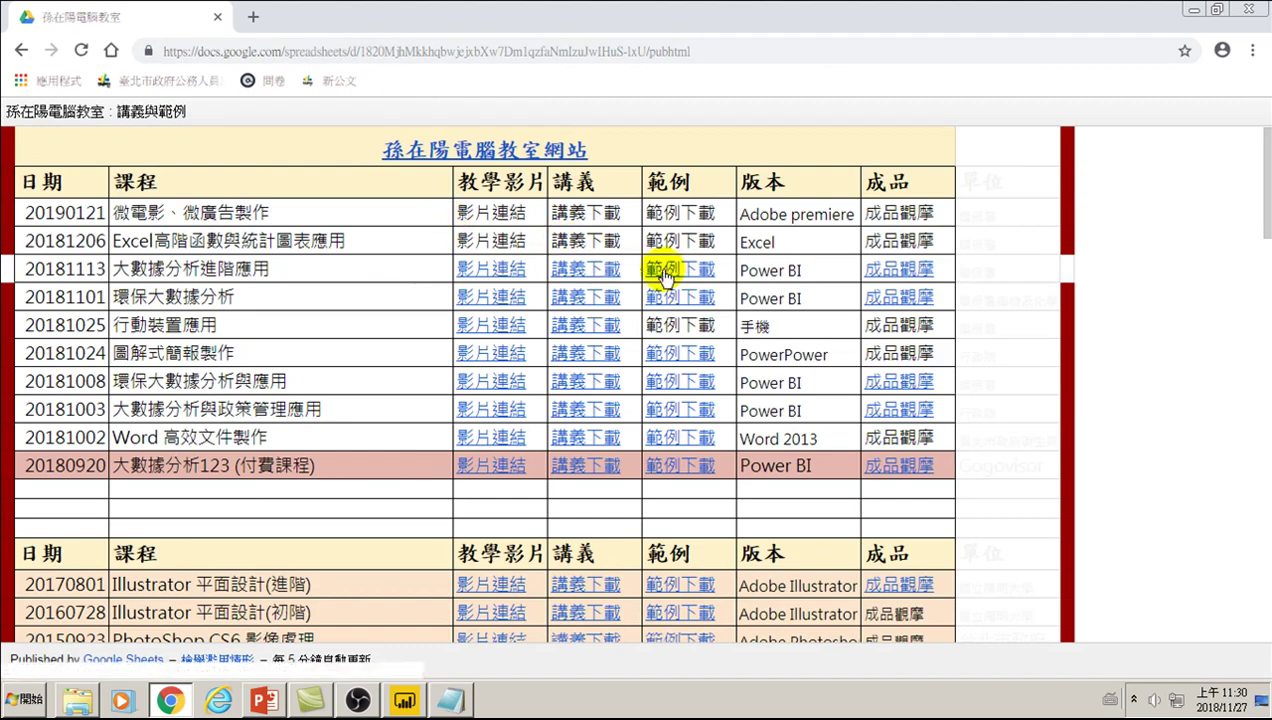
Download 臺灣各區人口數.csv from the 20181113 course's 範例下載 Google Drive folder.
click(676, 270)
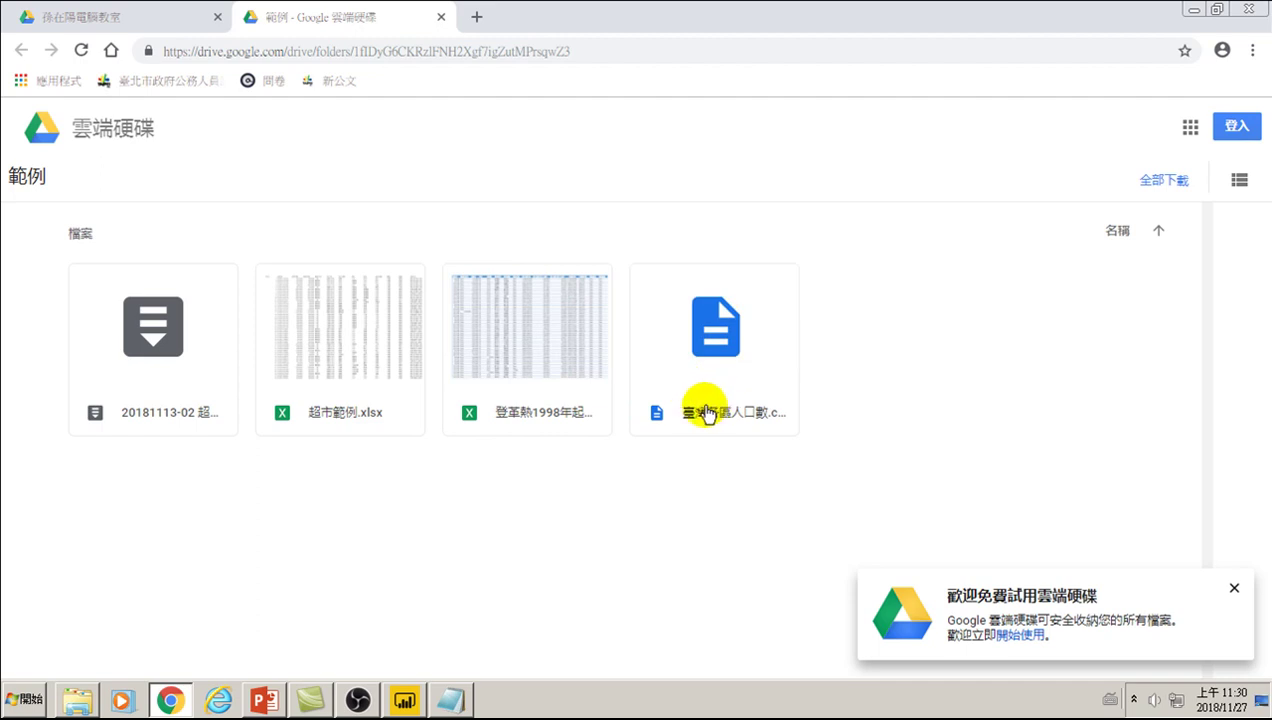
click(648, 280)
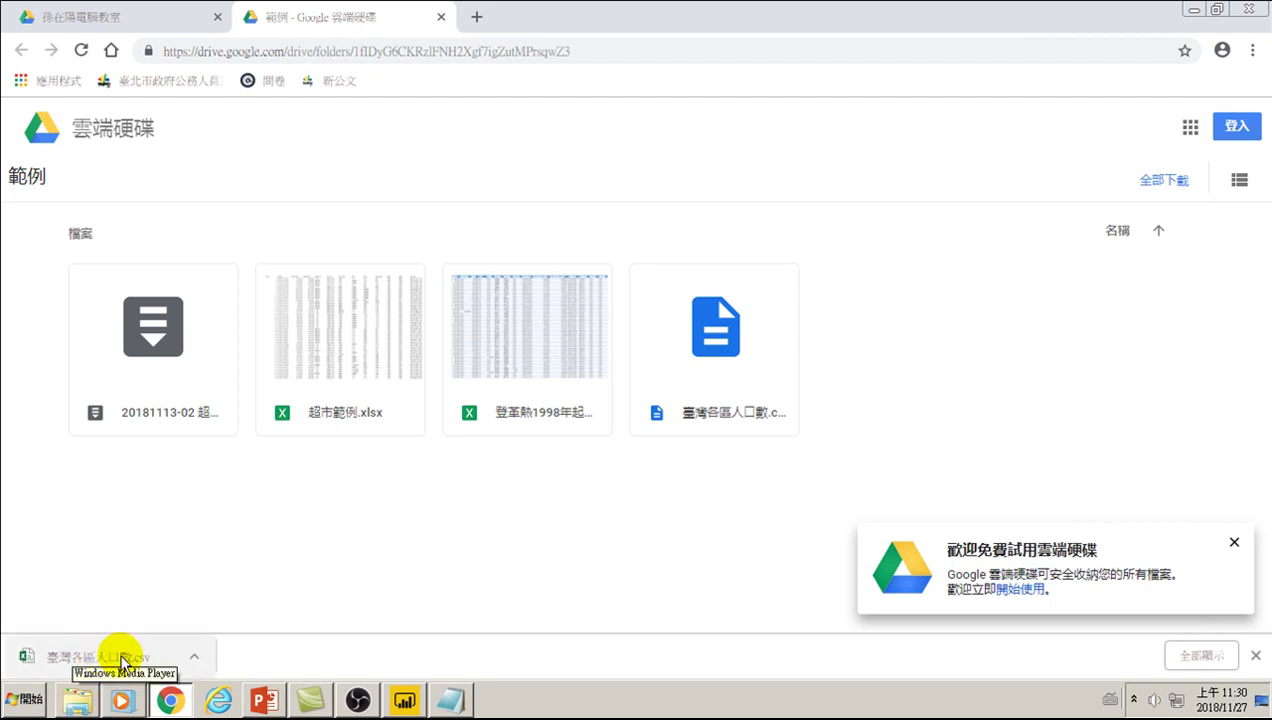
Retry the Power BI refresh, now failing on missing 登革熱1998年起每日確定病例統計.xlsx, and dismiss the errors.
click(78, 699)
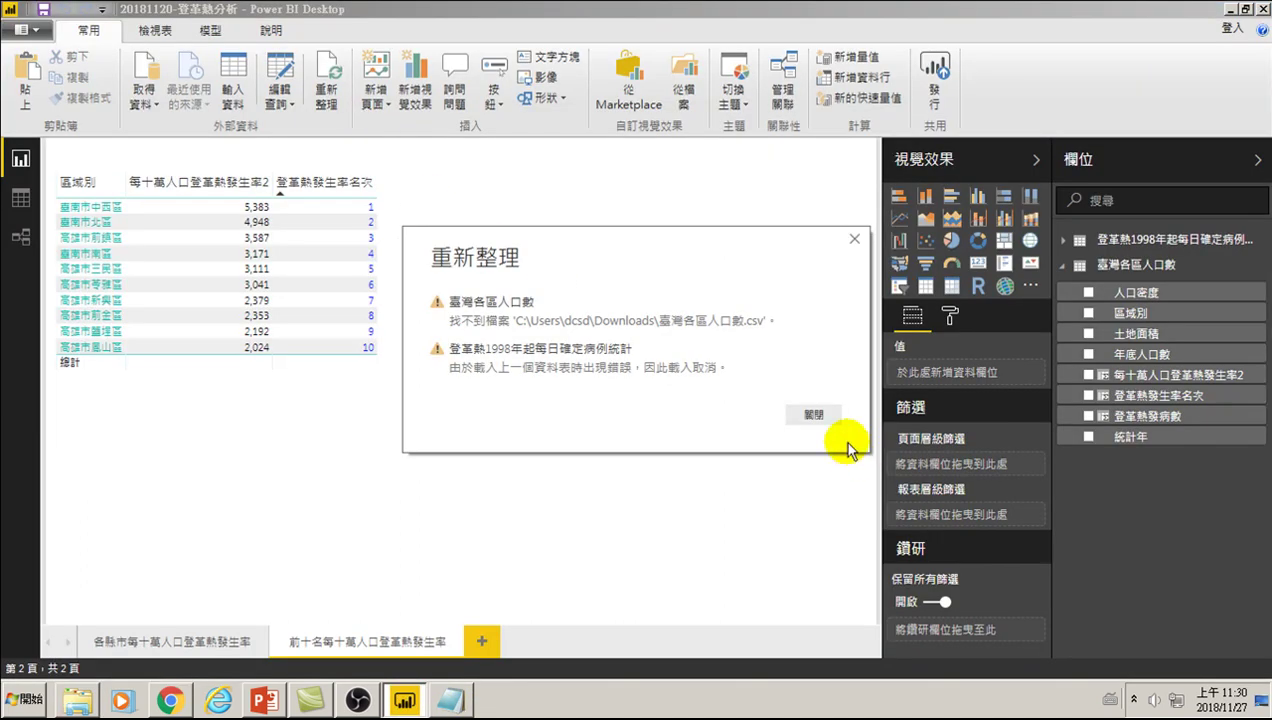
click(813, 414)
click(328, 72)
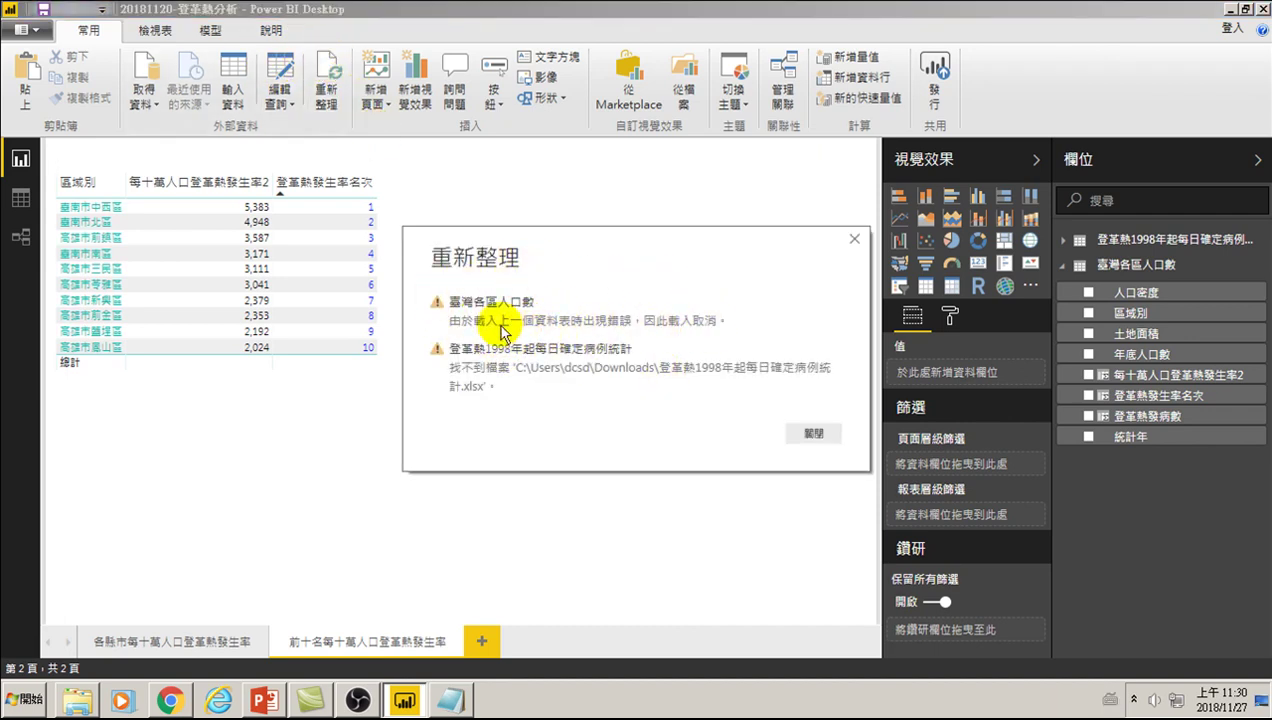
click(855, 241)
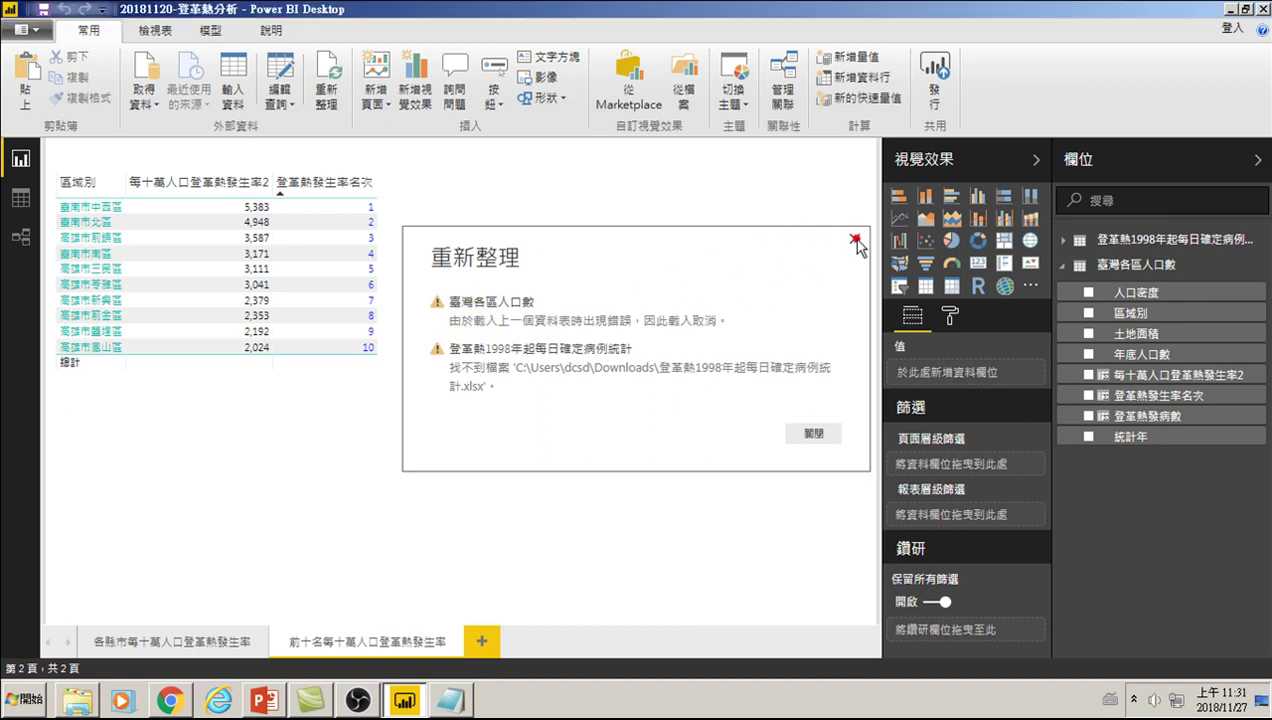
click(343, 78)
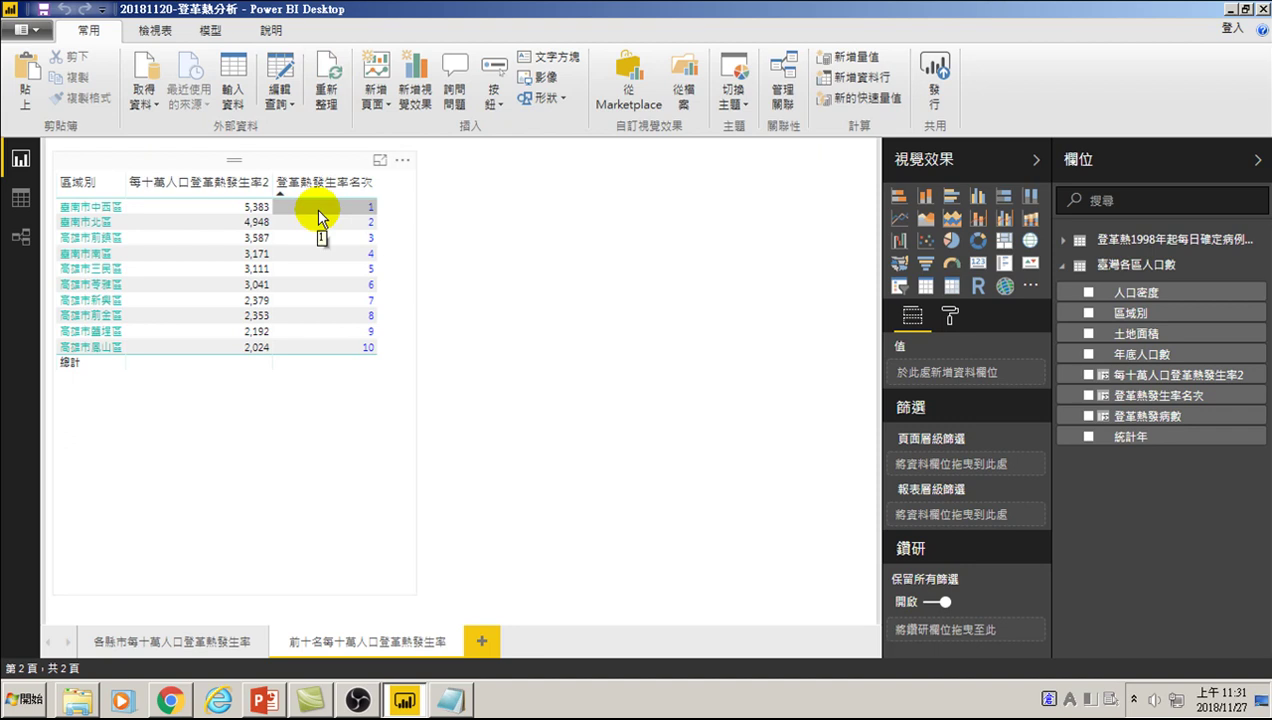
Search Google for 登革熱 開放資料 in a new Chrome tab using the Chinese IME.
click(172, 700)
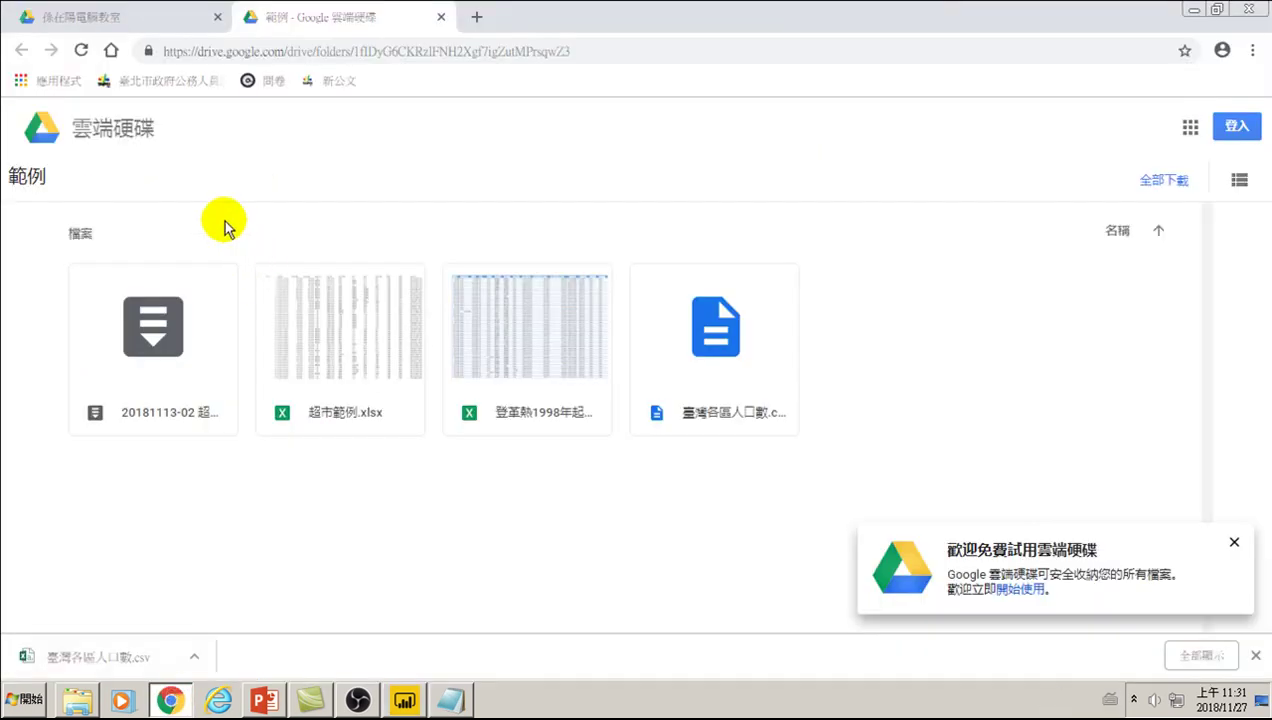
click(477, 17)
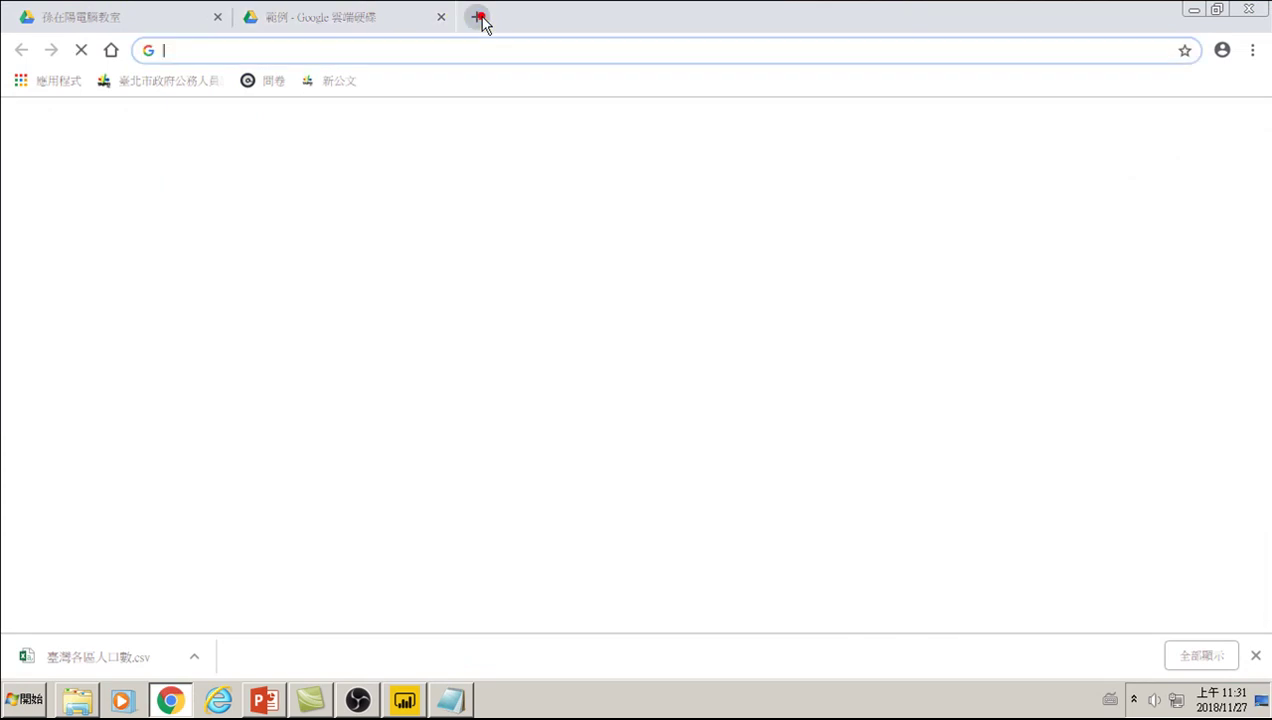
click(455, 373)
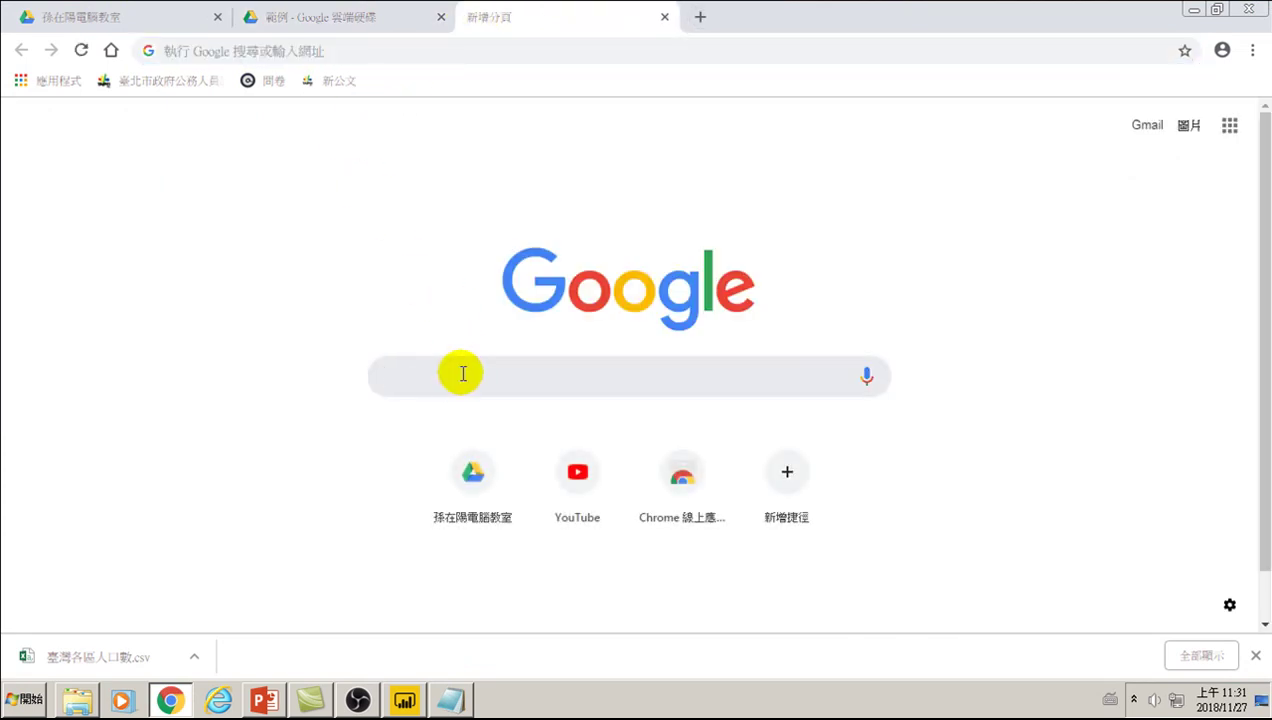
text(no)
key(BackSpace)
key(BackSpace)
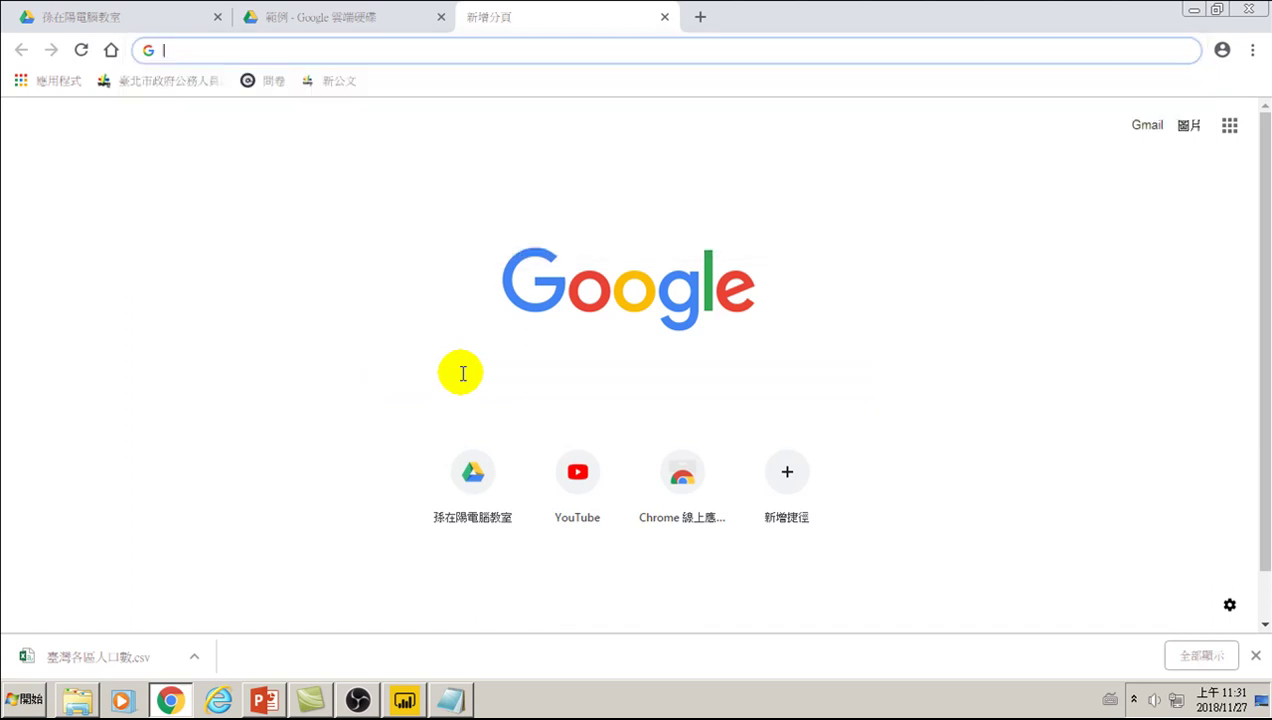
key(ctrl+space)
text(登革熱 anm)
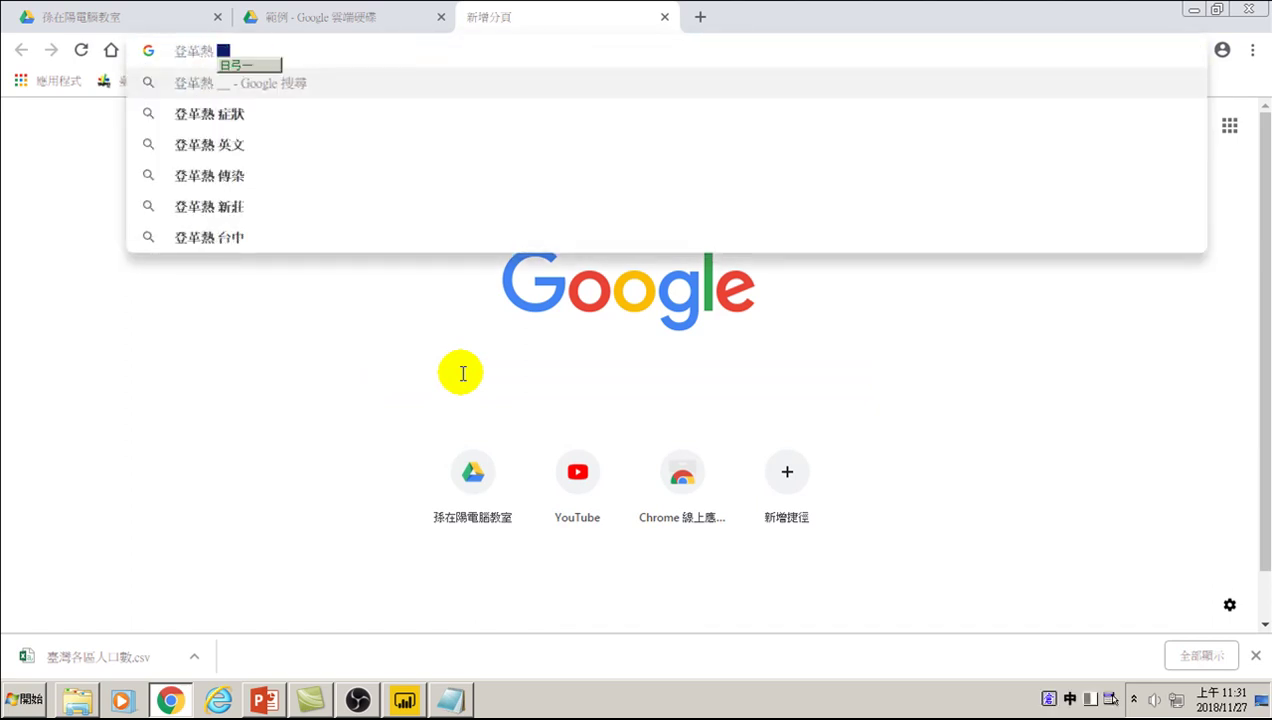
text(開放資料)
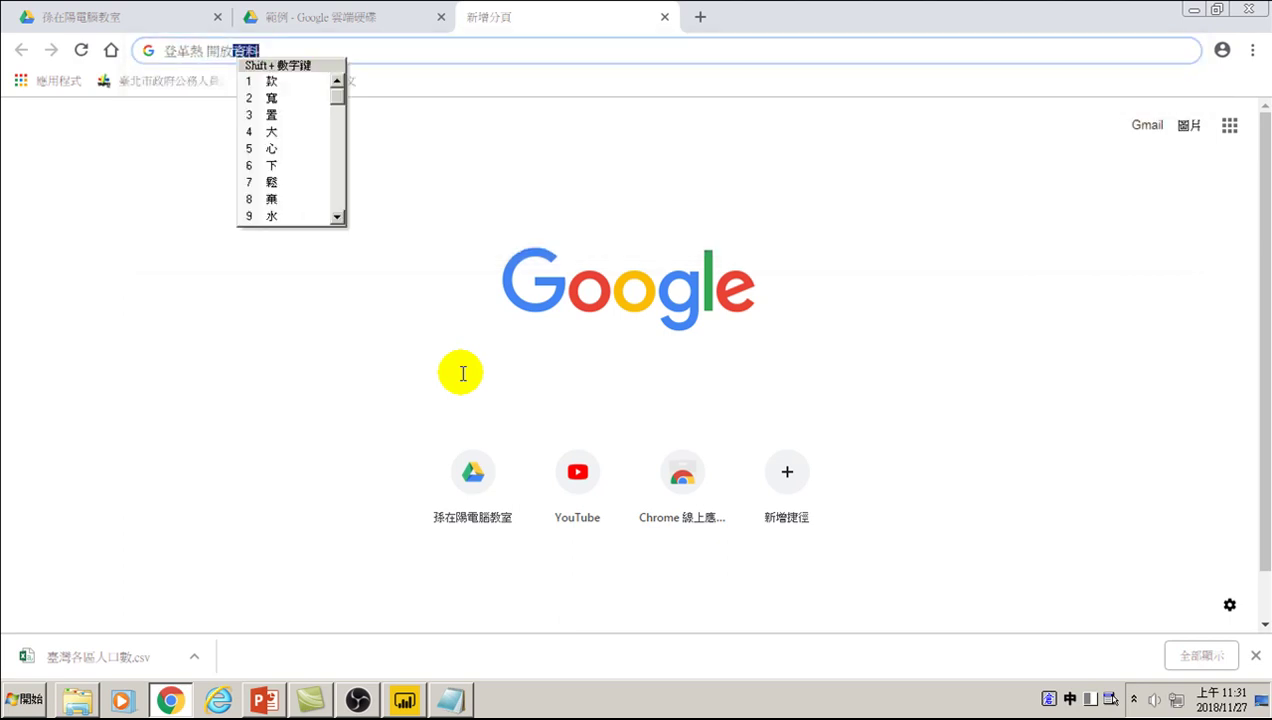
key(Return)
key(Return)
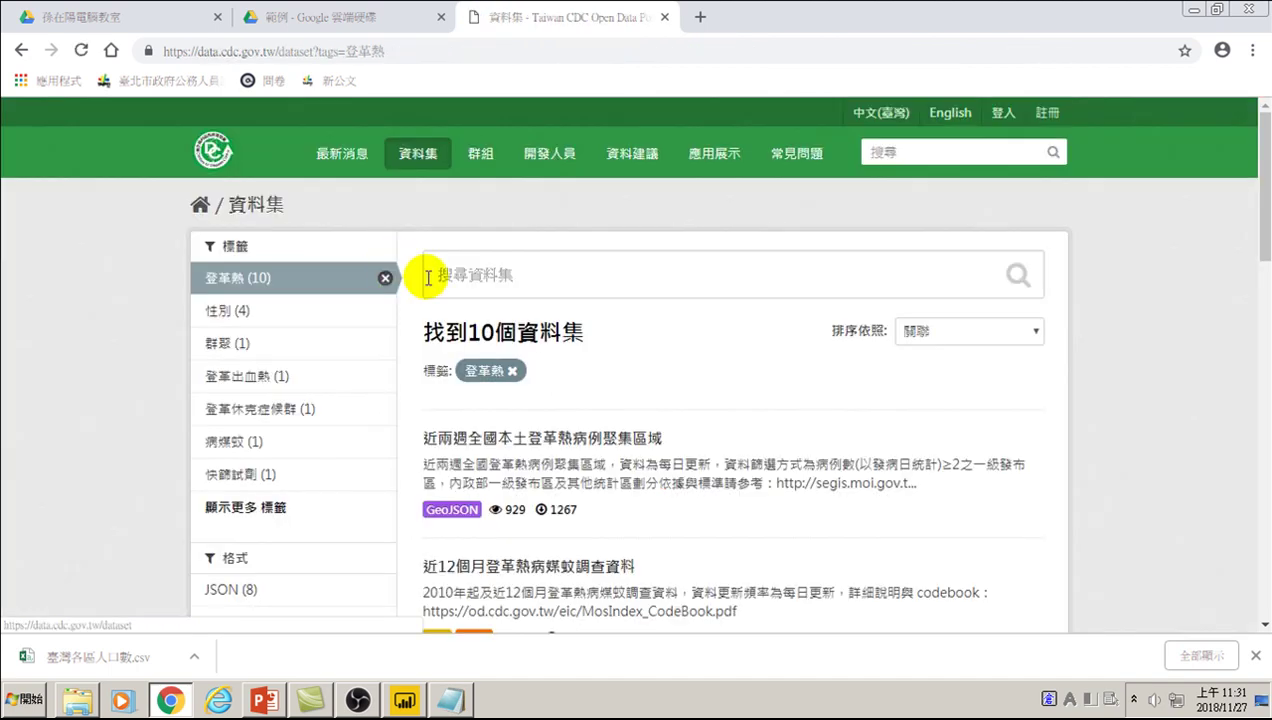
Open the English dengue daily confirmed cases dataset and preview its resource.
scroll(470, 330, down, 2)
scroll(500, 270, up, 2)
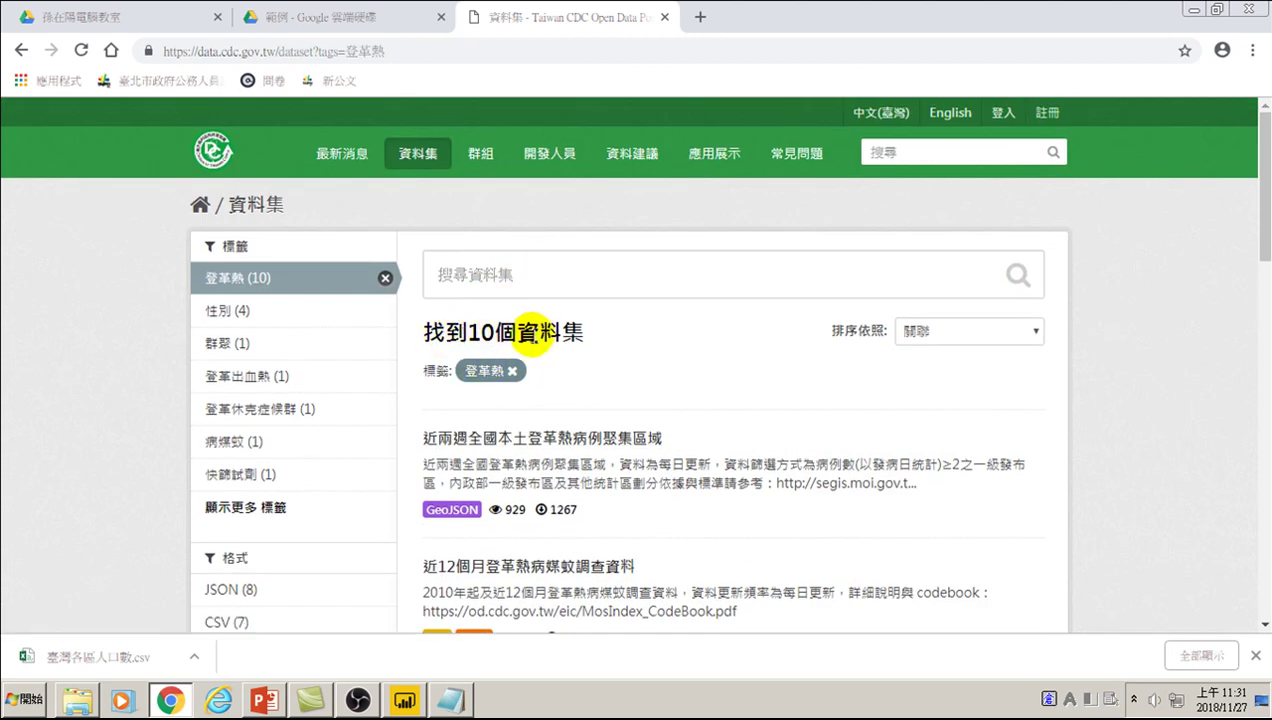
scroll(533, 335, down, 3)
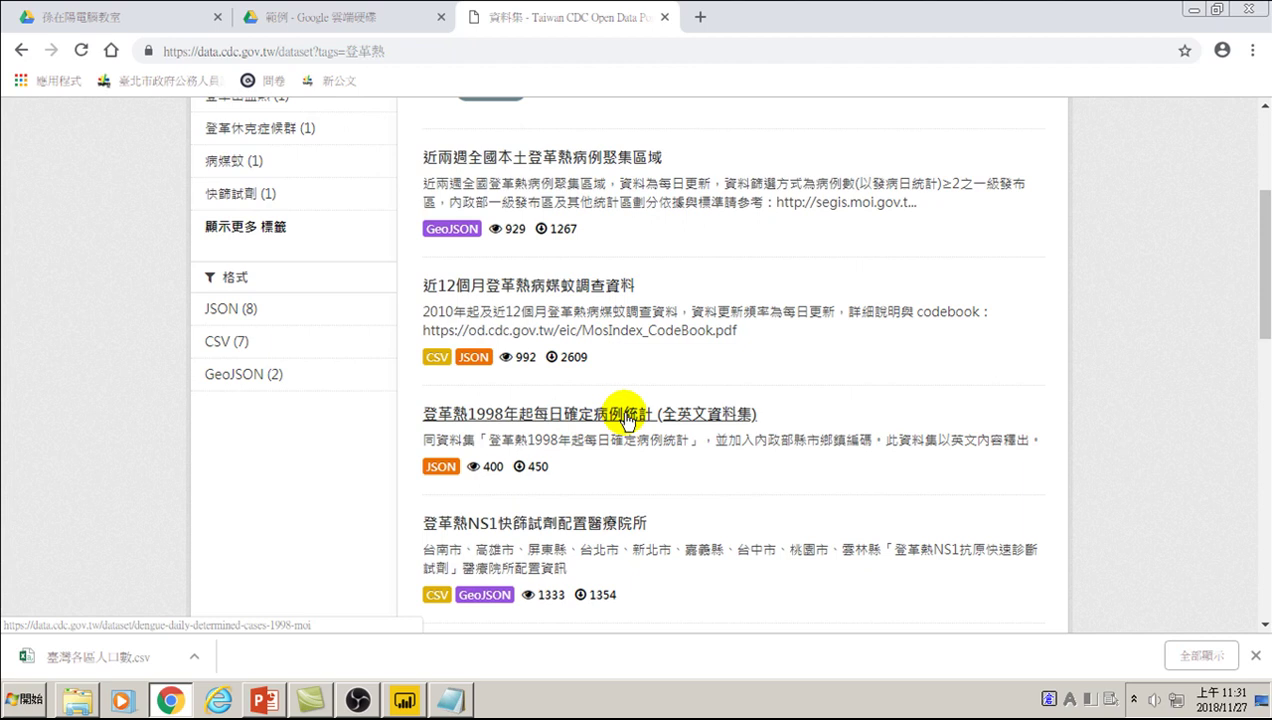
click(627, 418)
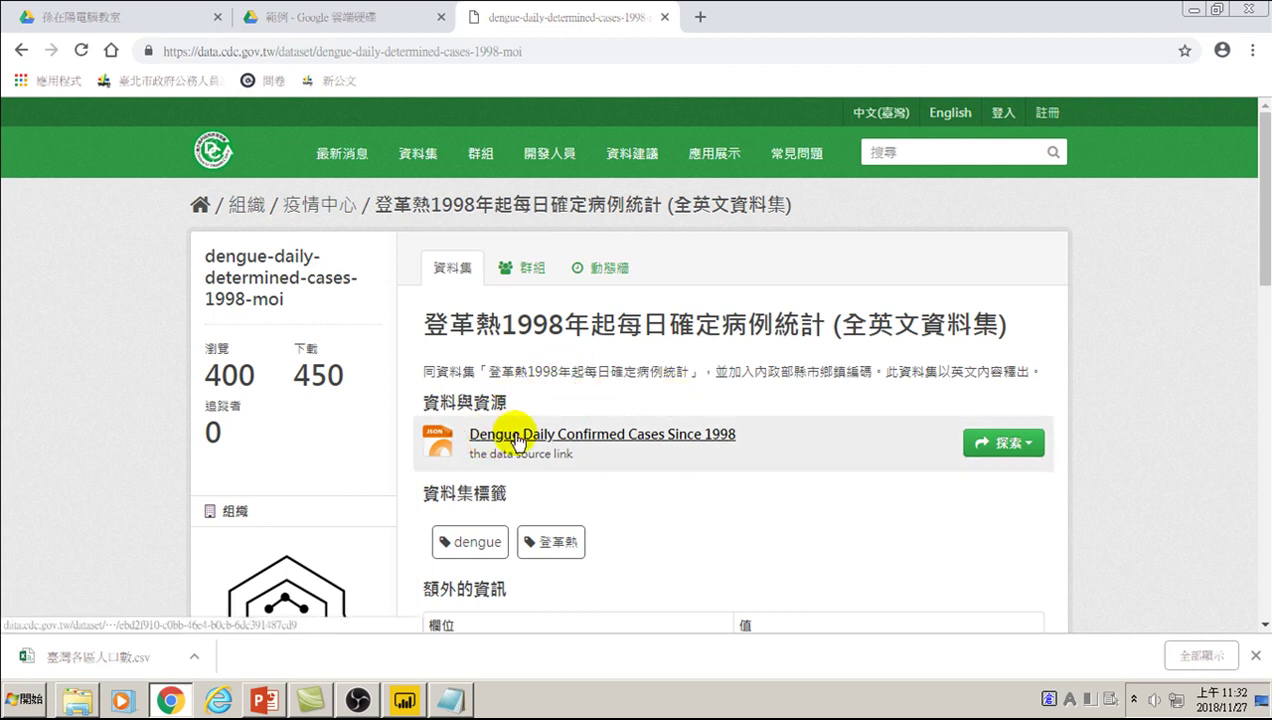
click(1001, 443)
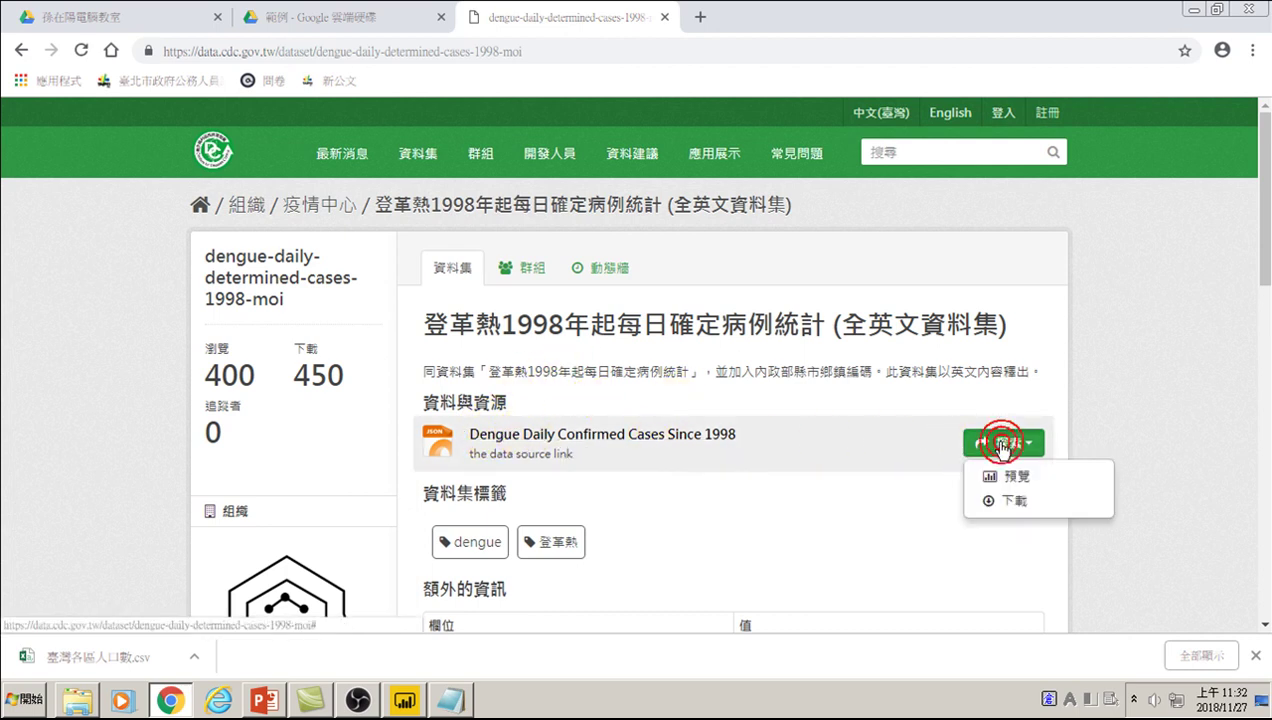
click(1014, 479)
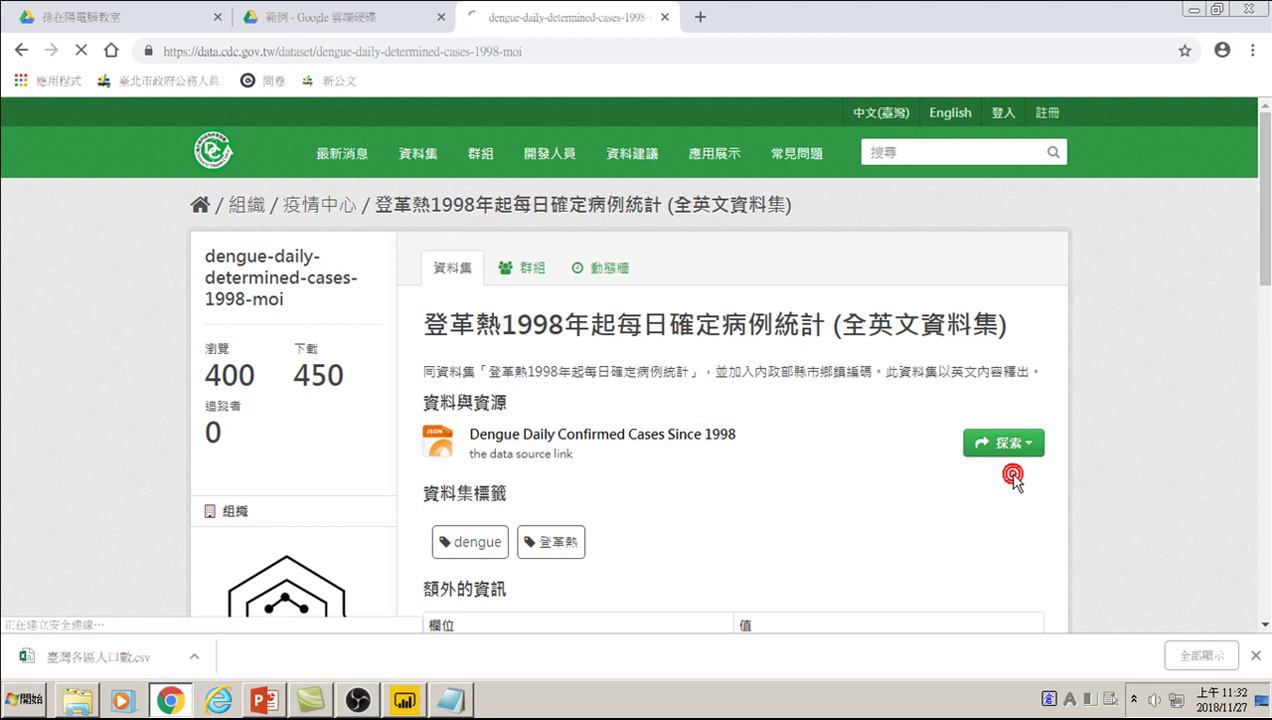
scroll(570, 440, down, 3)
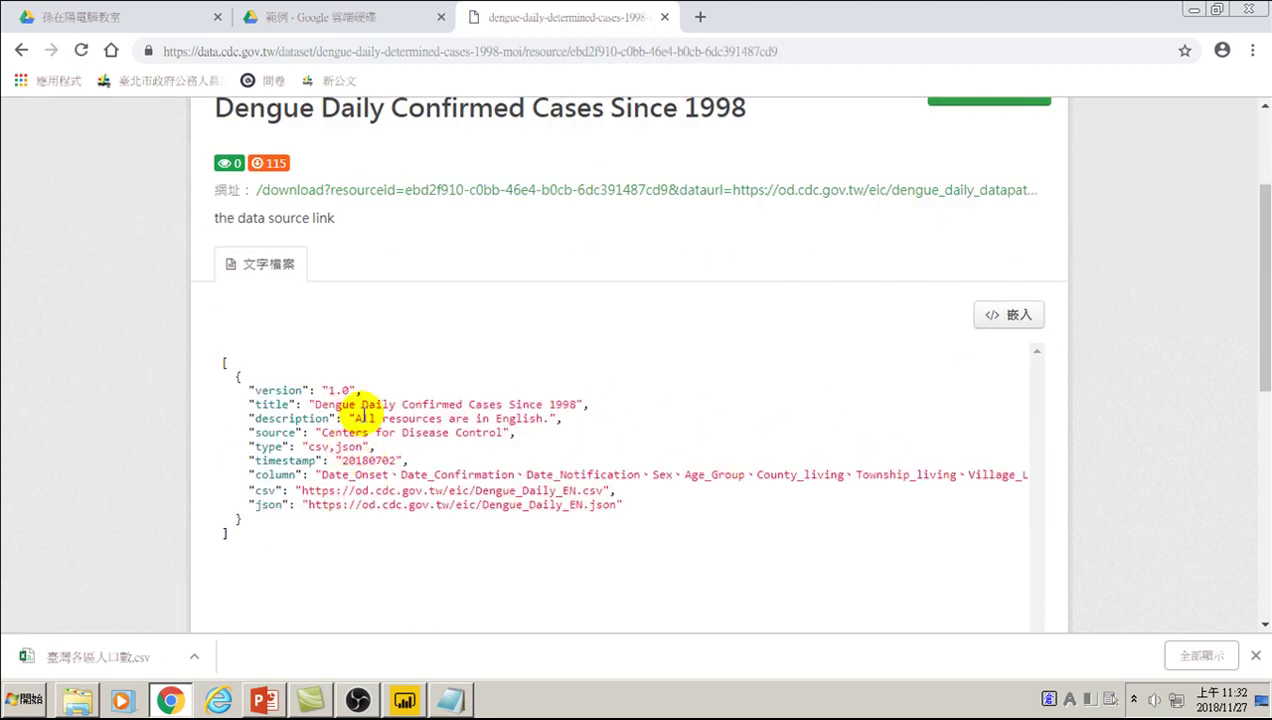
scroll(474, 477, down, 3)
scroll(474, 480, down, 5)
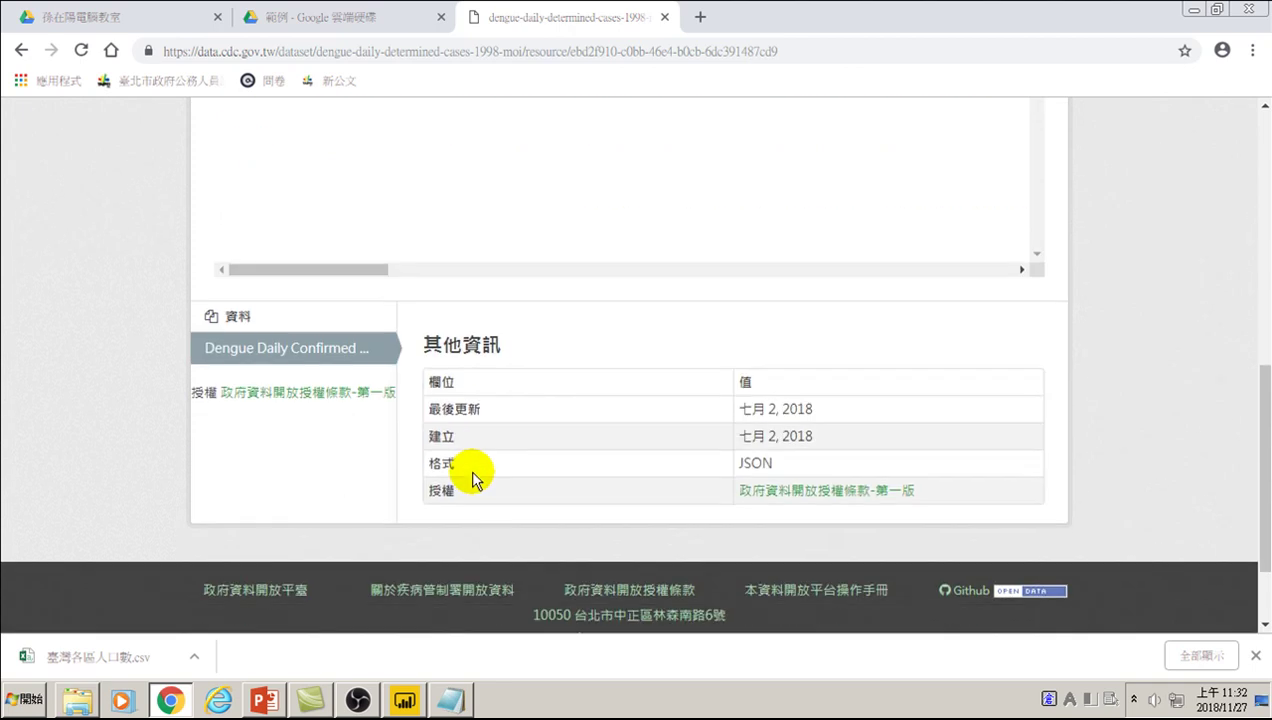
scroll(495, 463, up, 5)
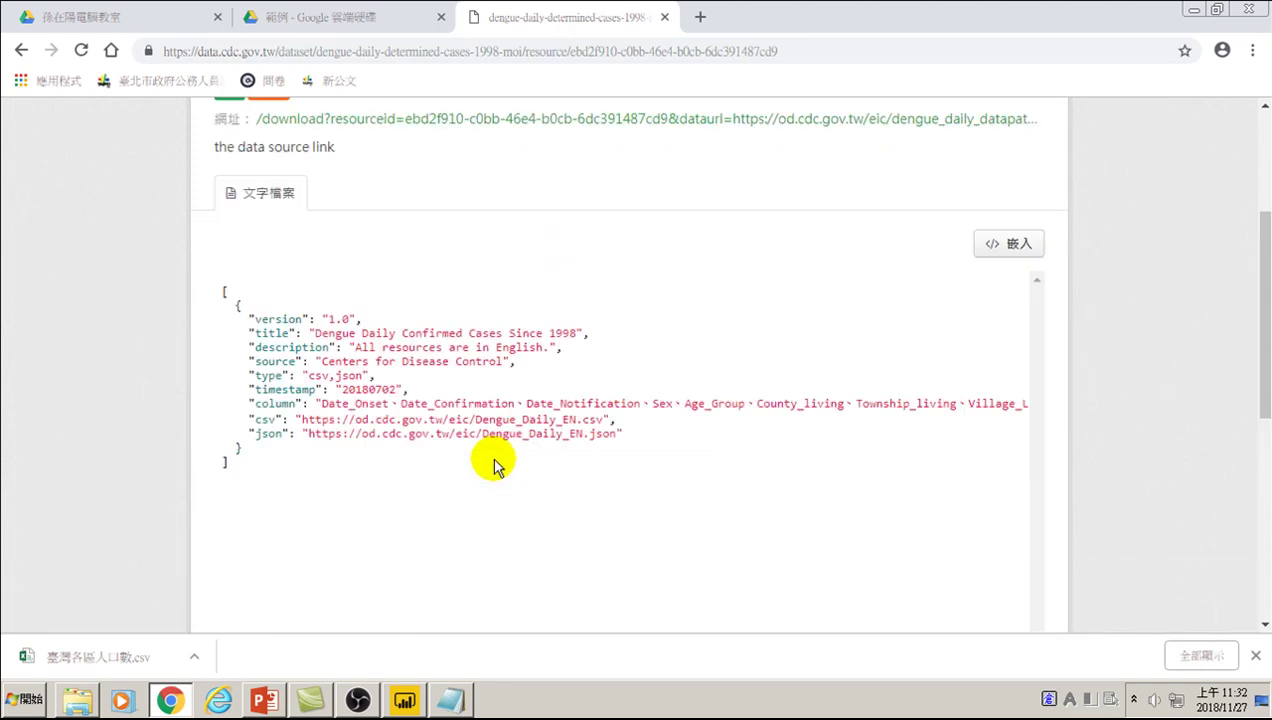
scroll(485, 466, up, 1)
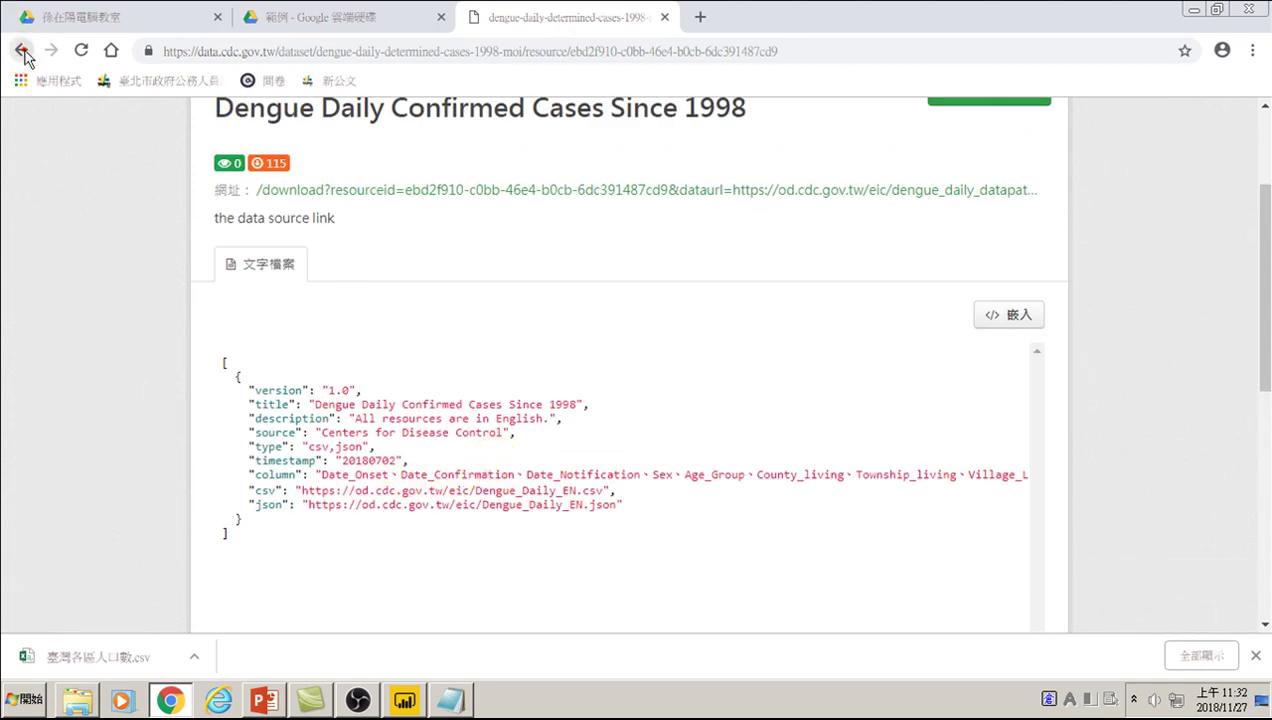
Download the dengue data-path JSON pointing to Dengue_Daily_EN.csv, then close that tab.
click(21, 50)
scroll(568, 497, down, 3)
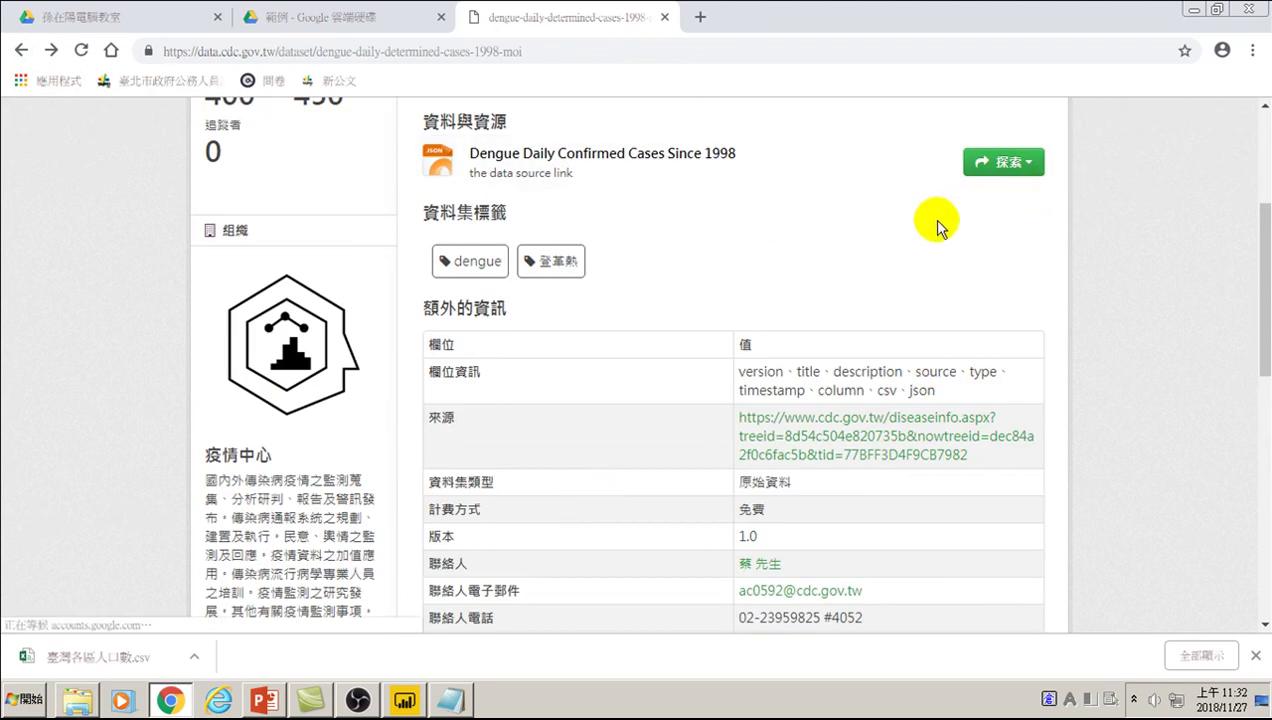
scroll(846, 275, down, 2)
scroll(810, 390, down, 2)
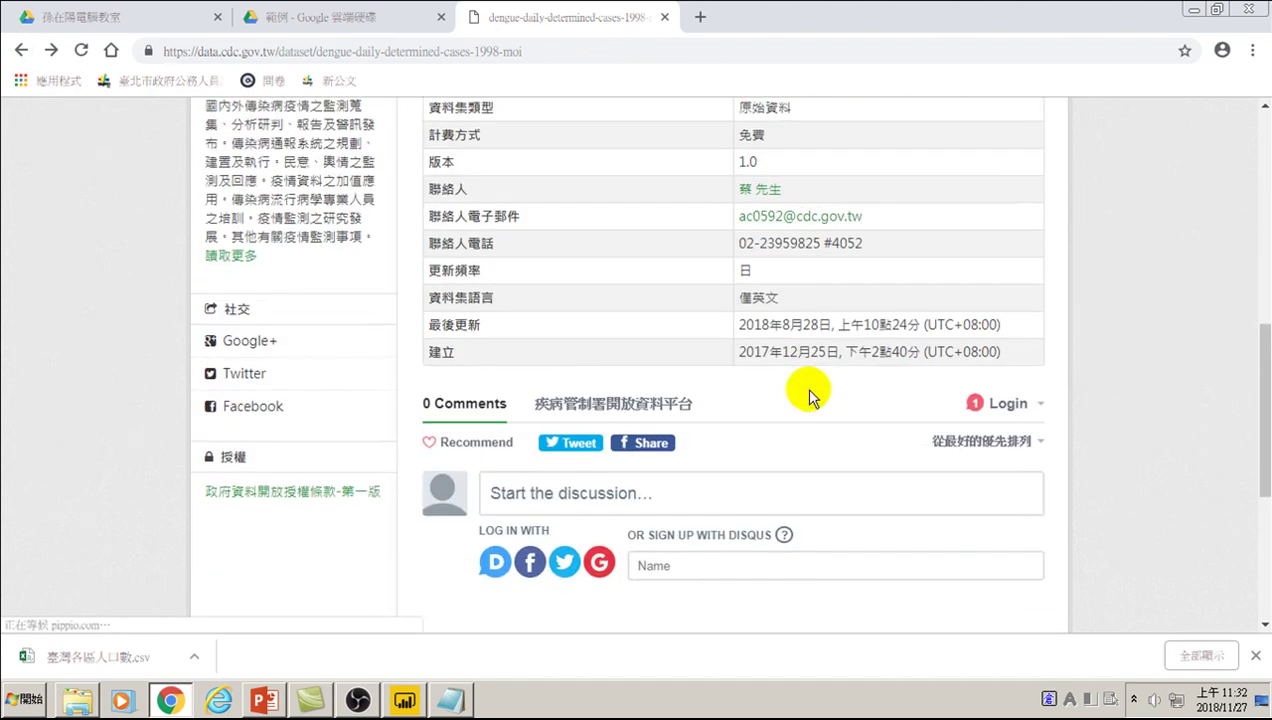
scroll(805, 400, down, 2)
scroll(805, 392, up, 4)
scroll(780, 370, up, 5)
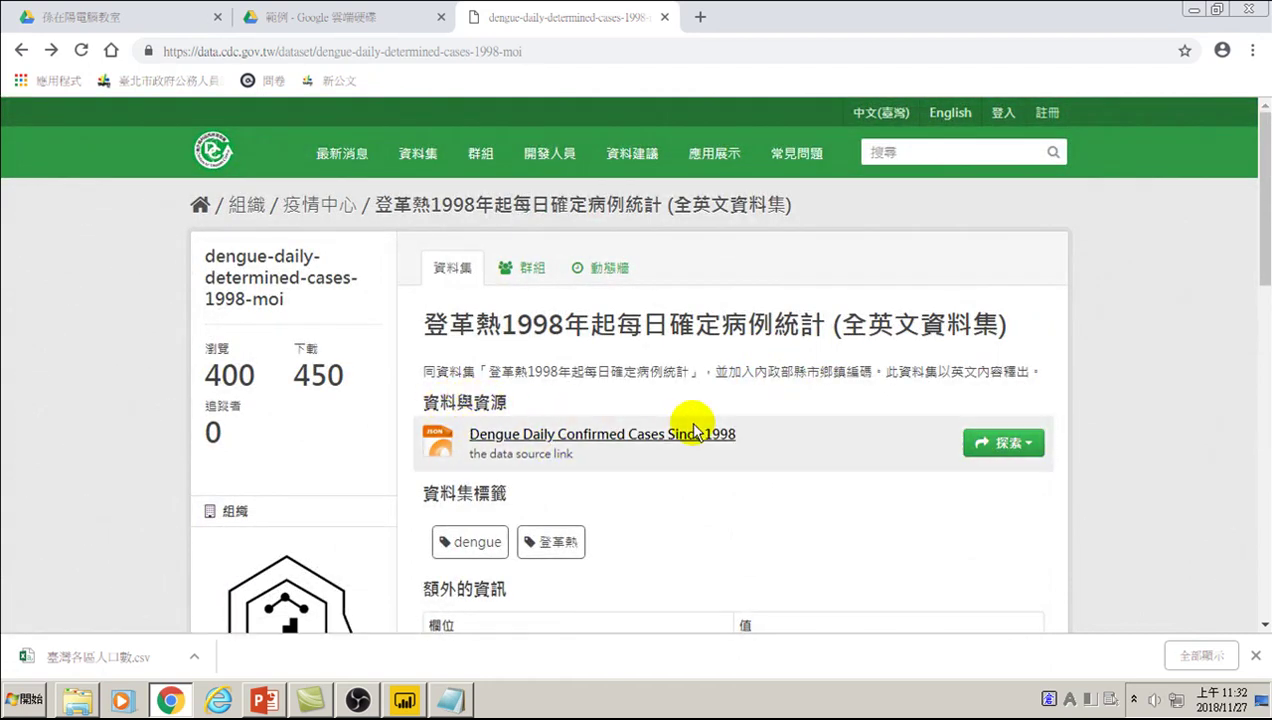
click(1003, 443)
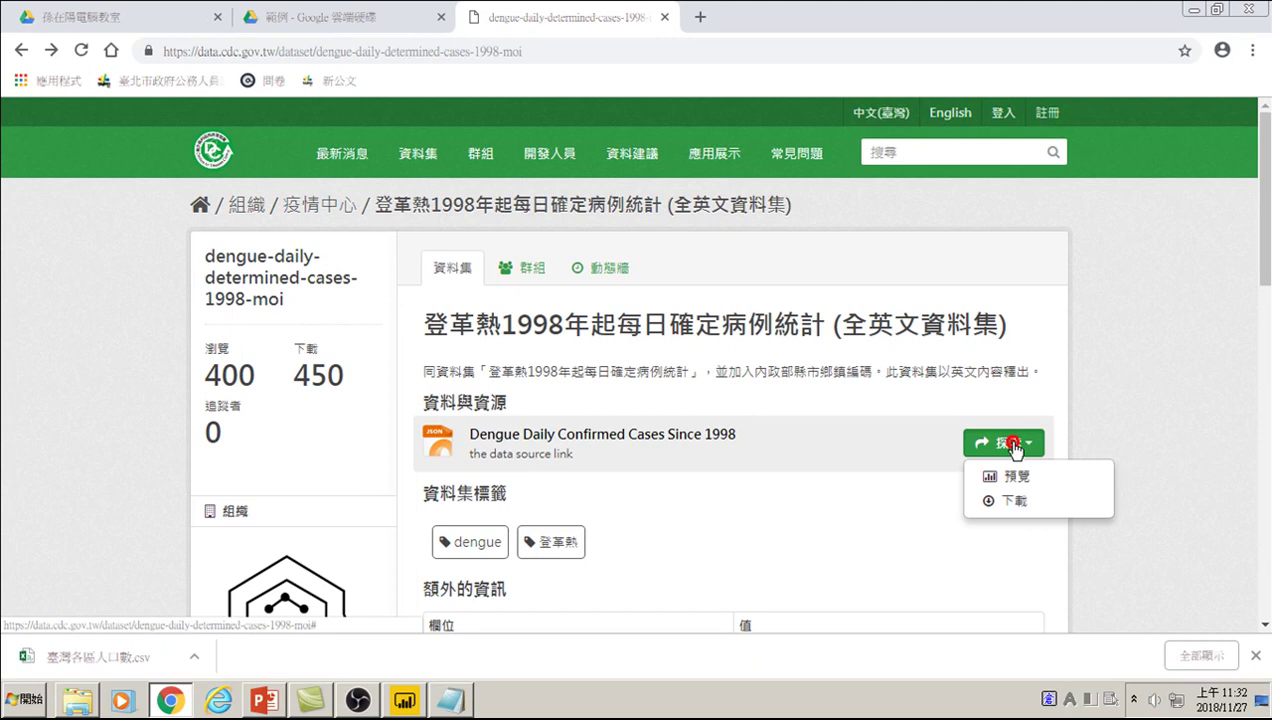
click(1018, 503)
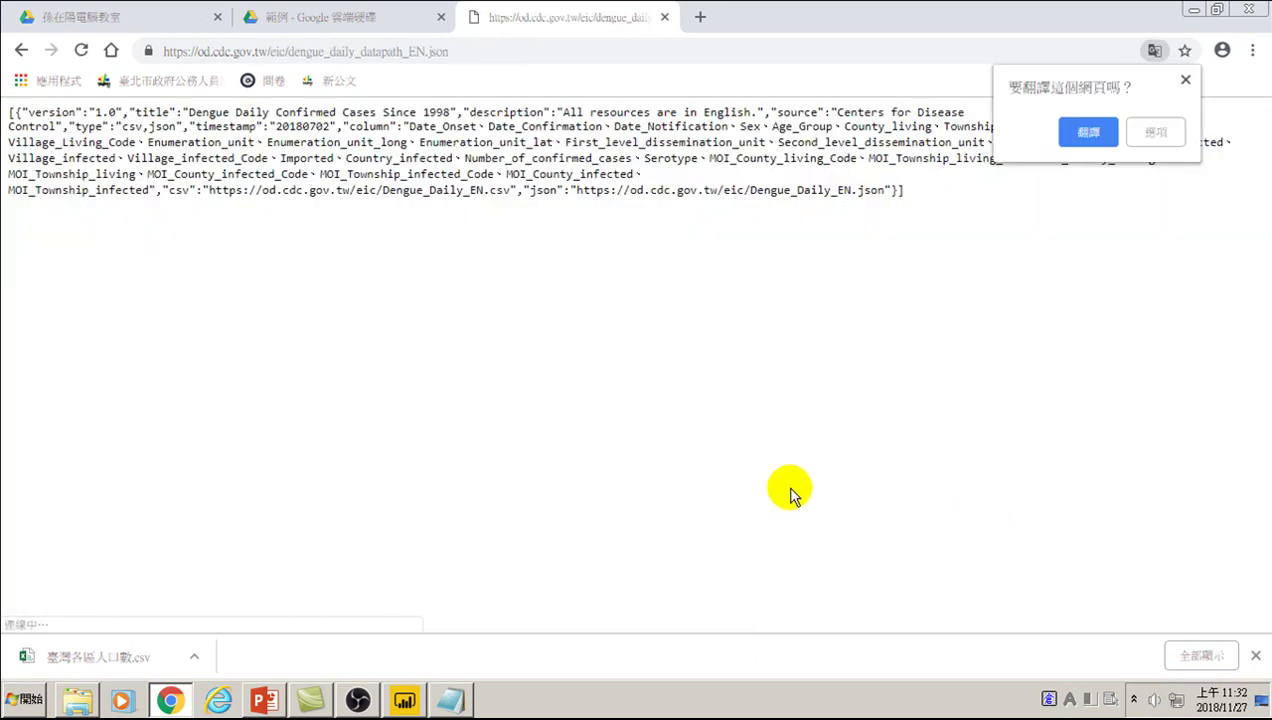
click(1185, 79)
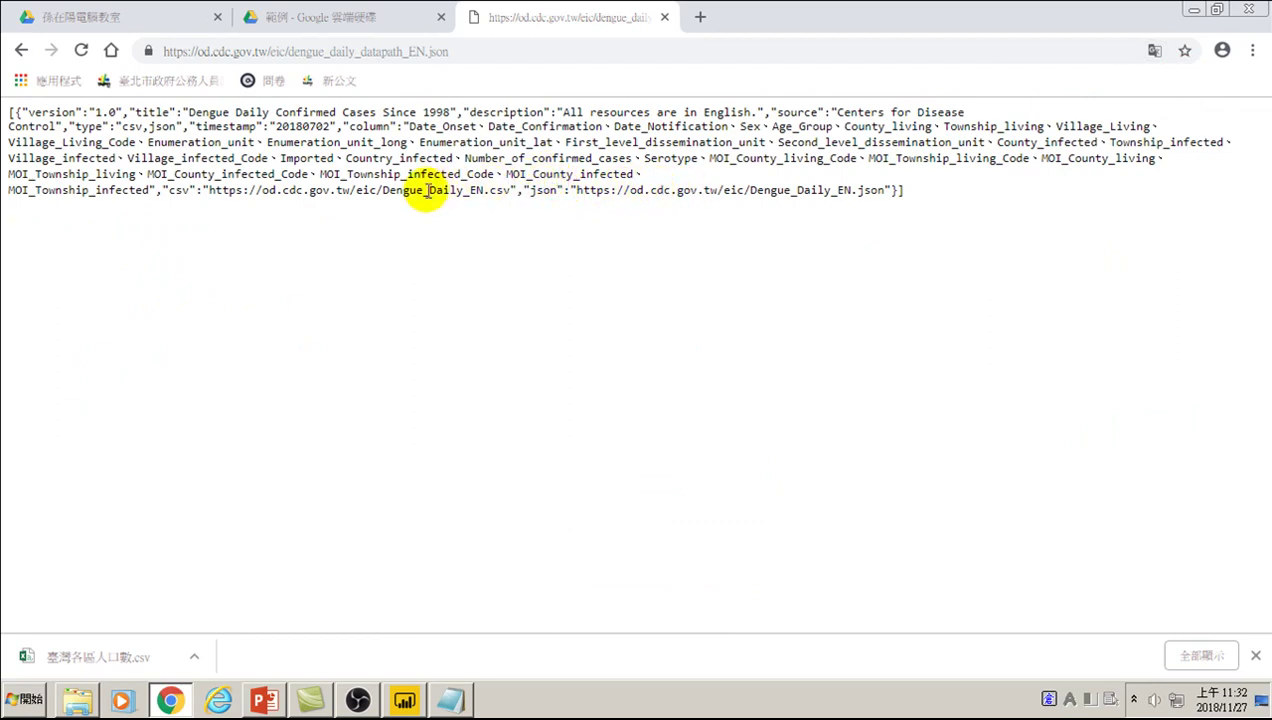
click(665, 18)
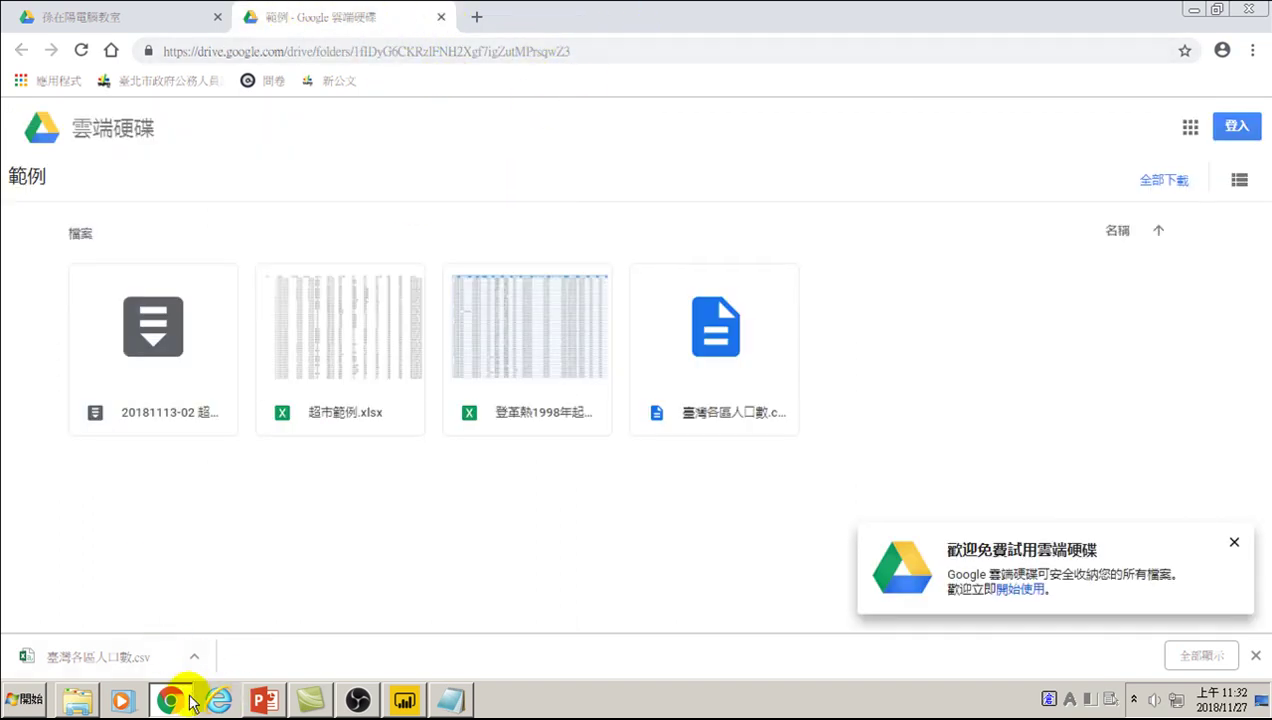
Search for 登革熱開放資料 from a new tab's address bar with the Cangjie IME.
click(477, 17)
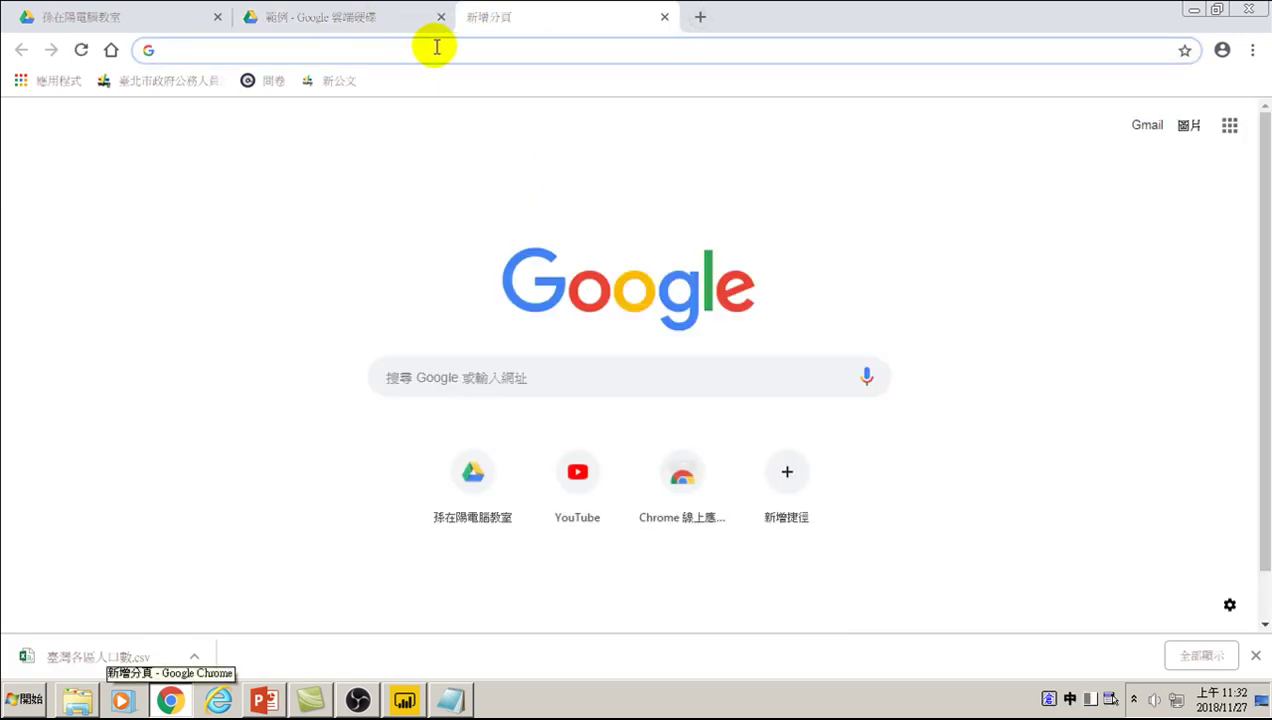
text(ho)
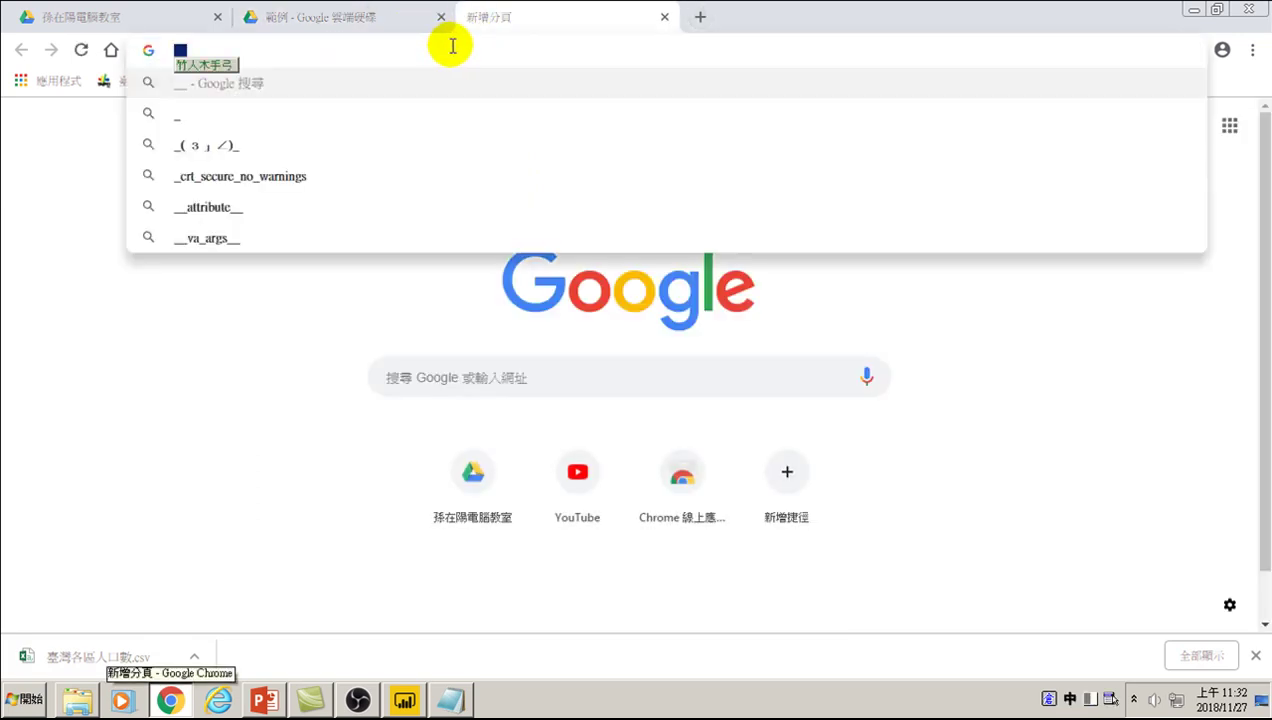
key(space)
key(Escape)
key(BackSpace)
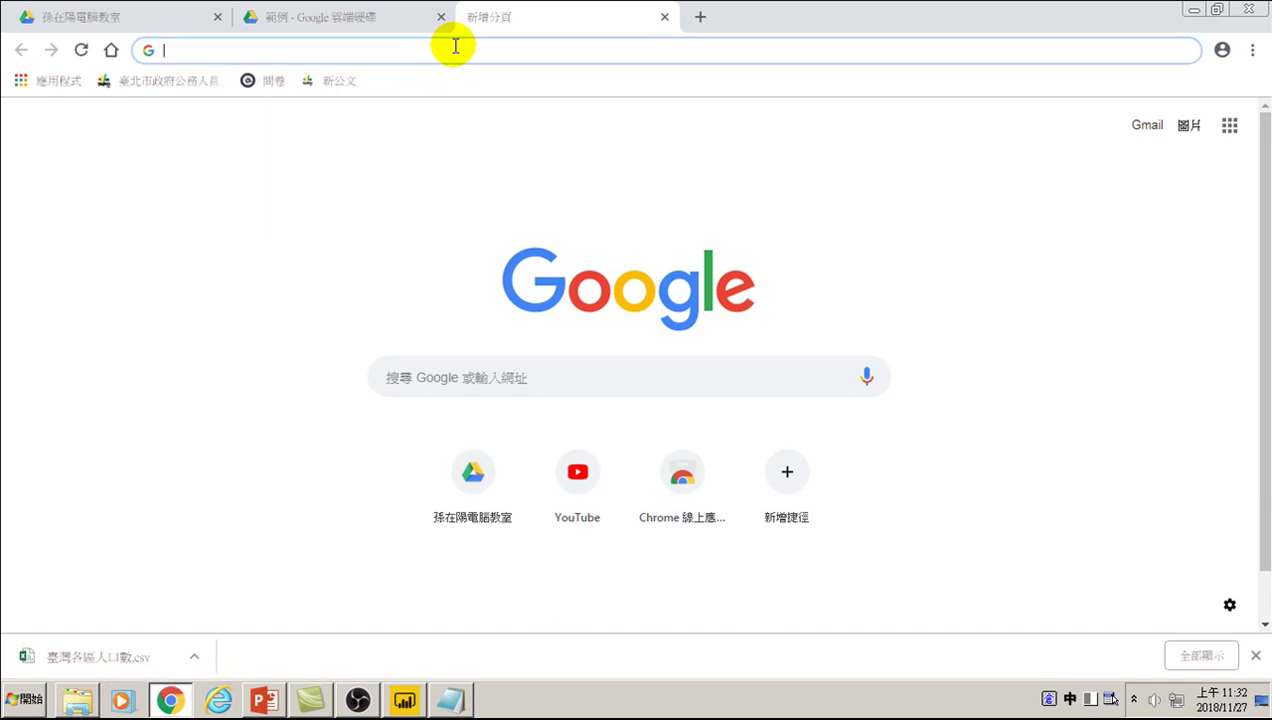
text(nom)
key(space)
key(shift+1)
key(shift+1)
text(anm)
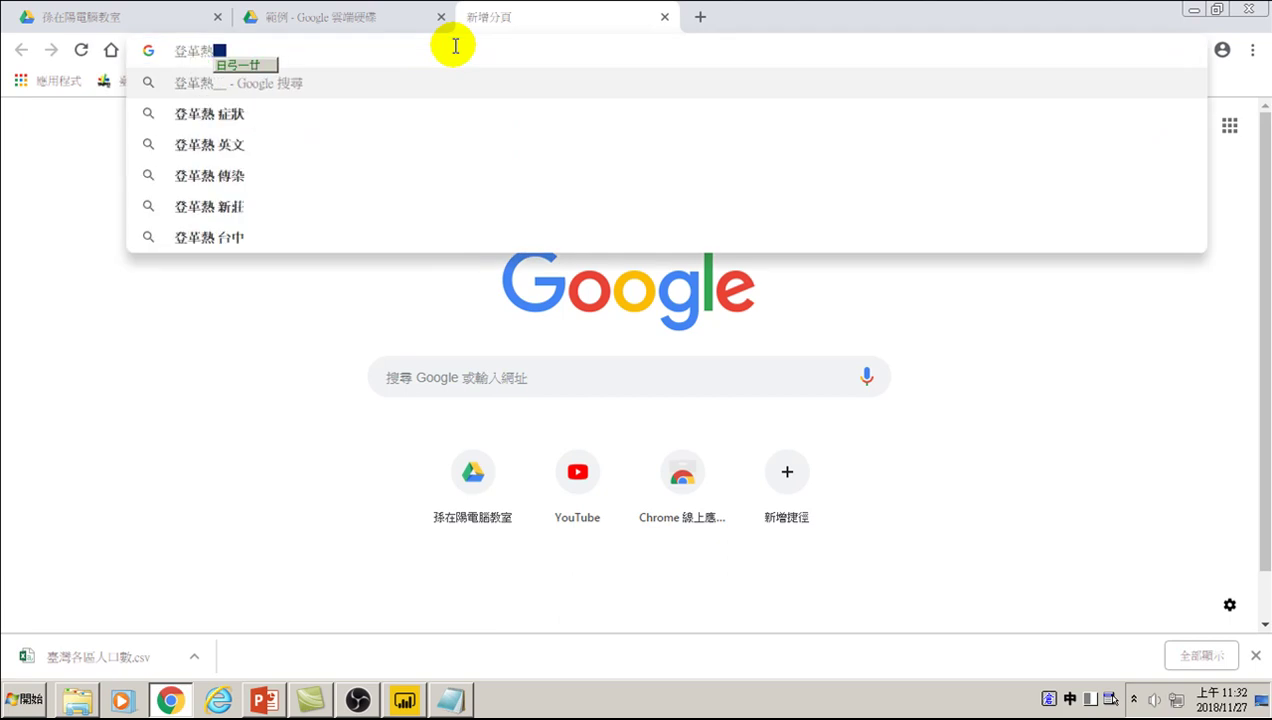
text(t ysok iobuc 1fdyj)
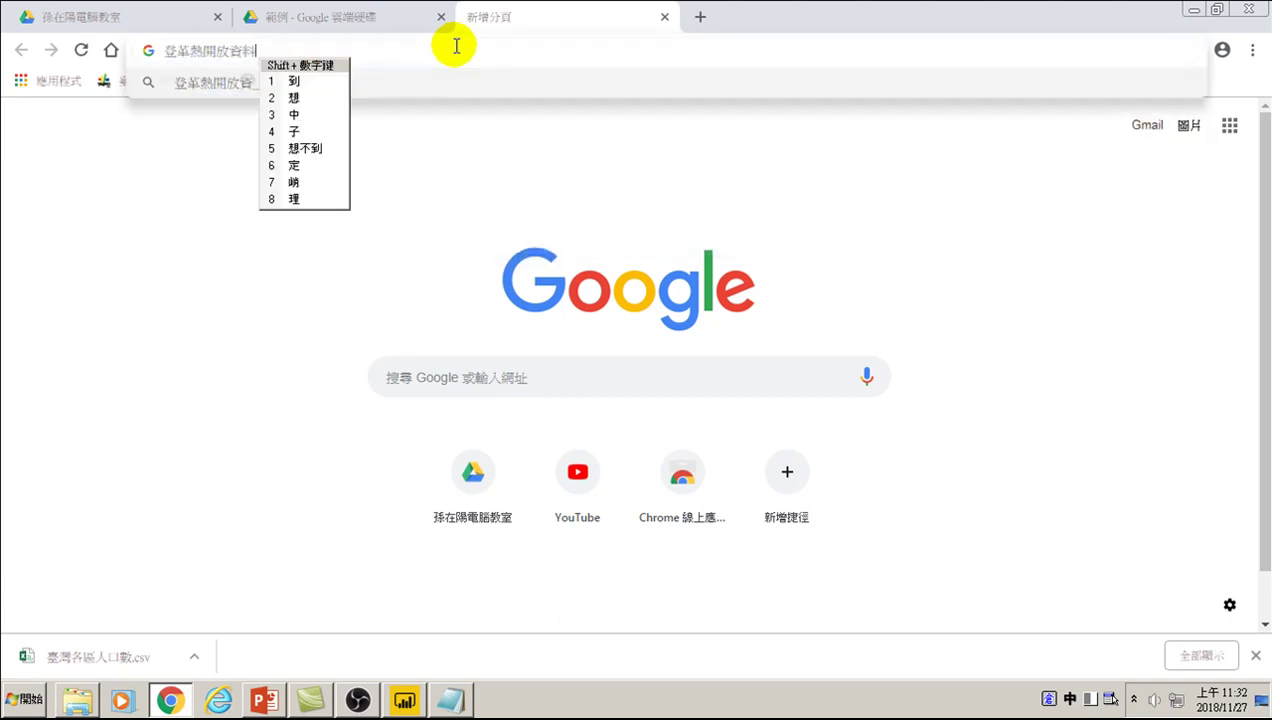
key(space)
key(Return)
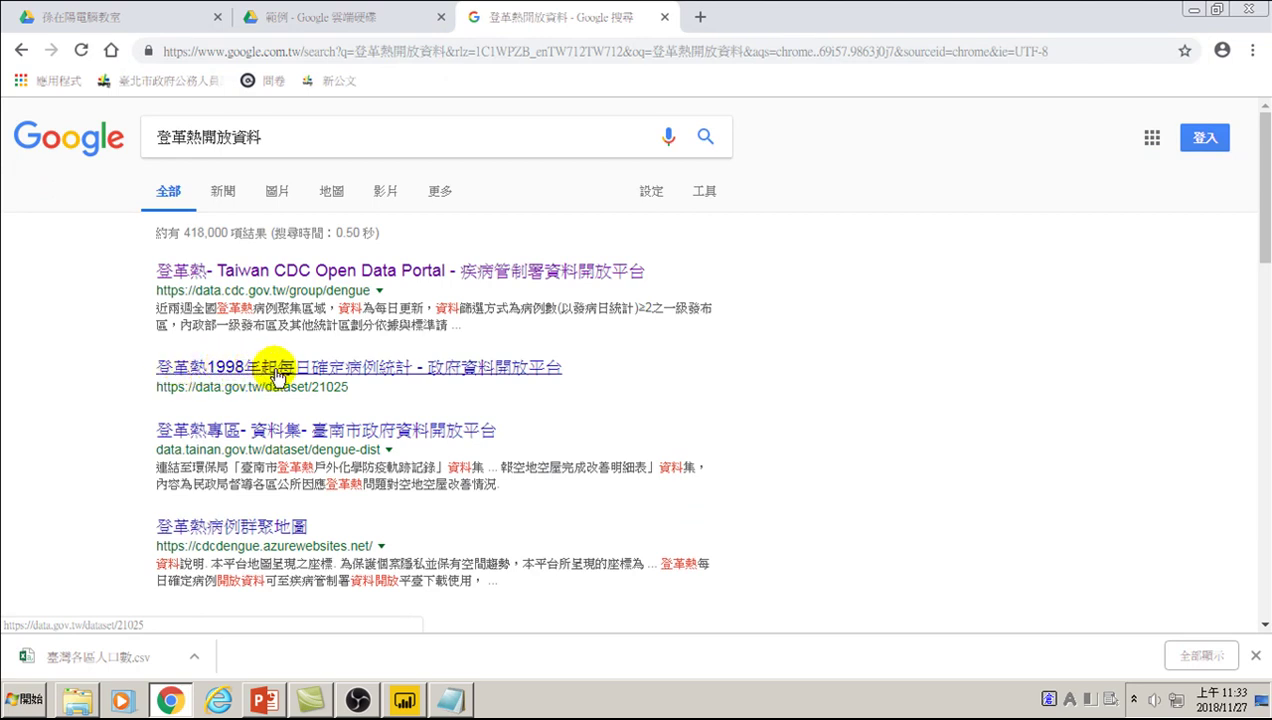
Download the CSV export of data.gov.tw dataset 21025 and open it in Excel.
click(314, 370)
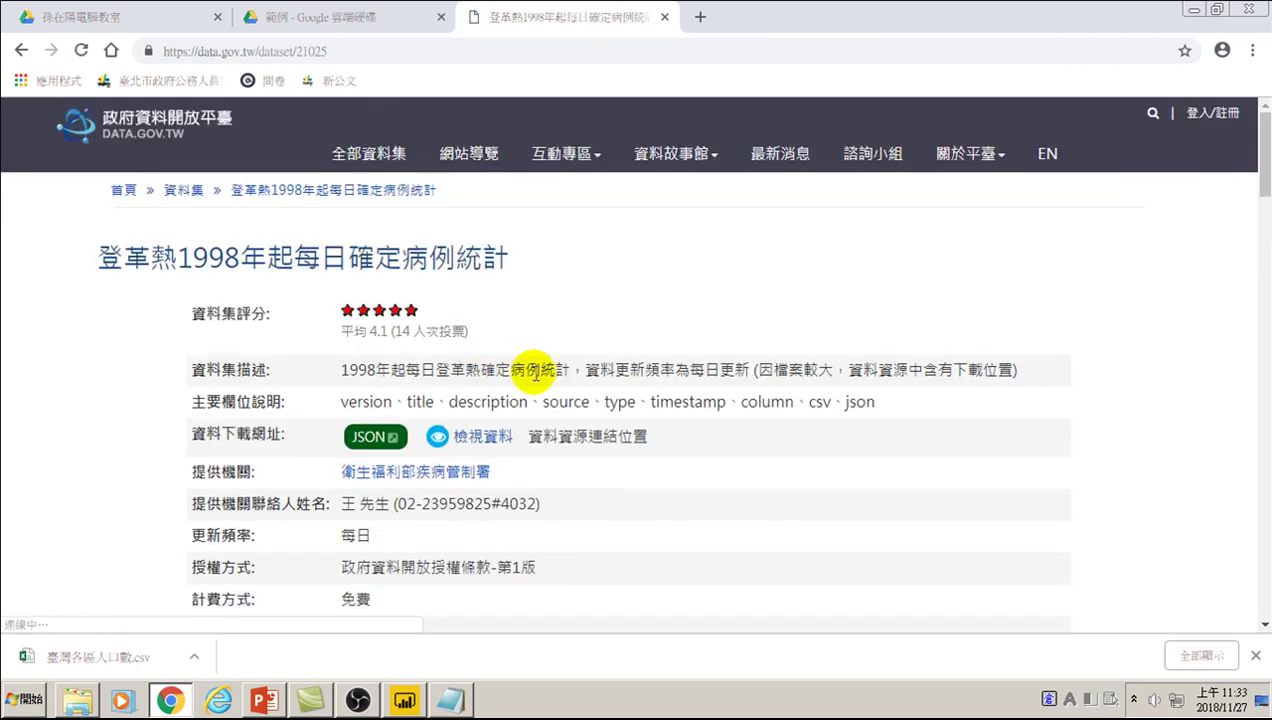
scroll(500, 390, down, 2)
scroll(483, 378, up, 1)
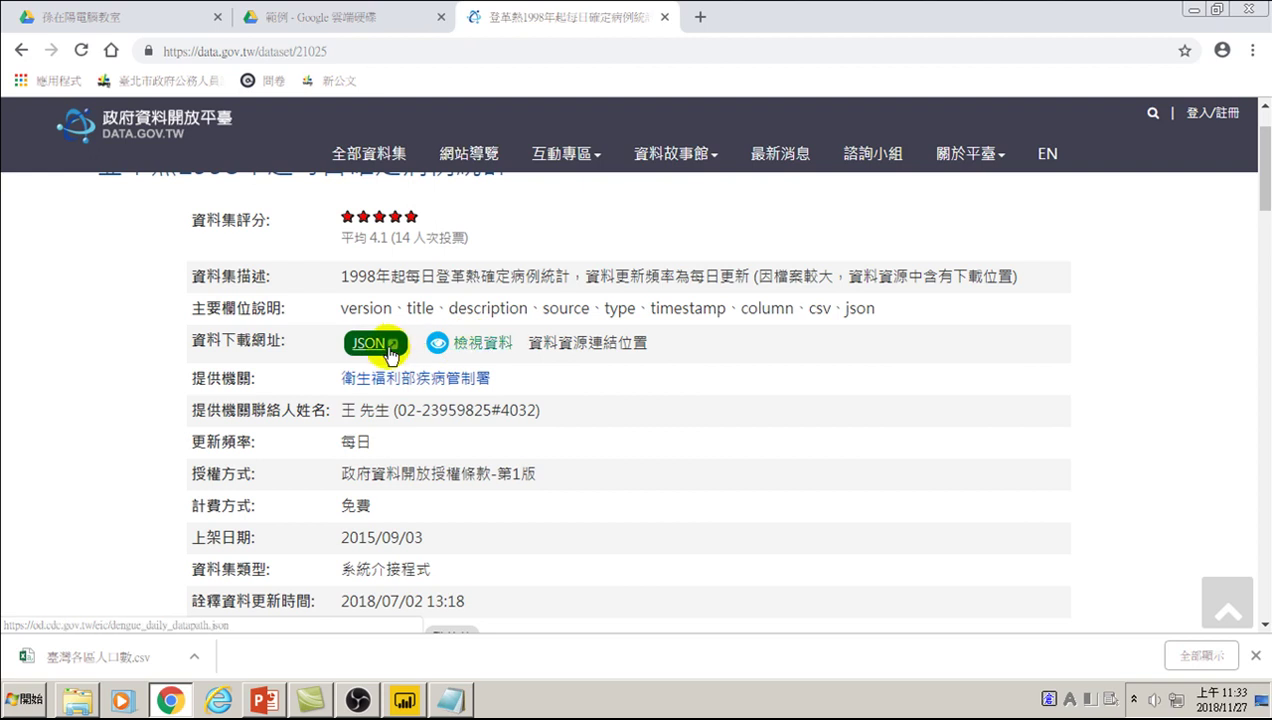
scroll(370, 352, up, 1)
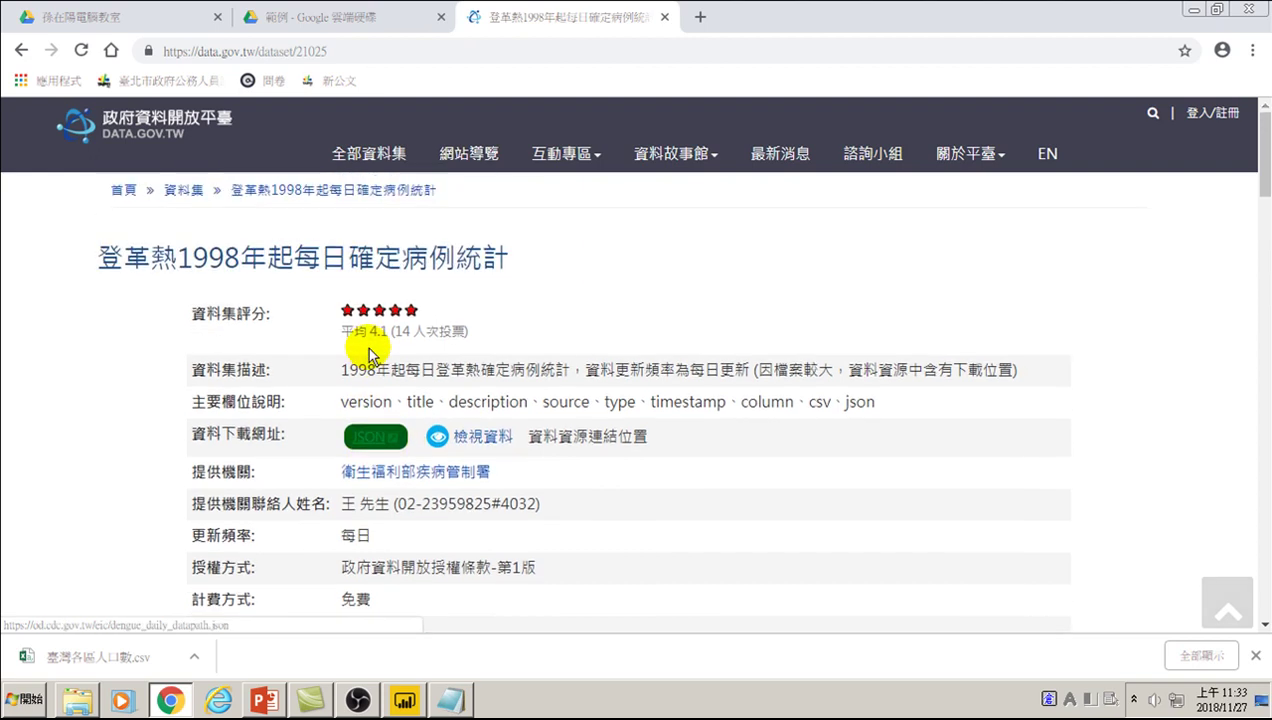
click(470, 445)
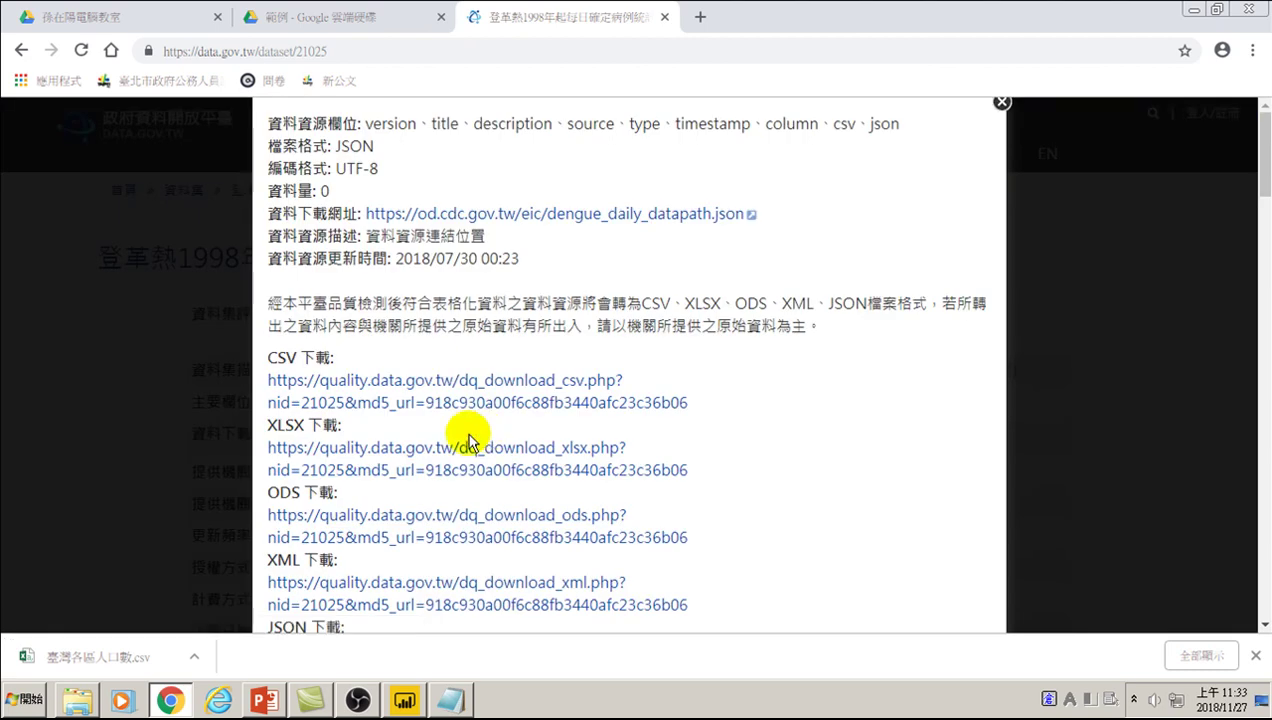
scroll(400, 300, down, 1)
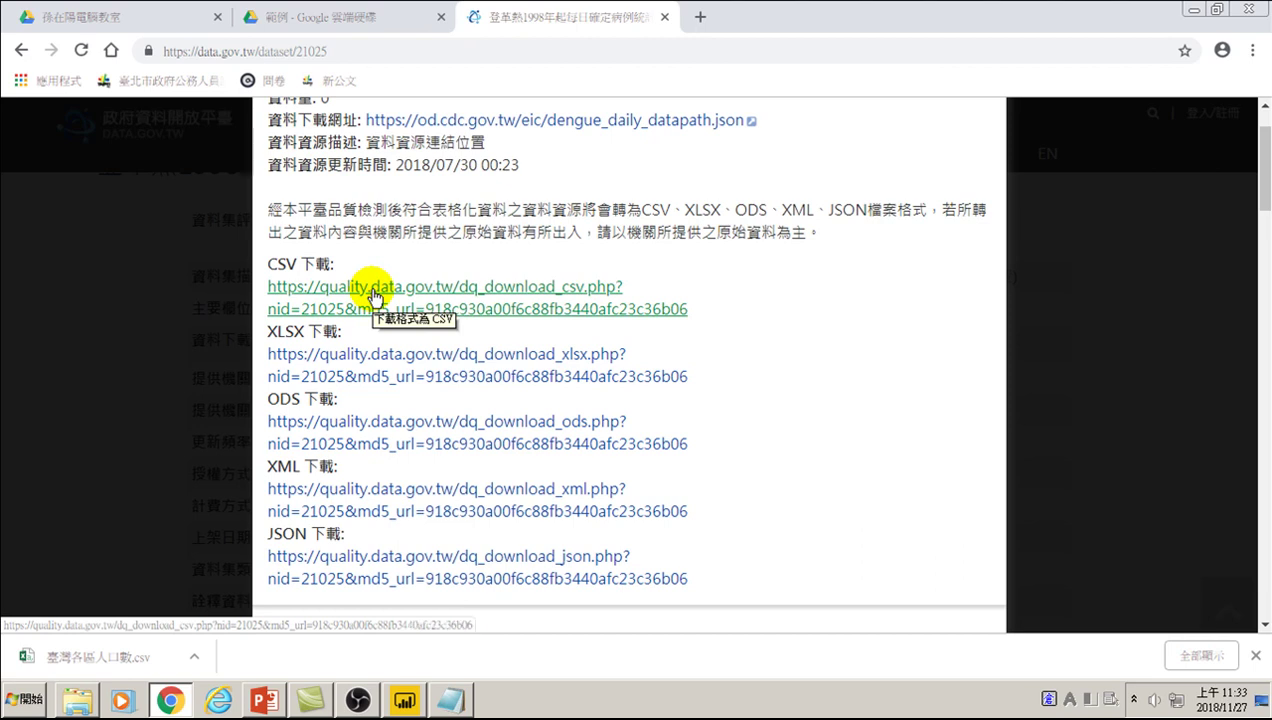
click(375, 297)
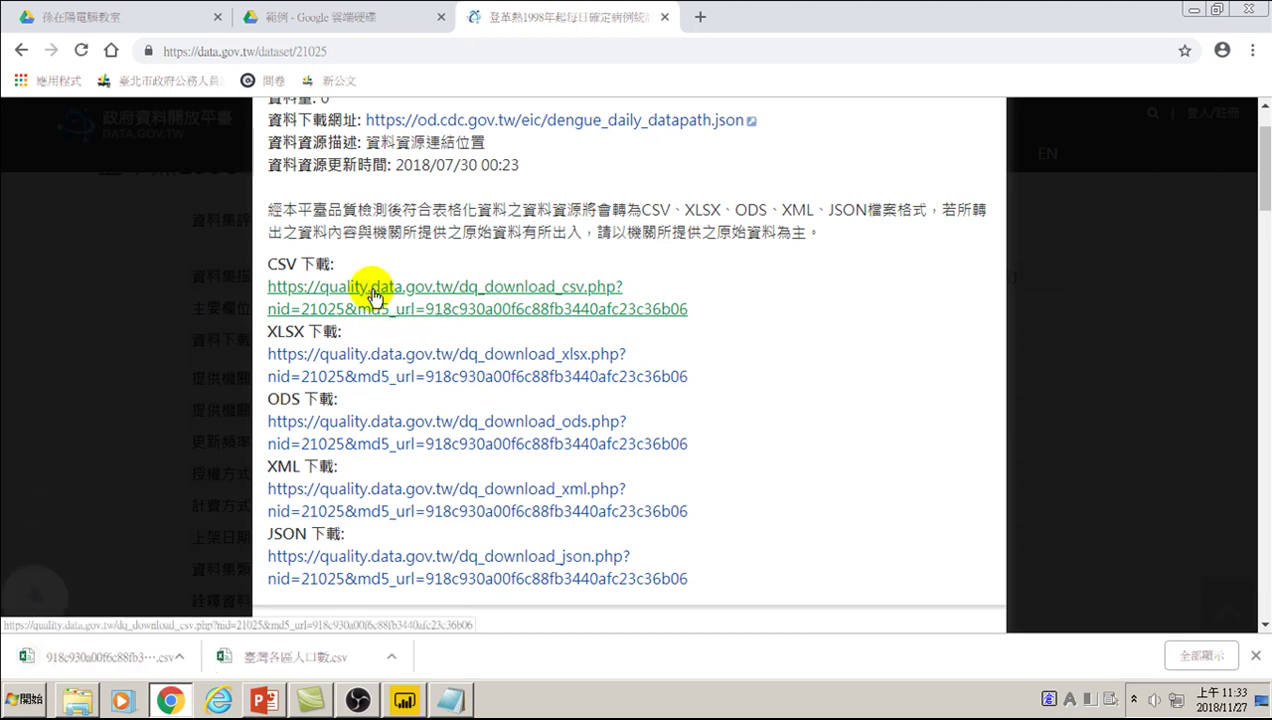
click(88, 660)
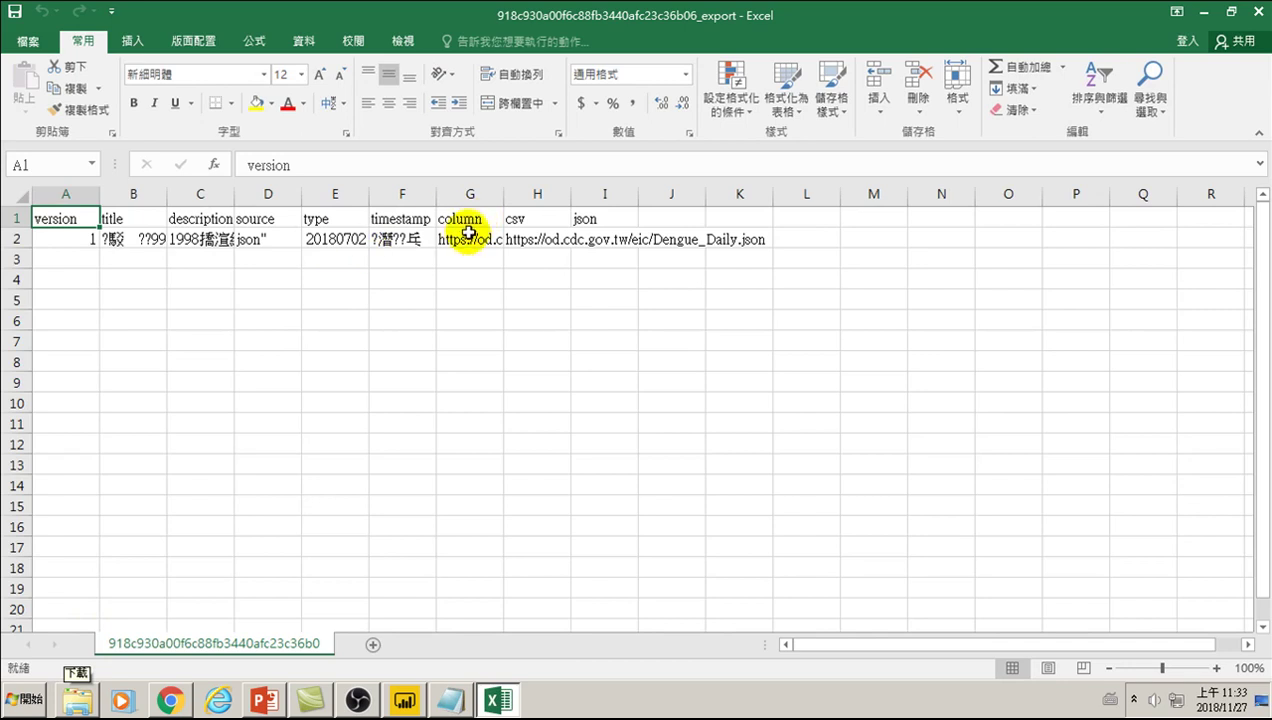
Check the full Dengue_Daily.csv link in cell G2, then return to the data.gov.tw page in Chrome.
click(462, 240)
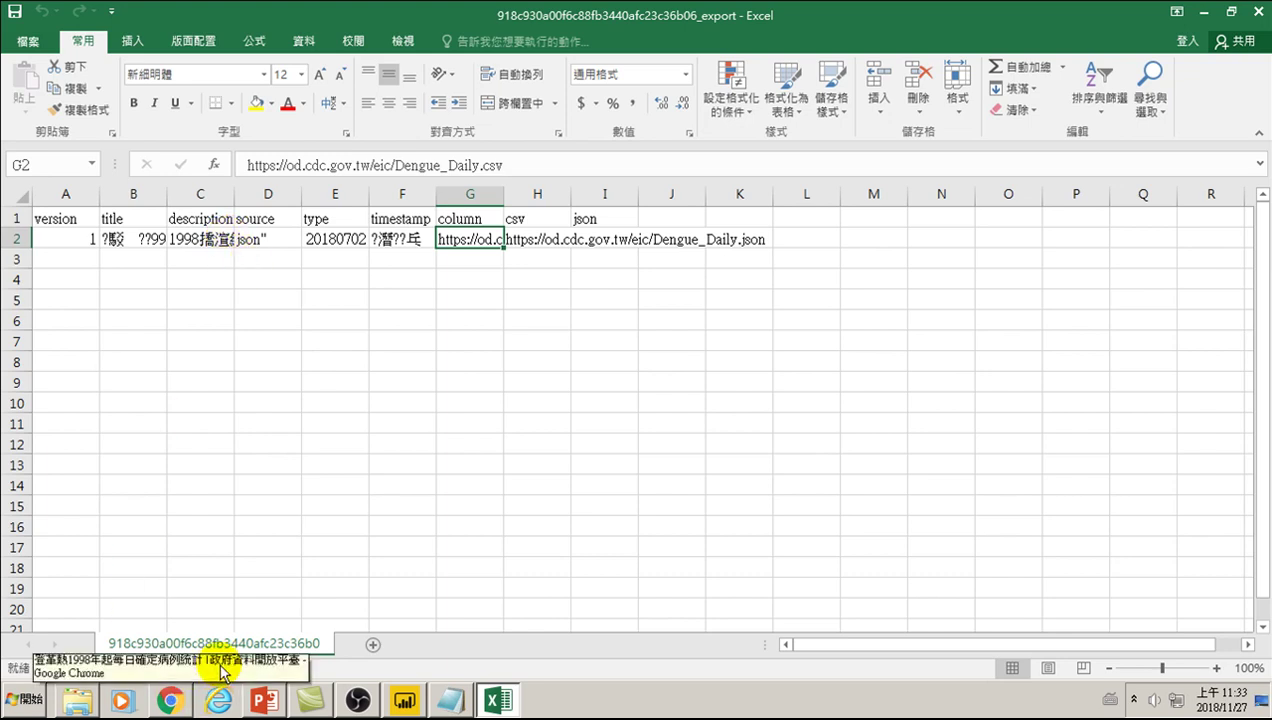
click(172, 700)
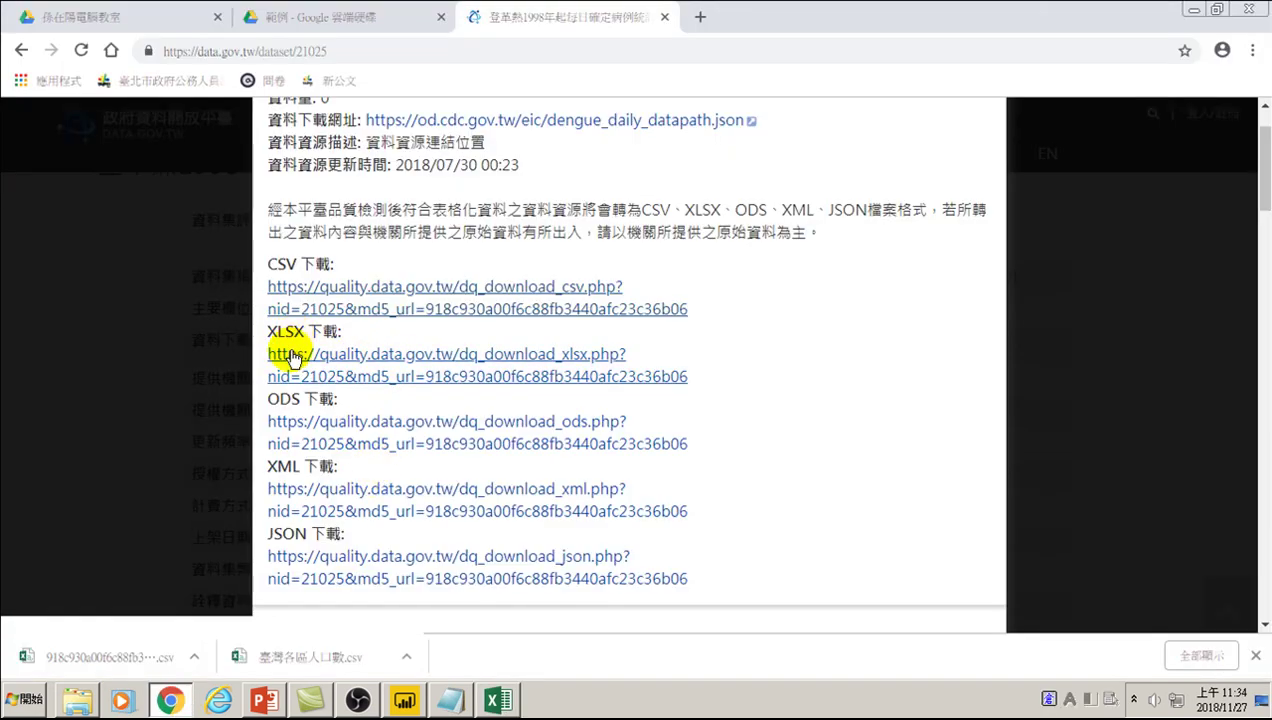
Download the dataset's XLSX export and open it in Excel with editing enabled.
click(356, 358)
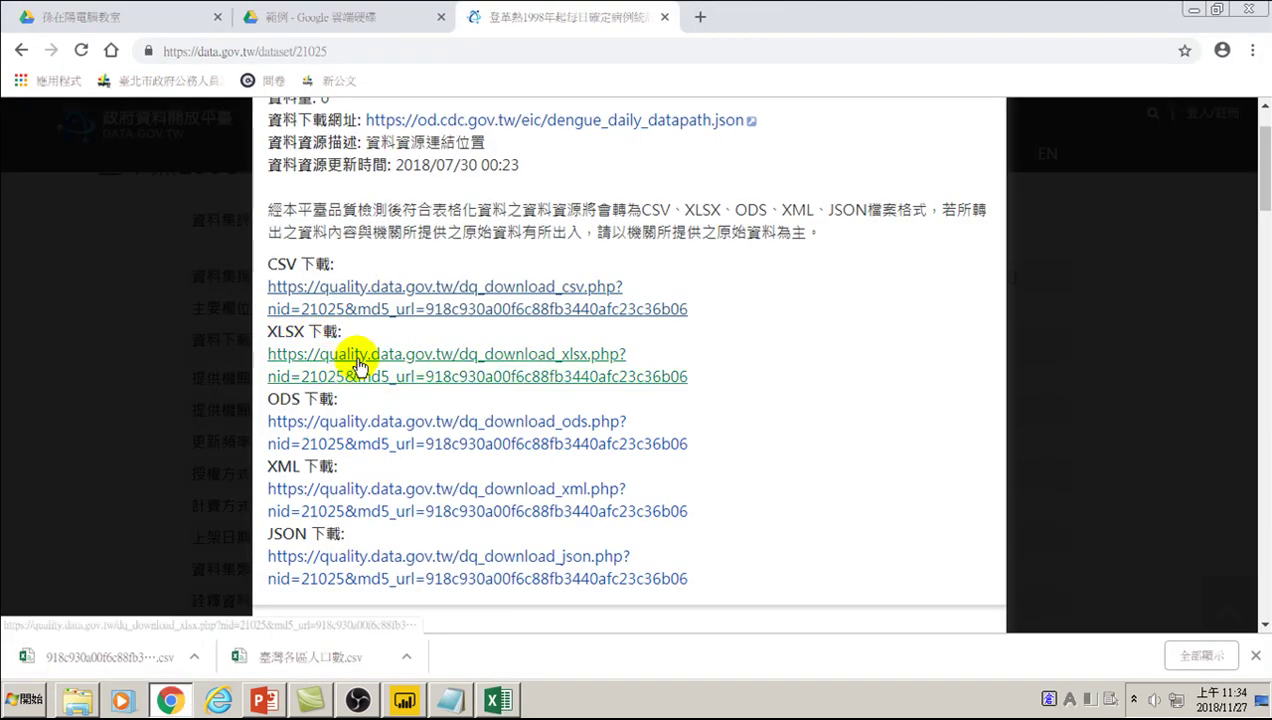
click(85, 657)
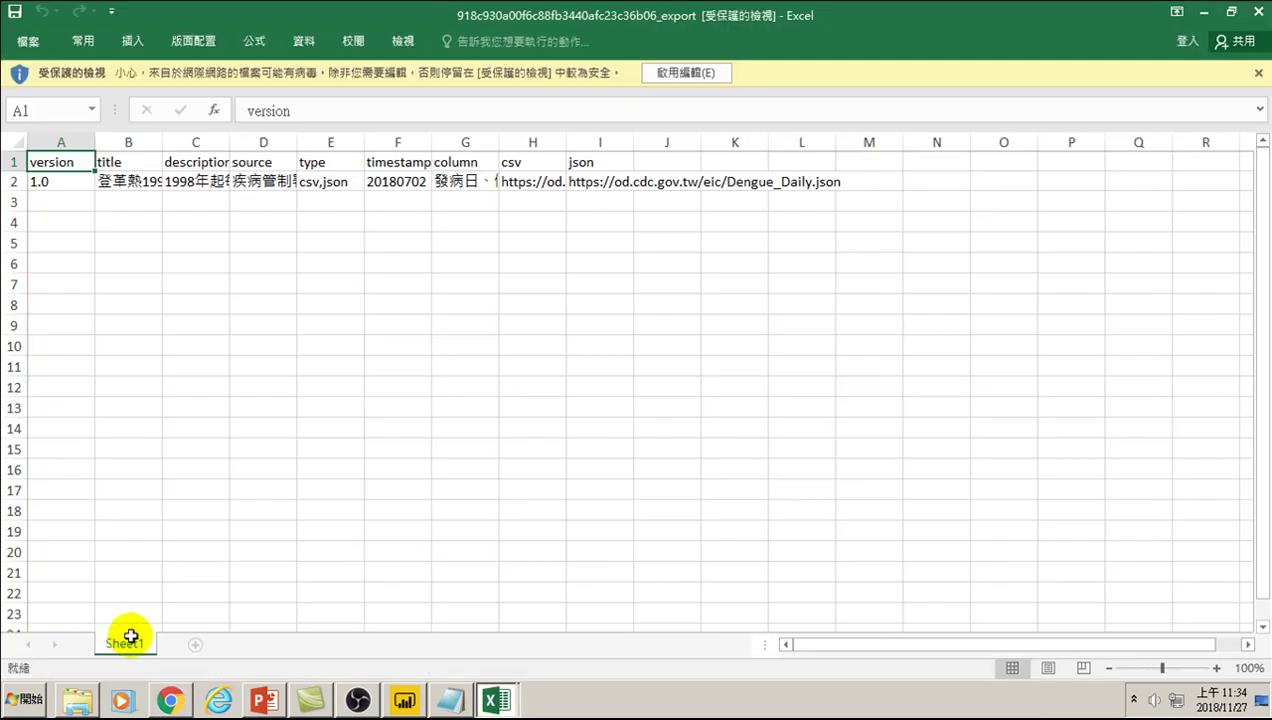
click(692, 72)
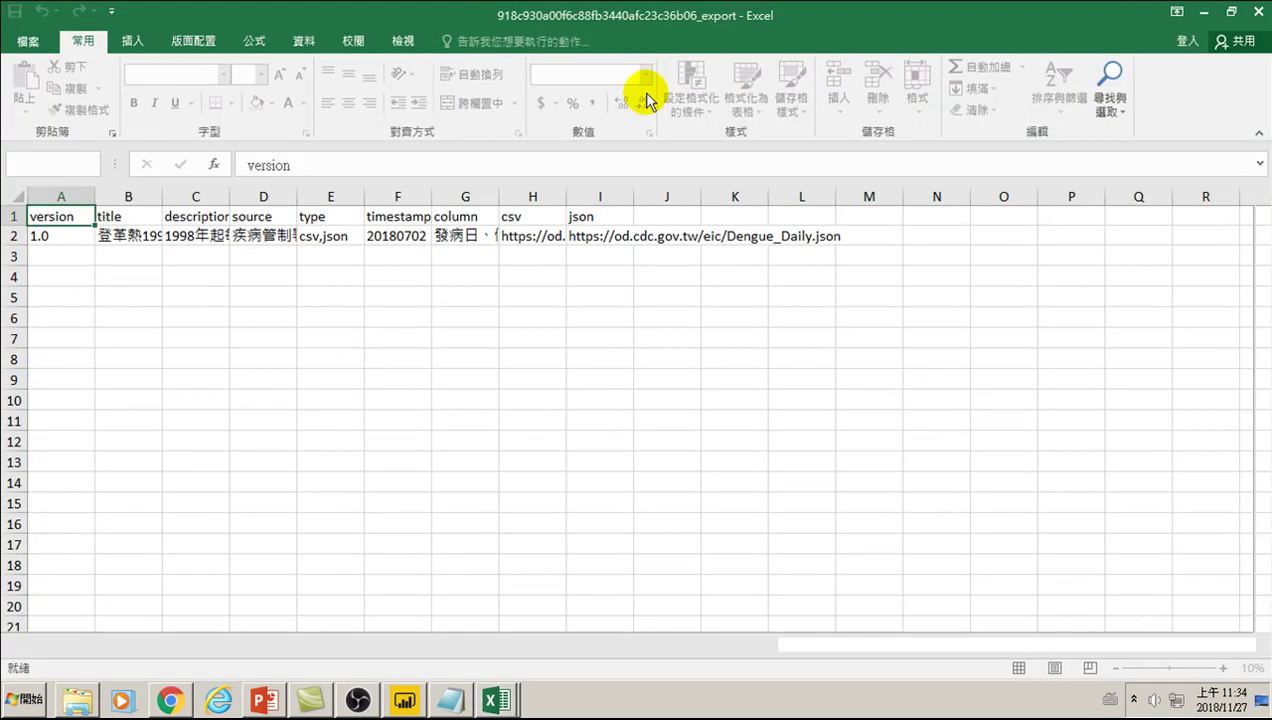
Copy the Dengue_Daily.csv URL from cell H2 via the formula bar.
click(518, 214)
click(520, 236)
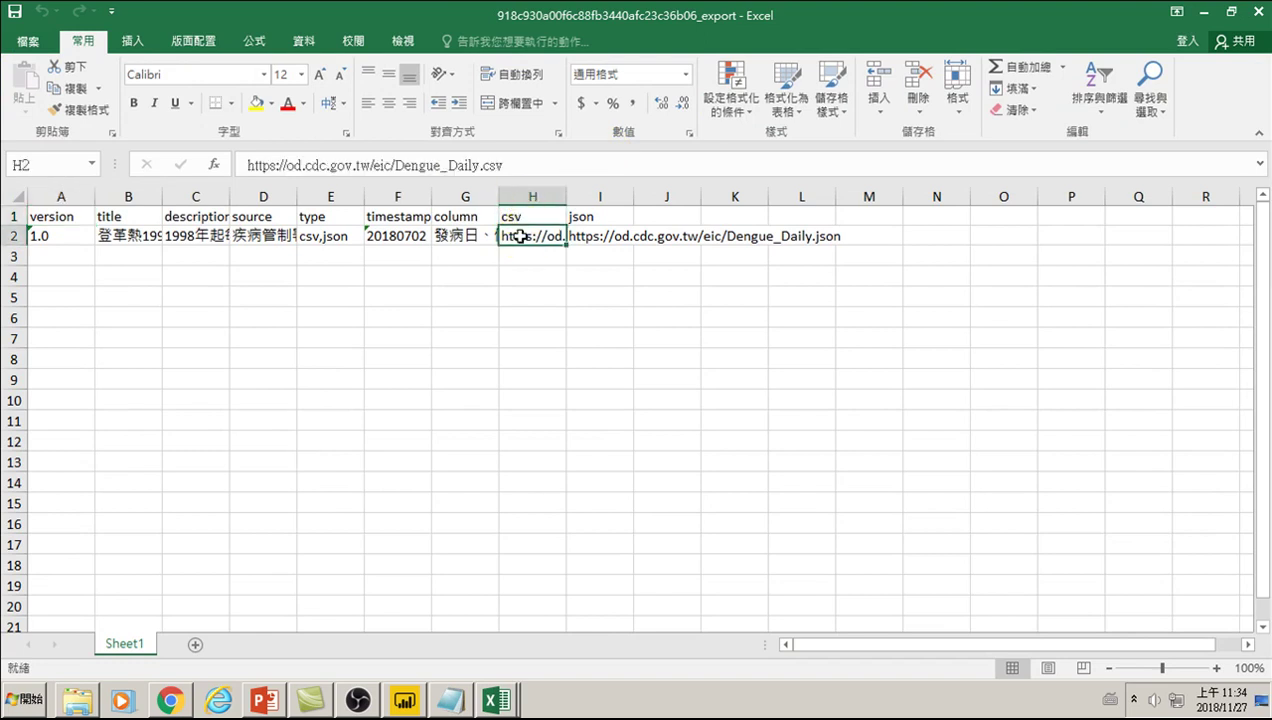
drag(477, 164, 251, 164)
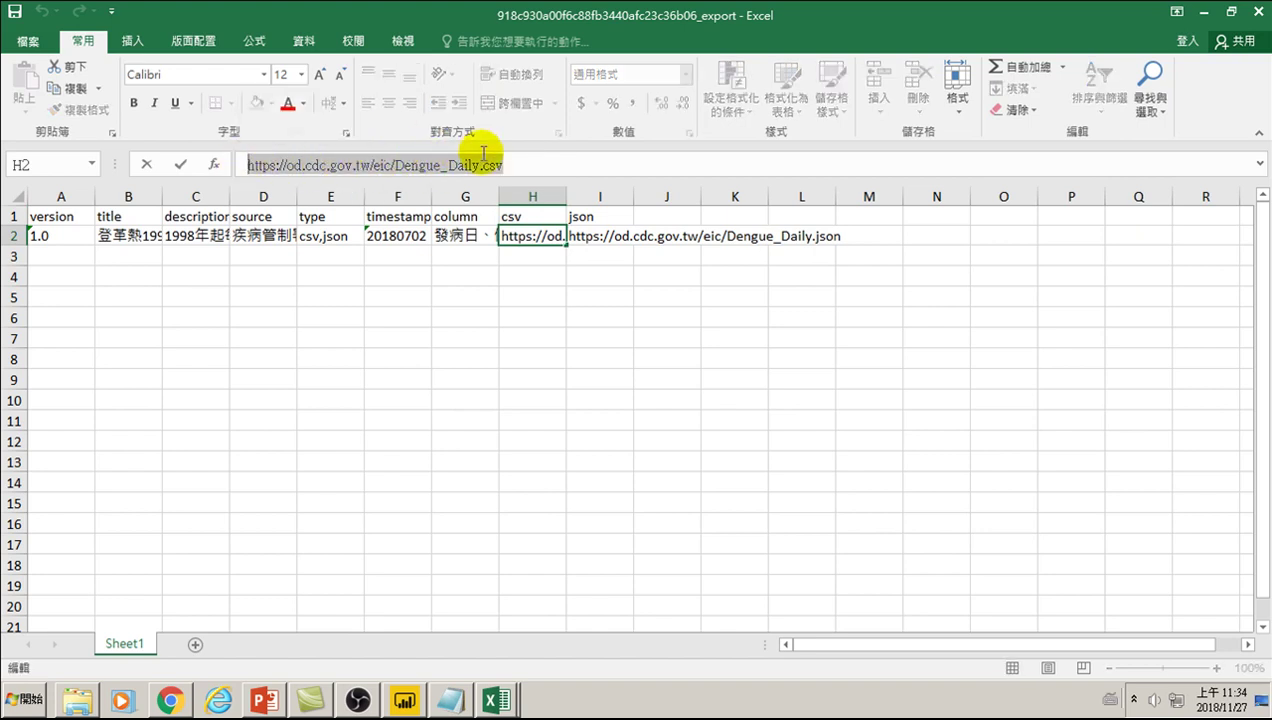
right_click(373, 166)
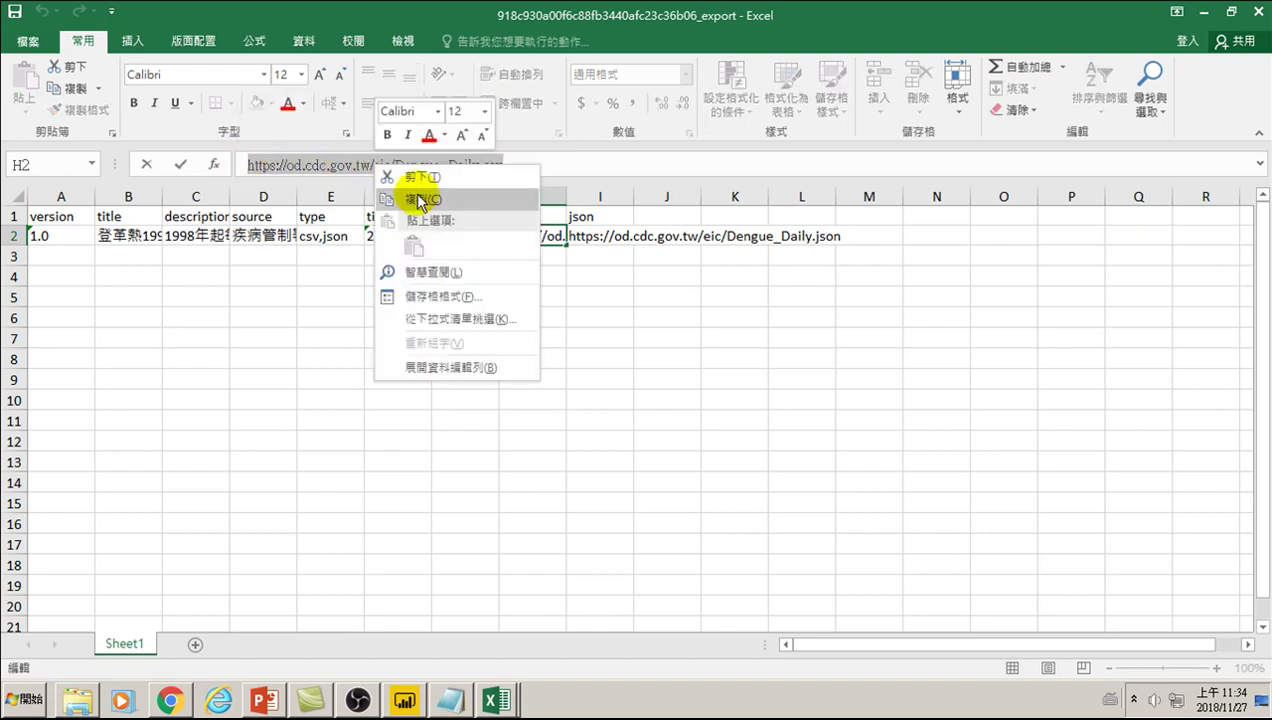
click(420, 199)
click(505, 310)
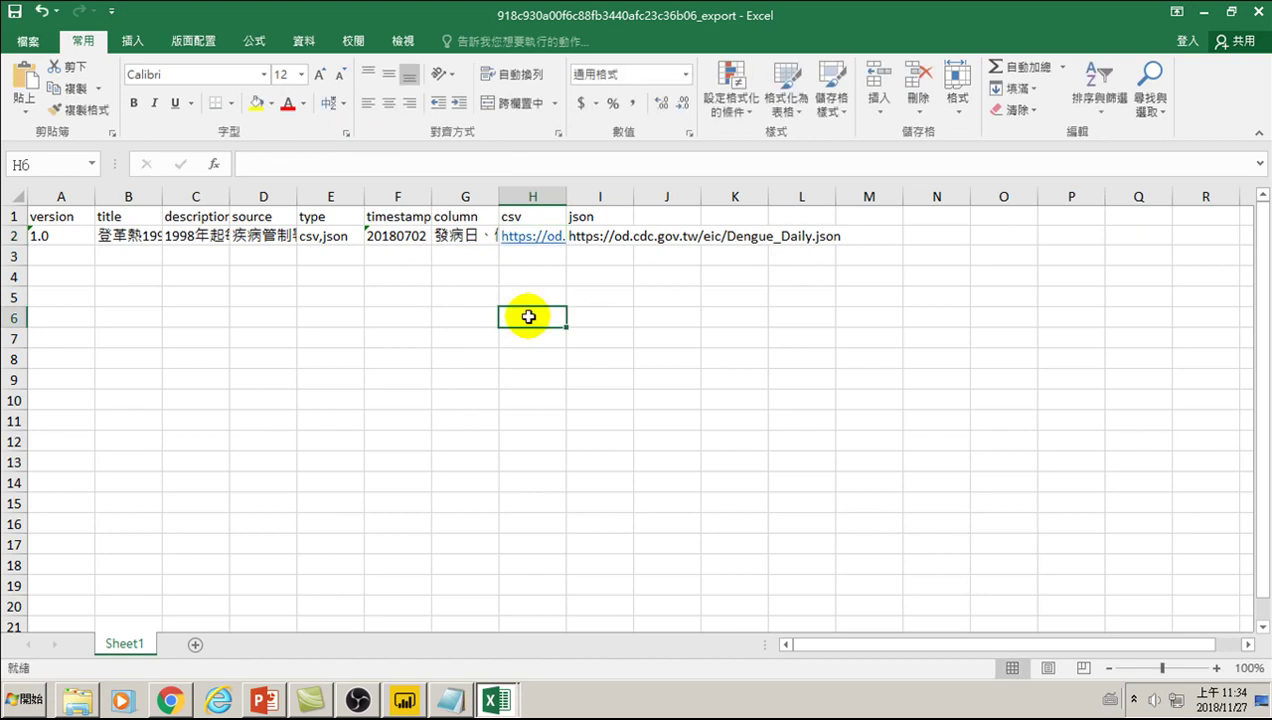
click(404, 699)
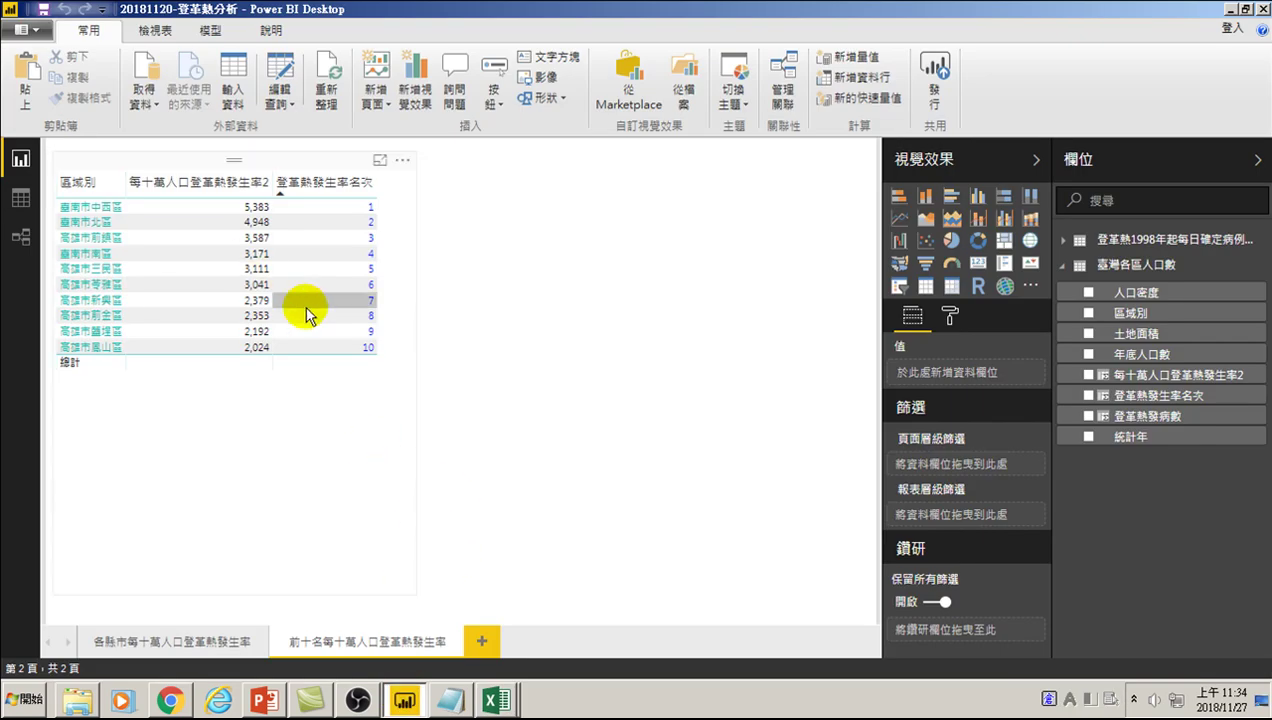
Create a new blank report and dismiss the sign-in prompt and start screen.
click(35, 35)
click(55, 58)
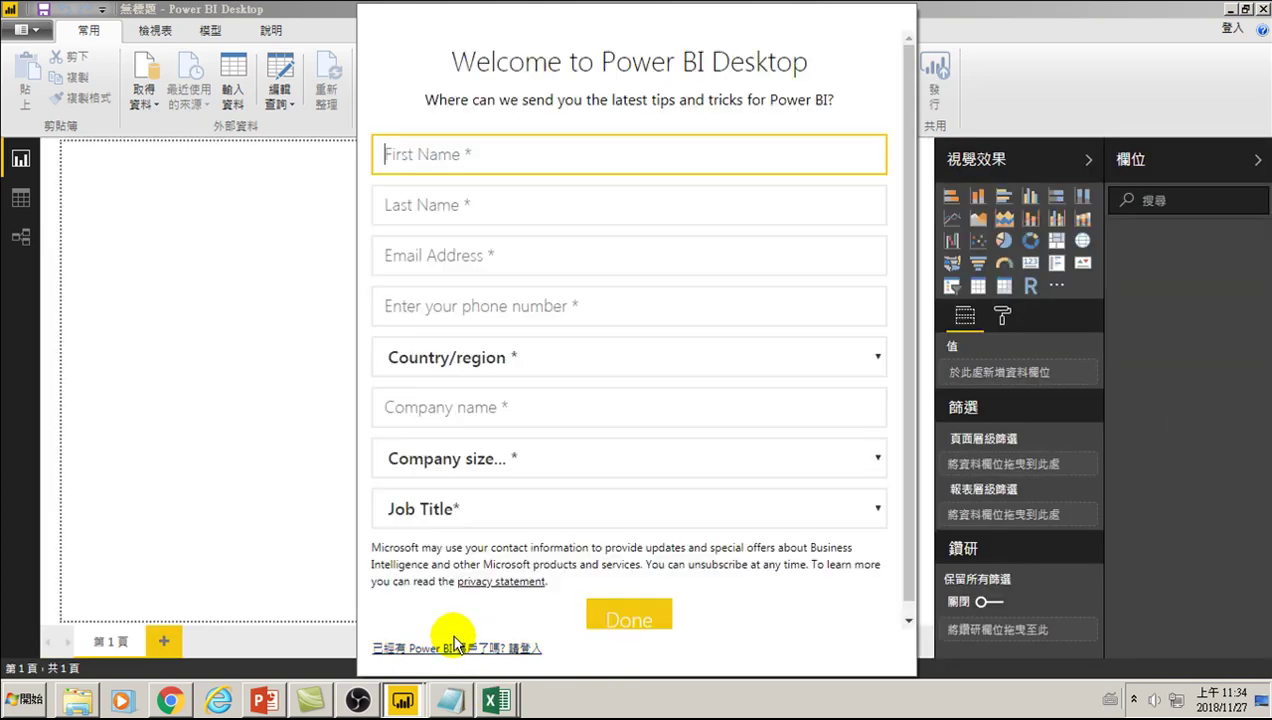
click(462, 566)
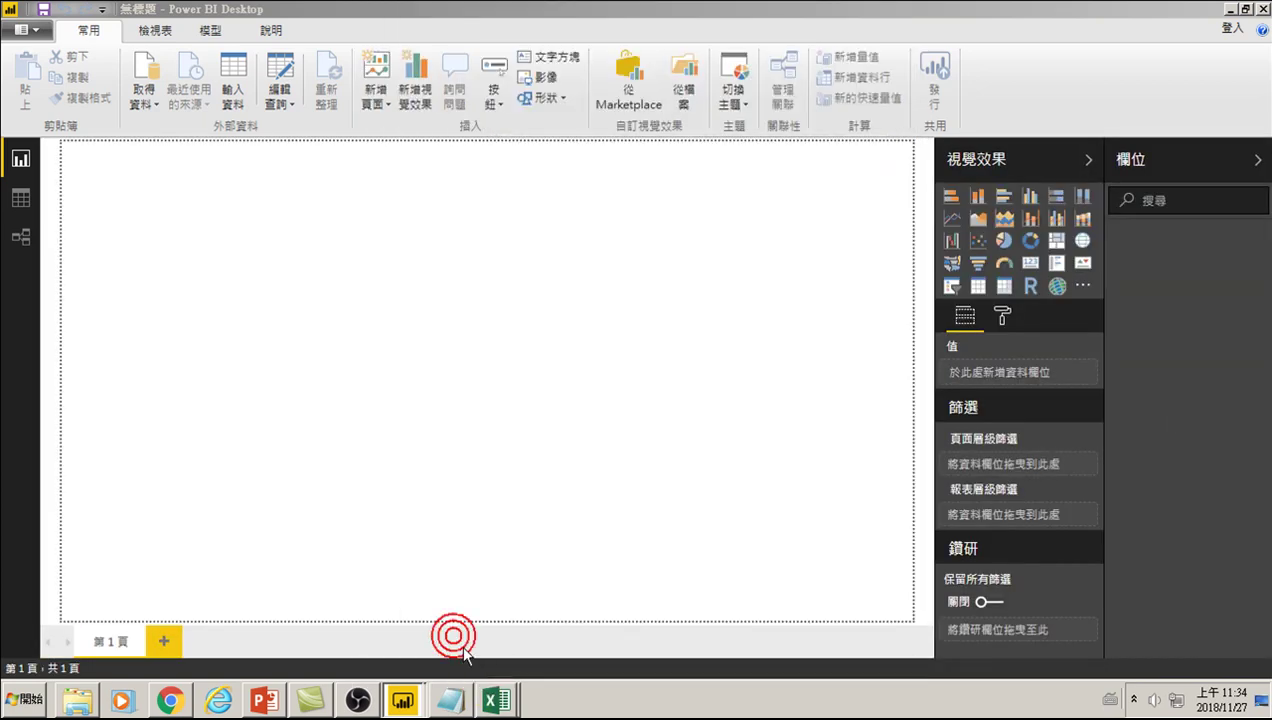
click(854, 205)
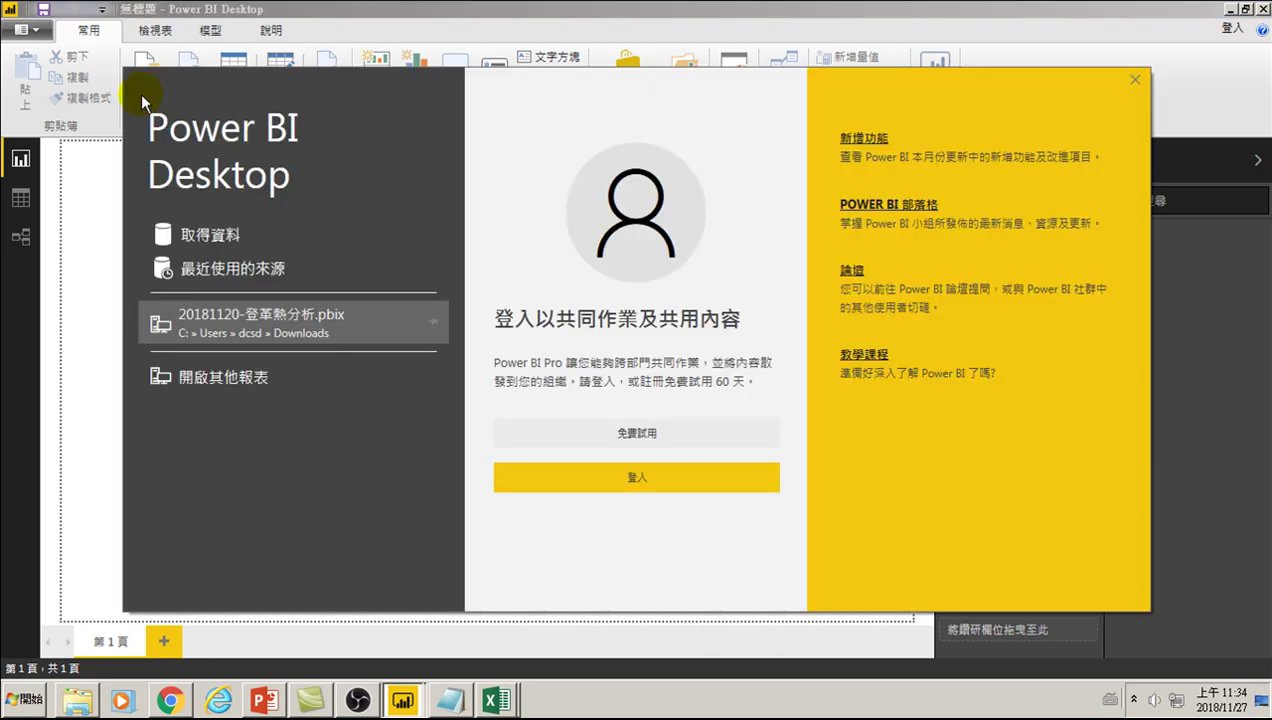
click(1136, 78)
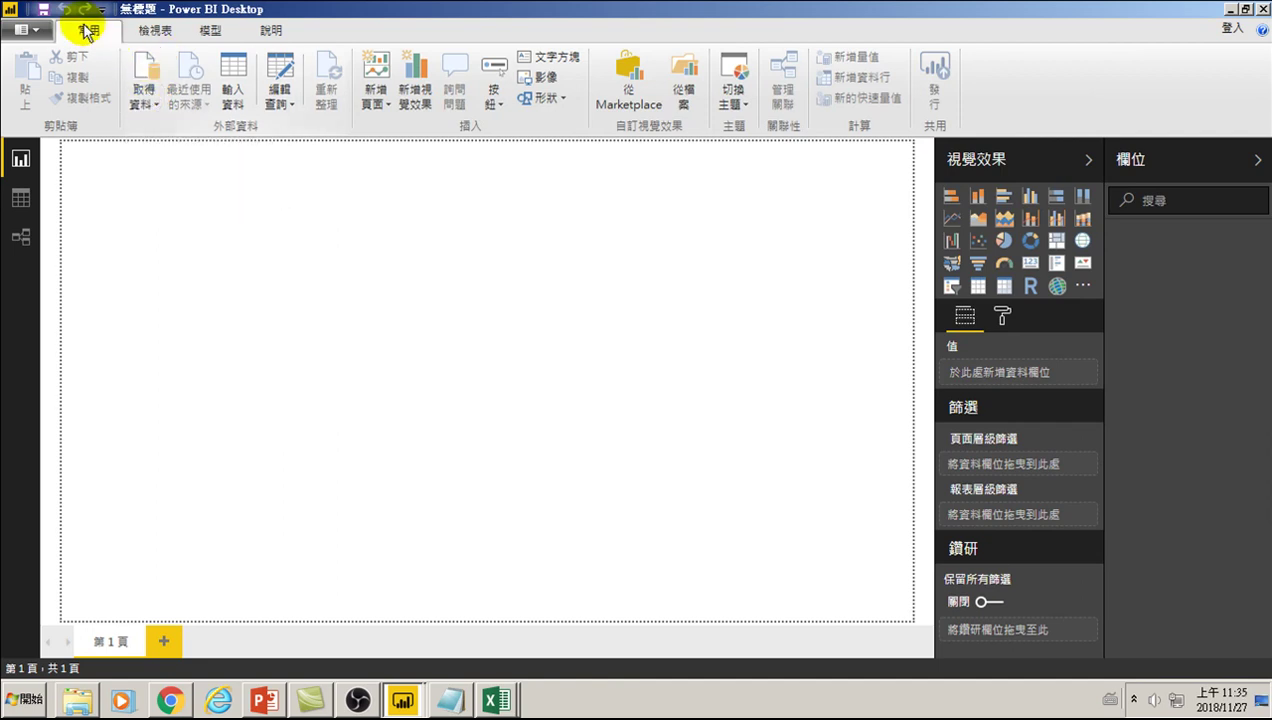
click(141, 101)
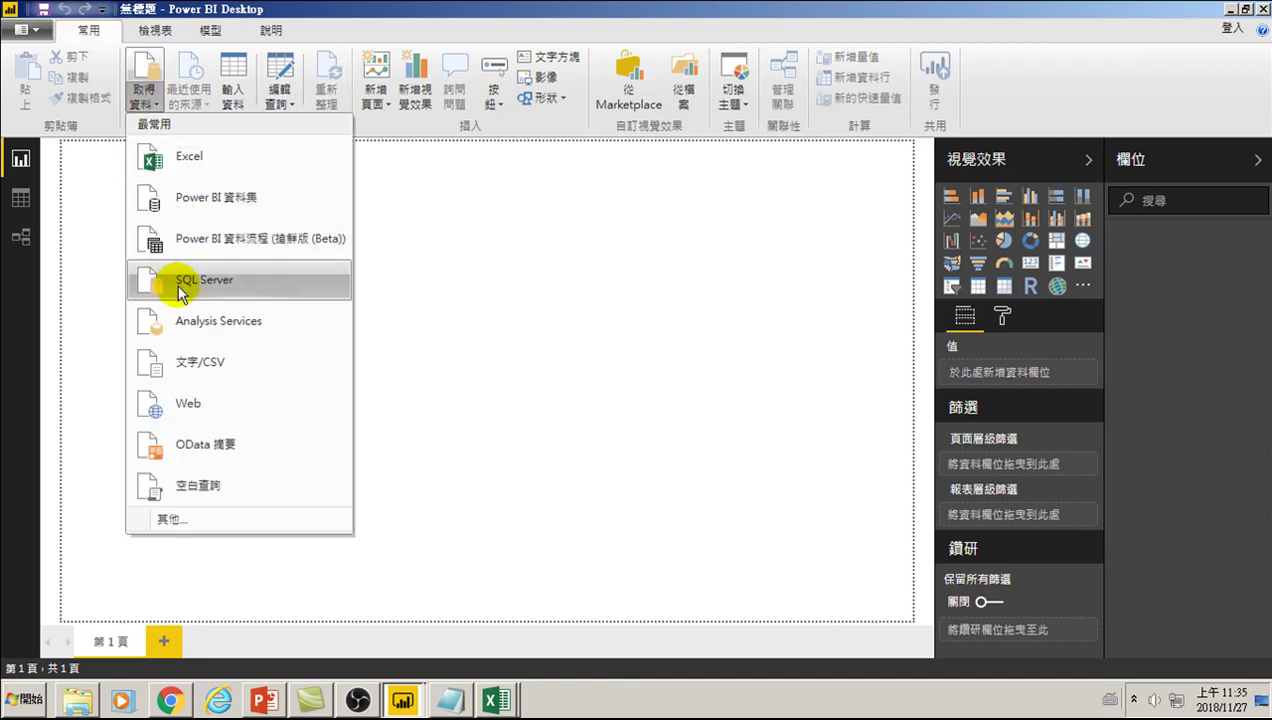
click(178, 409)
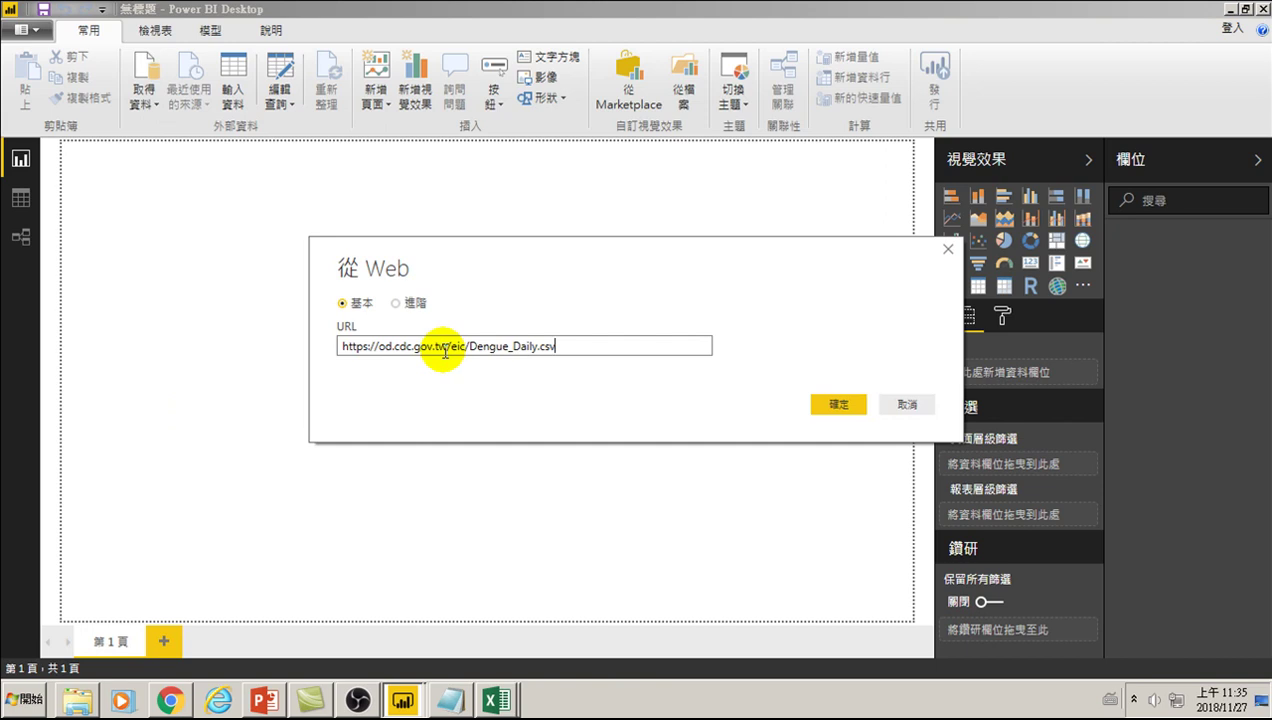
click(843, 408)
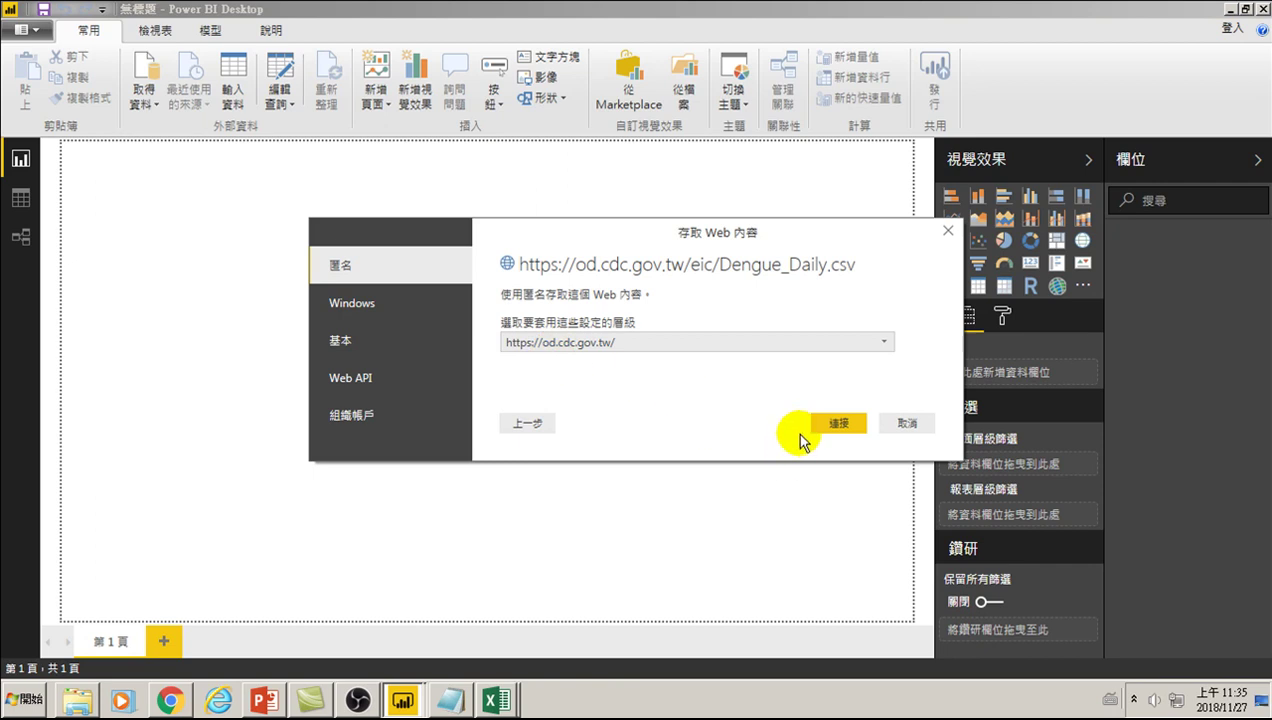
click(830, 424)
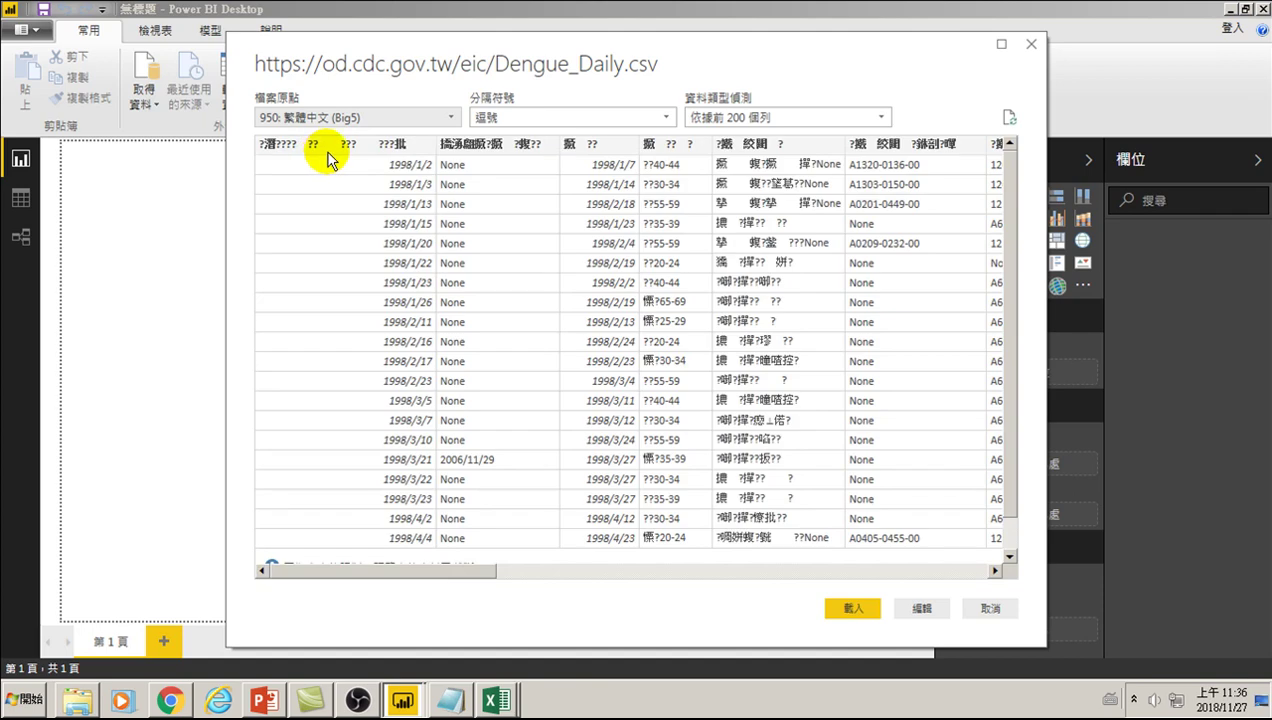
Set File Origin to 65001: Unicode (UTF-8) and load the Dengue_Daily table.
click(383, 117)
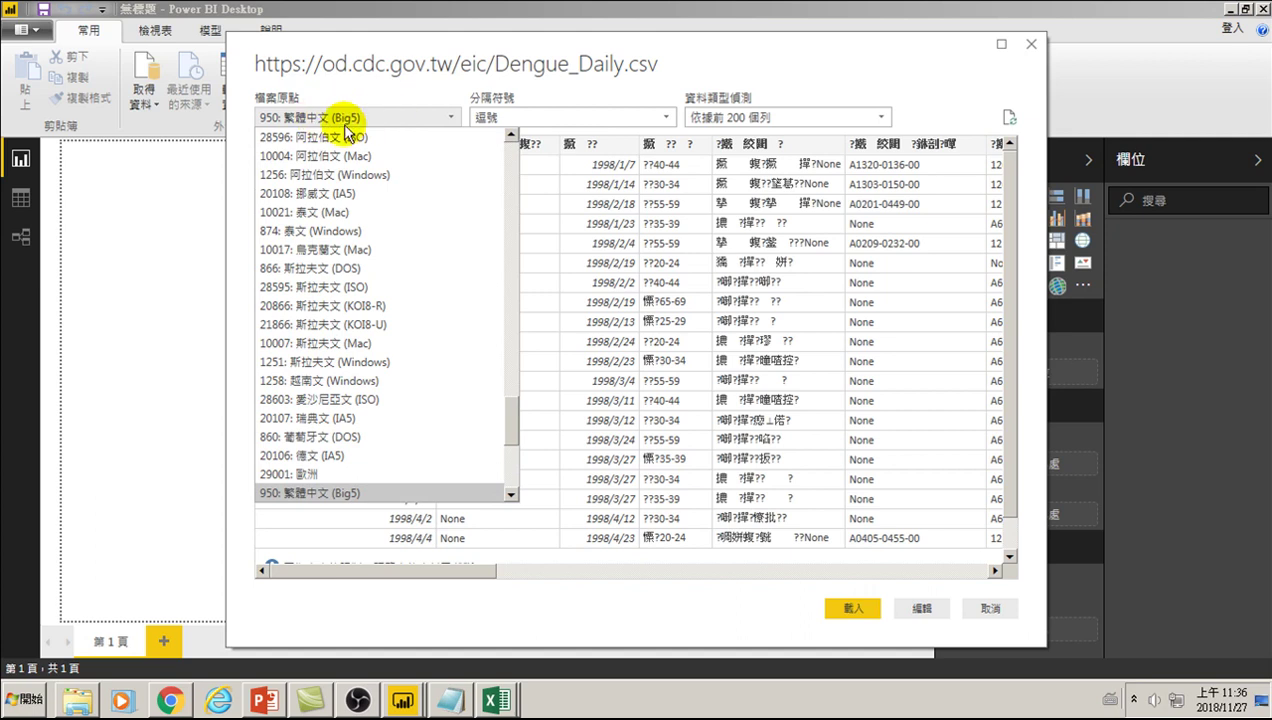
mouse_move(509, 413)
mouse_down()
mouse_move(512, 252)
mouse_move(514, 270)
mouse_up()
click(336, 381)
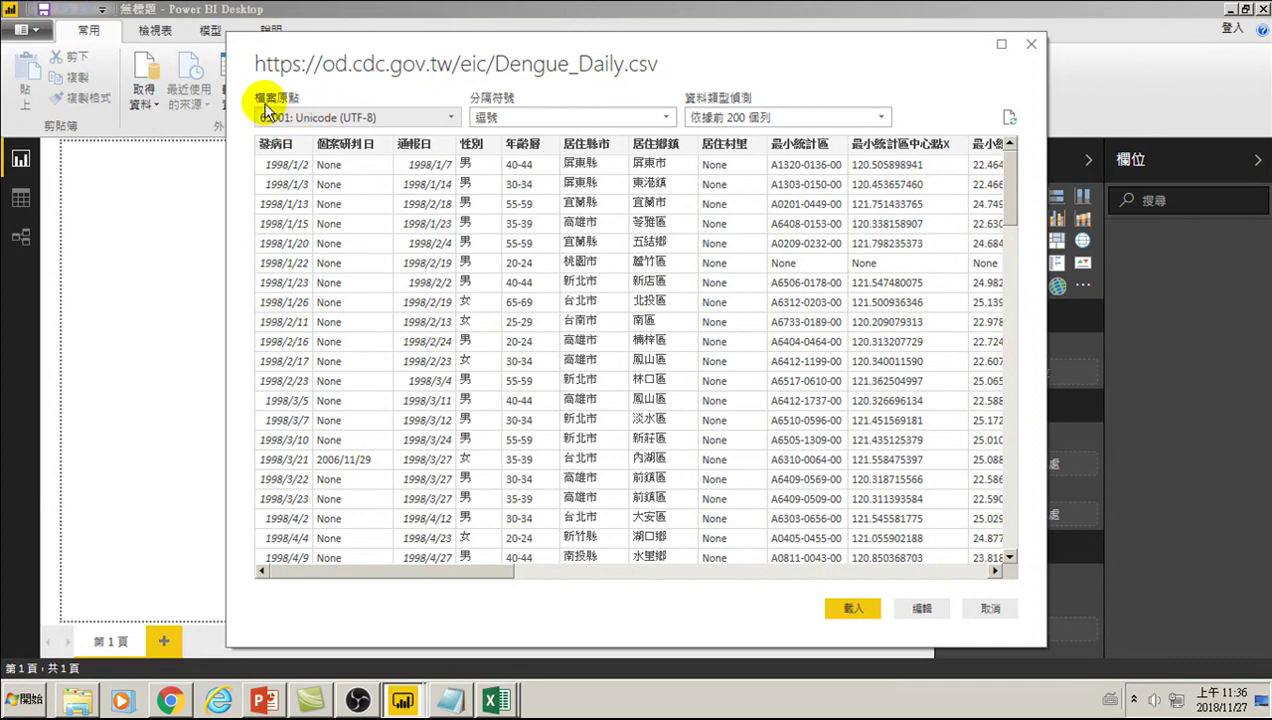
click(852, 610)
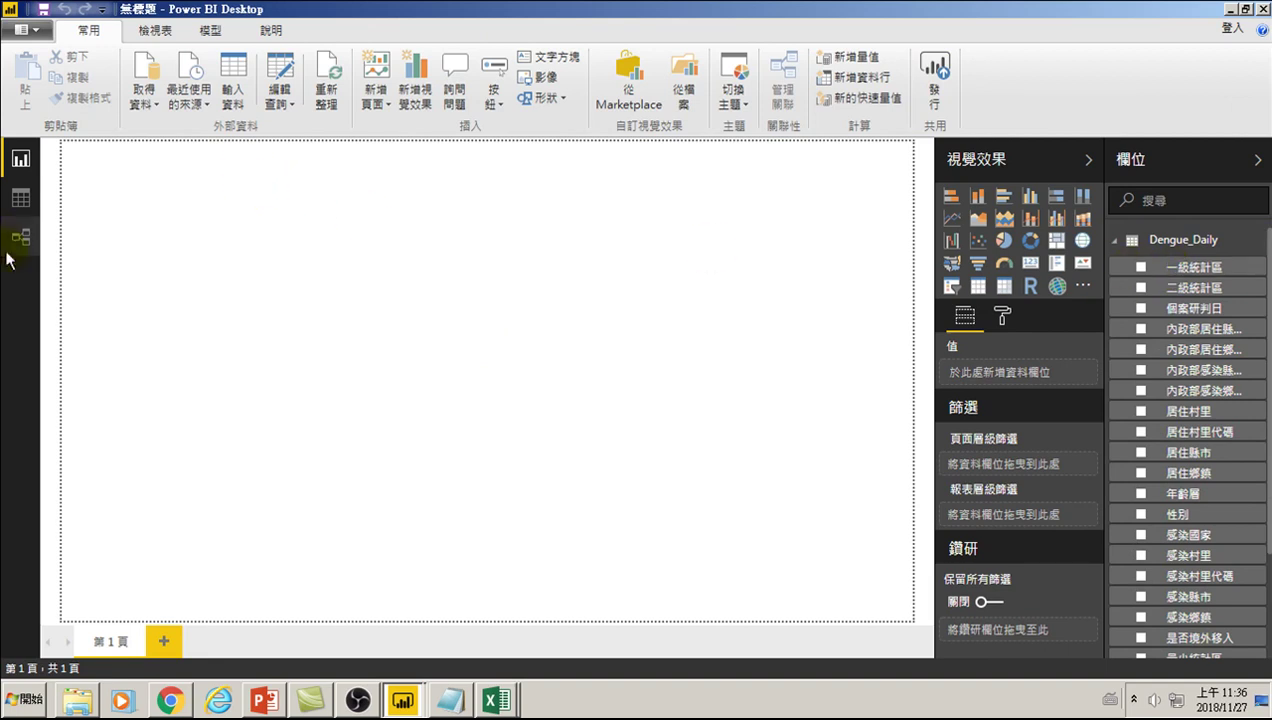
In Data view, sort Dengue_Daily by 發病日 descending, then close the test report.
click(20, 198)
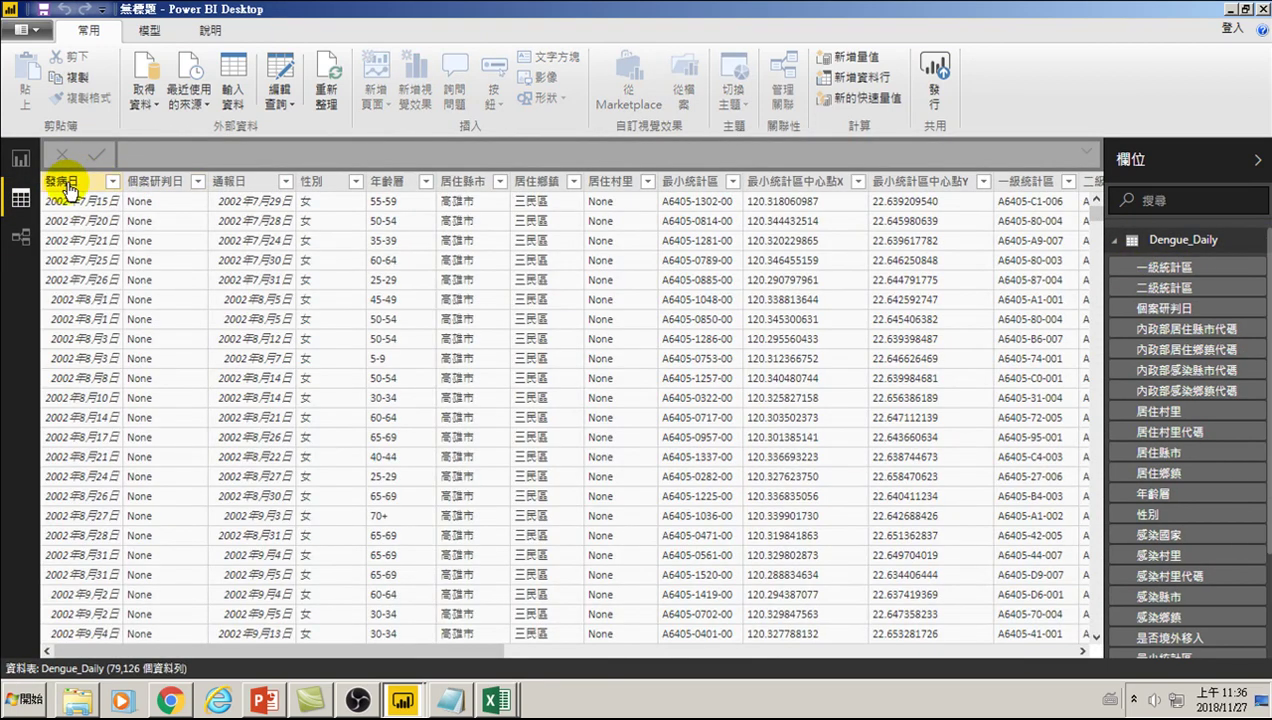
click(88, 189)
right_click(88, 189)
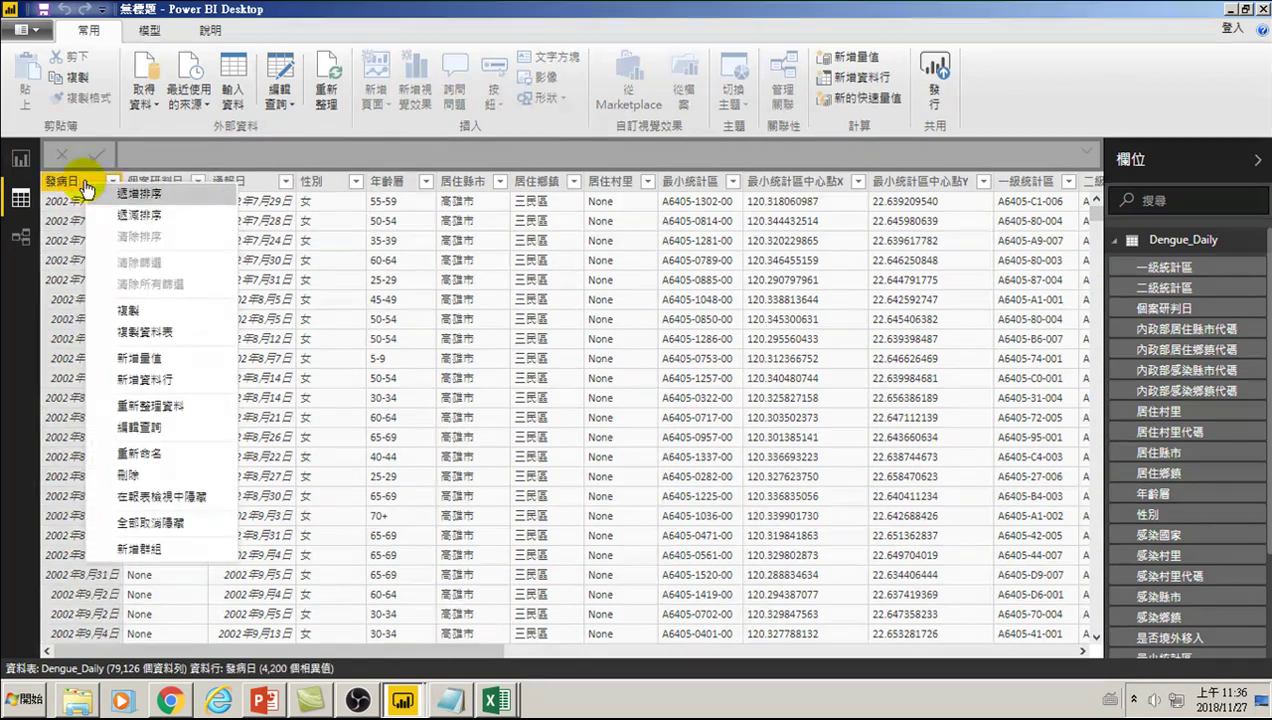
click(126, 212)
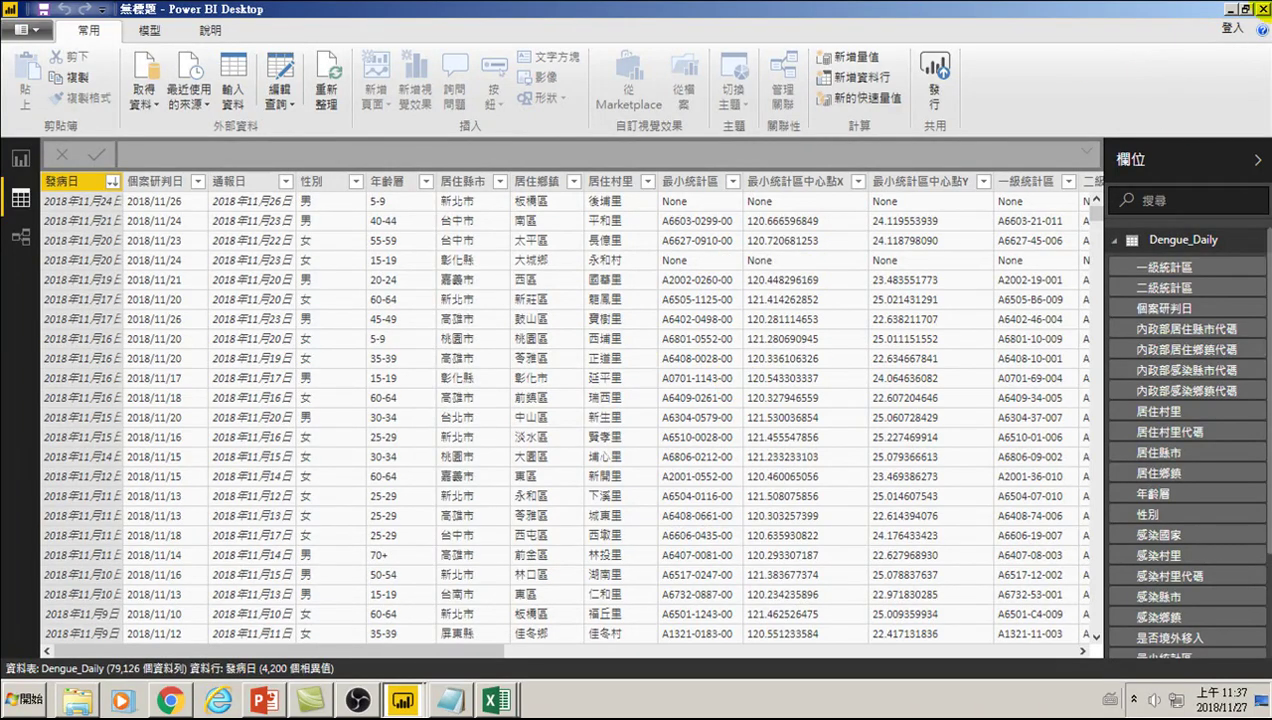
click(1265, 10)
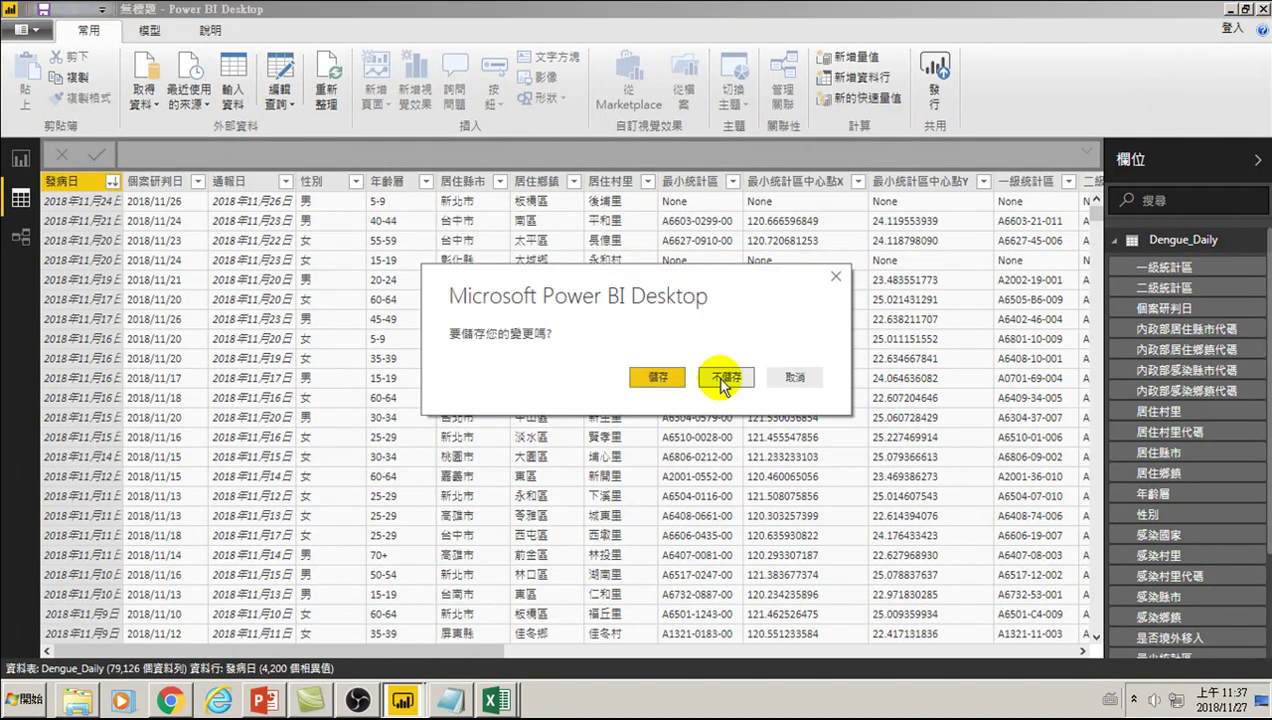
Discard the untitled test report with Don't Save (不儲存).
click(652, 375)
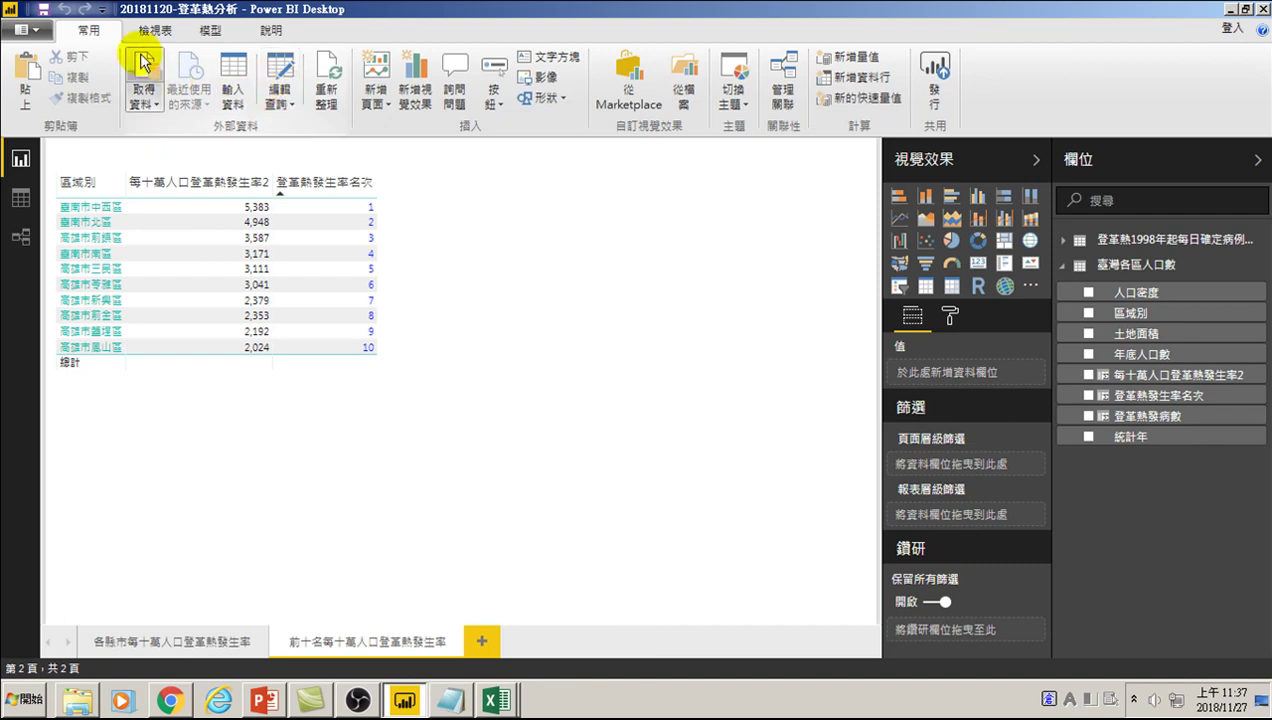
click(280, 100)
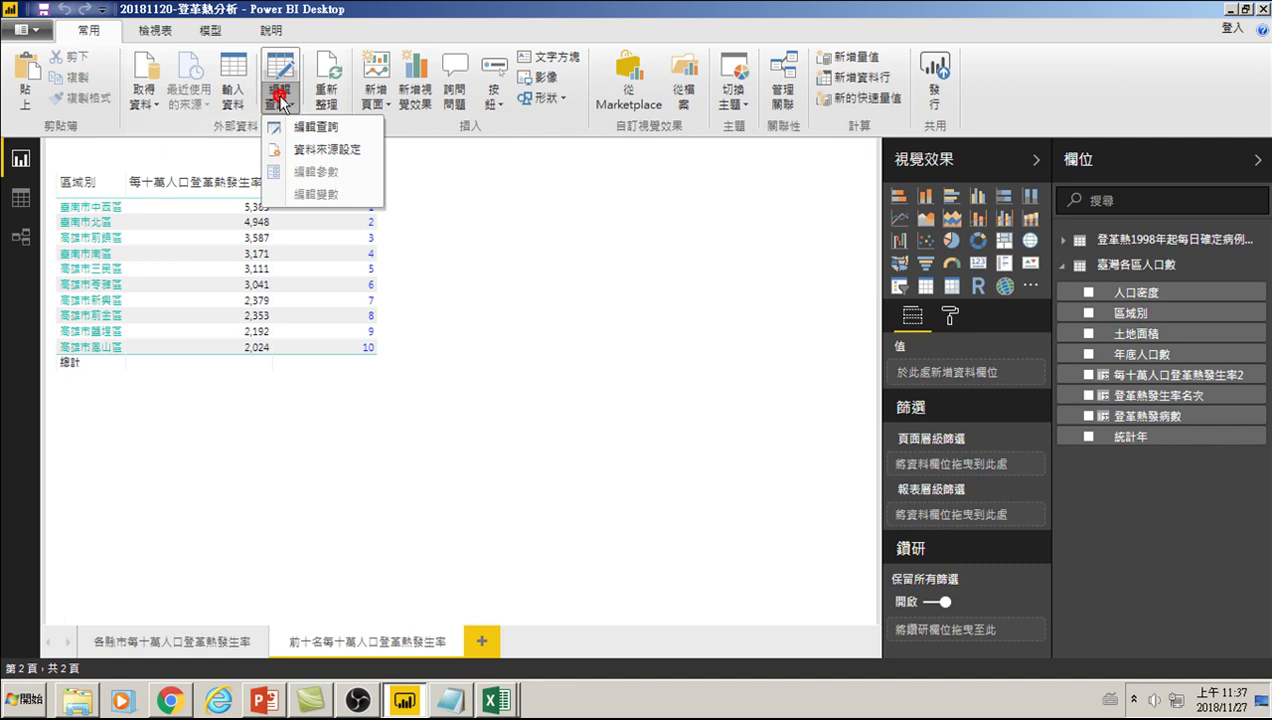
click(312, 150)
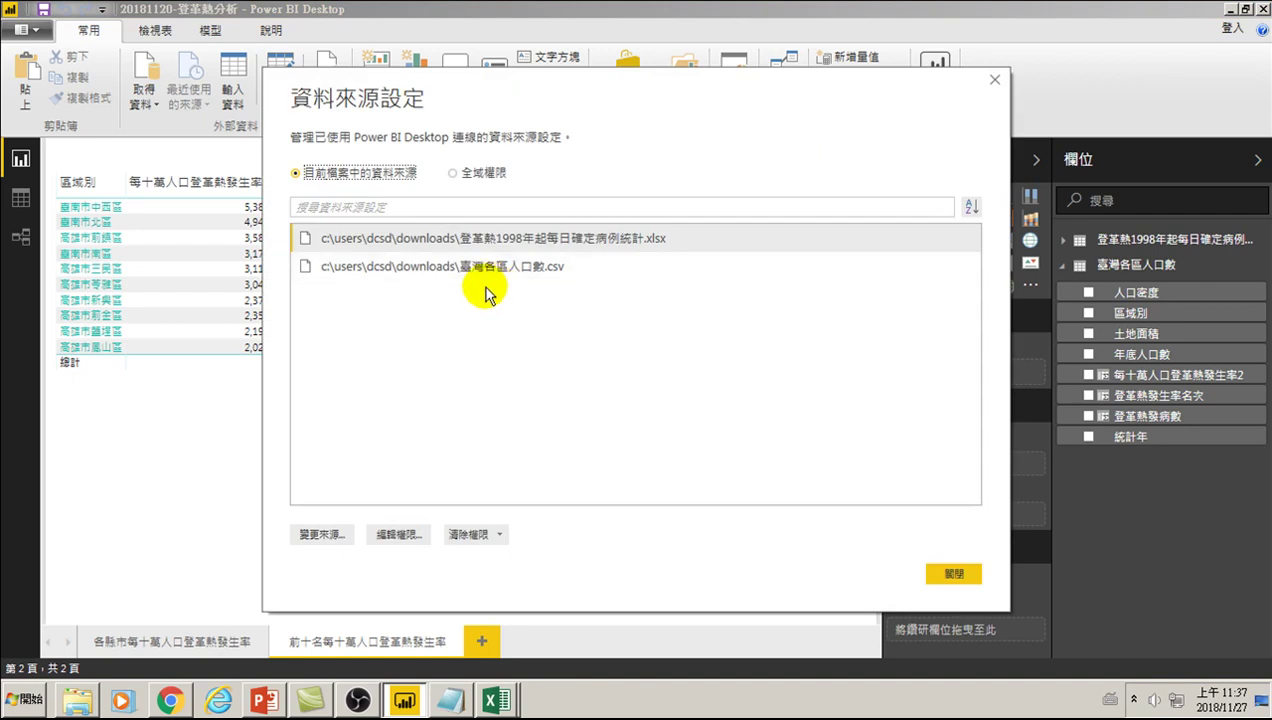
click(522, 240)
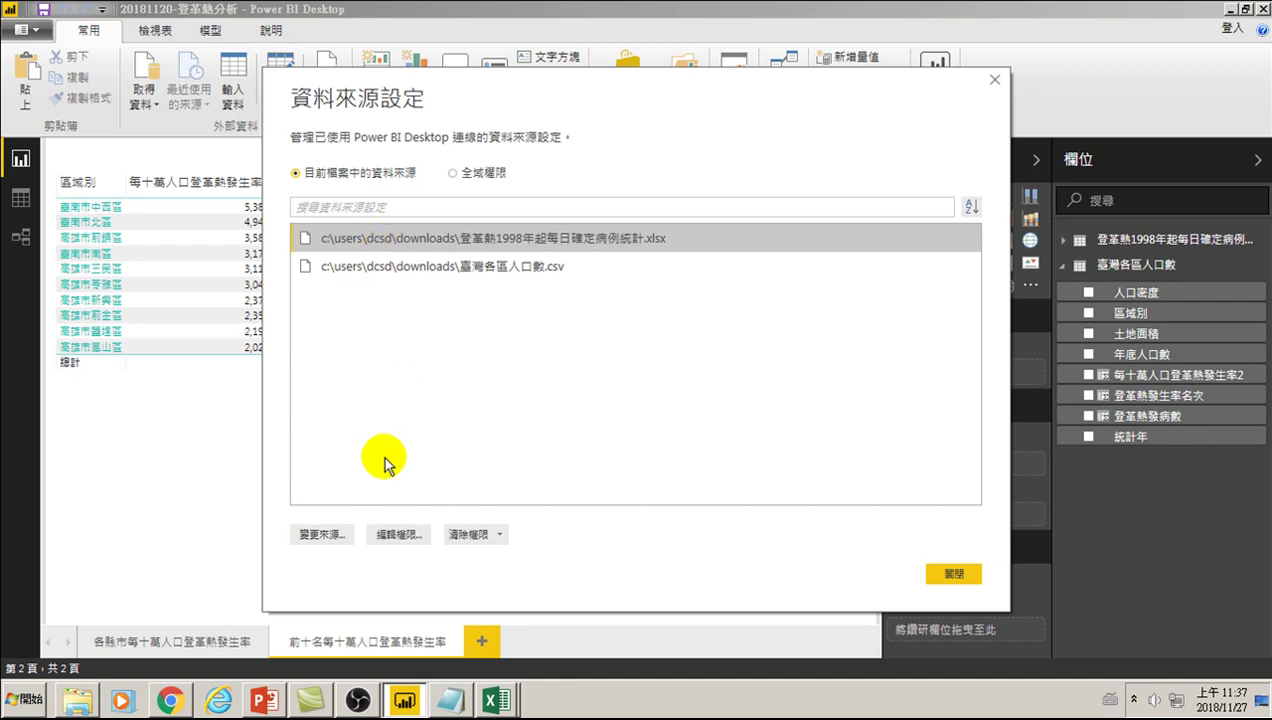
click(322, 536)
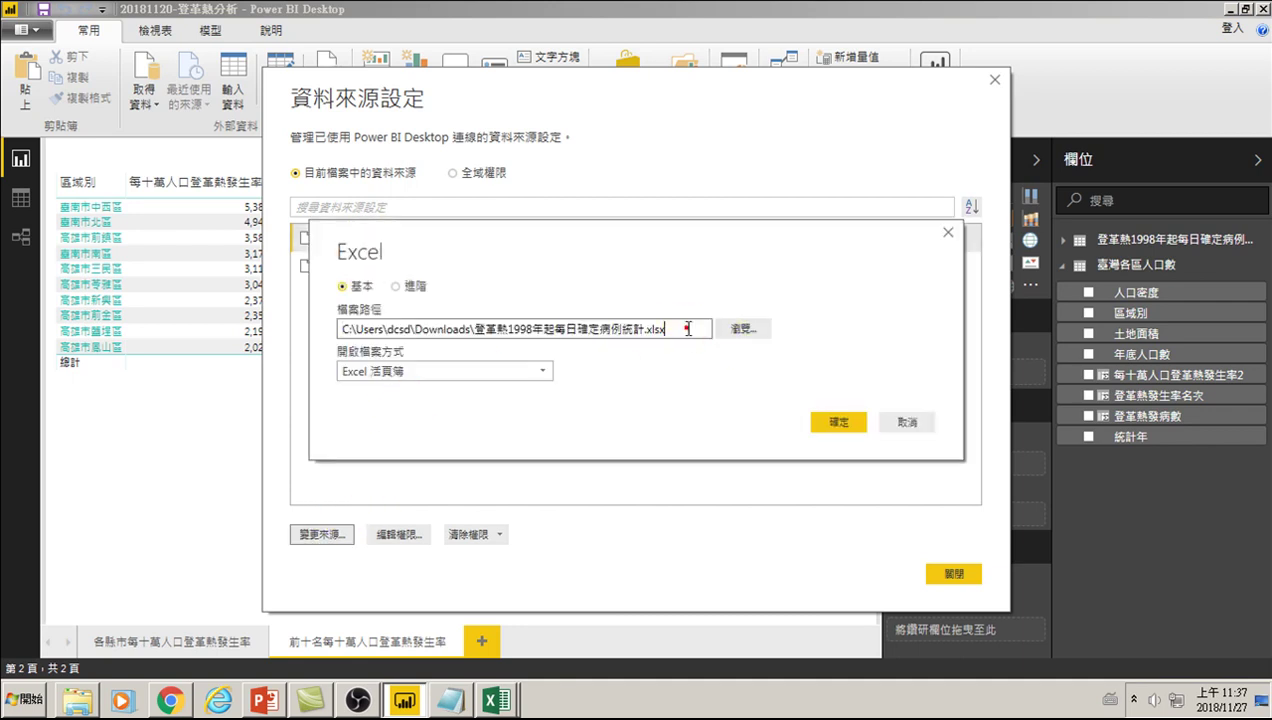
drag(705, 330, 343, 316)
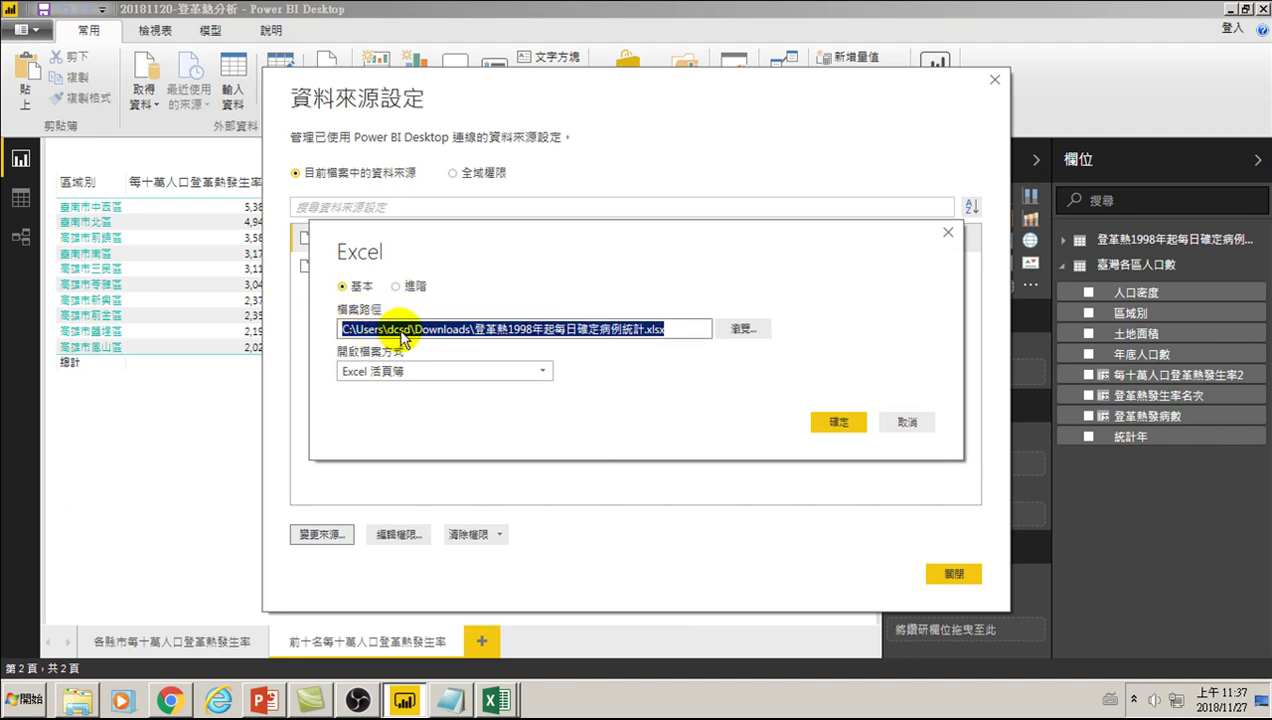
text(https://od.cdc.gov.tw/eic/Dengue_Daily.csv)
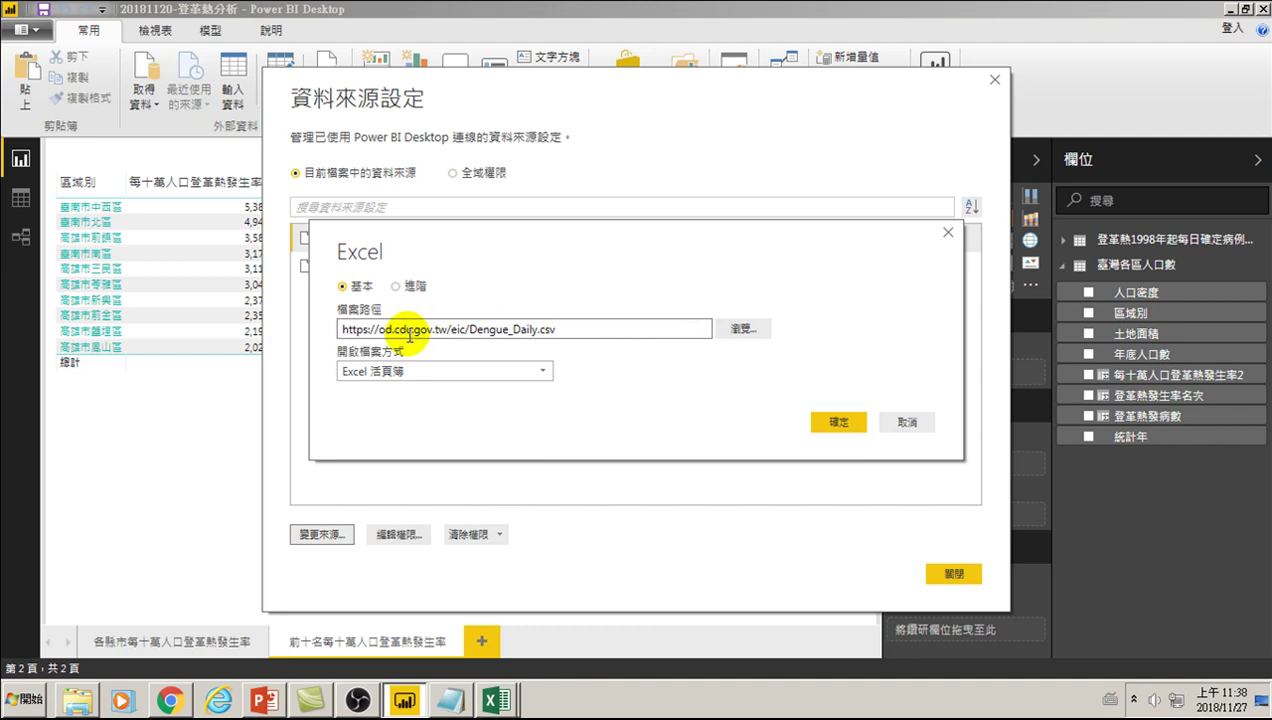
click(838, 423)
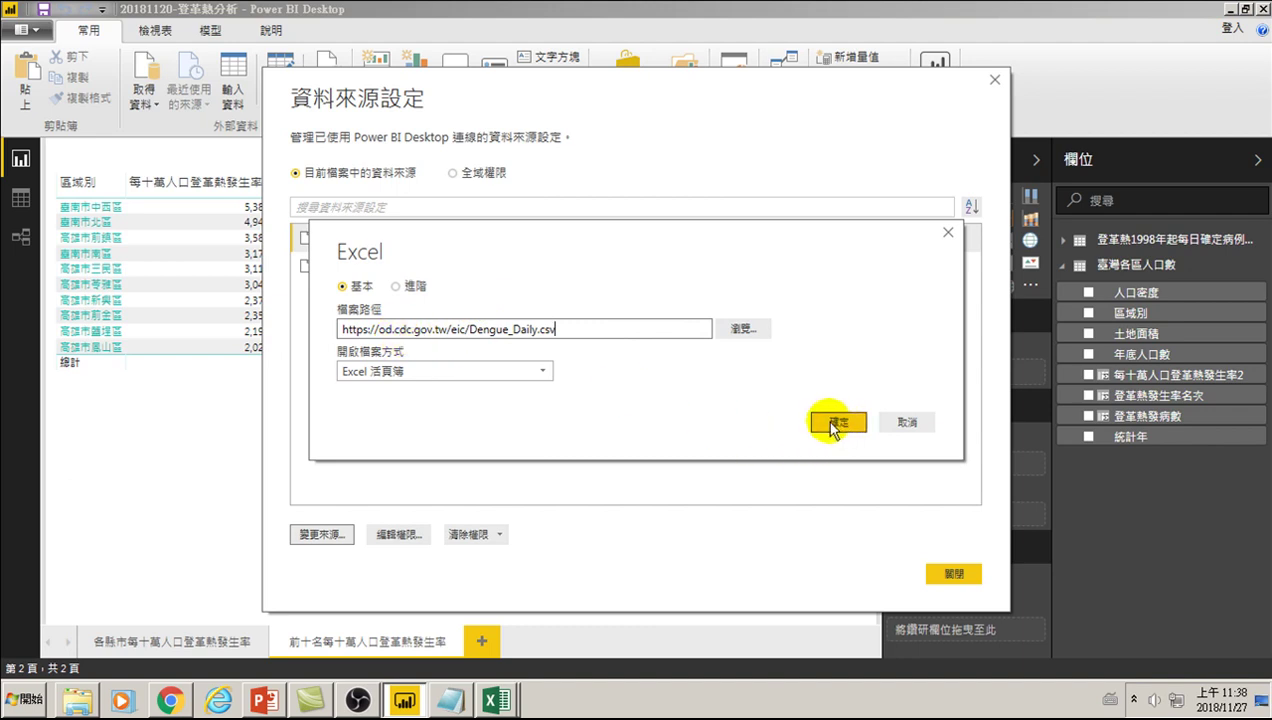
Set Open file as to CSV 文件 and confirm the new online dengue source.
click(543, 371)
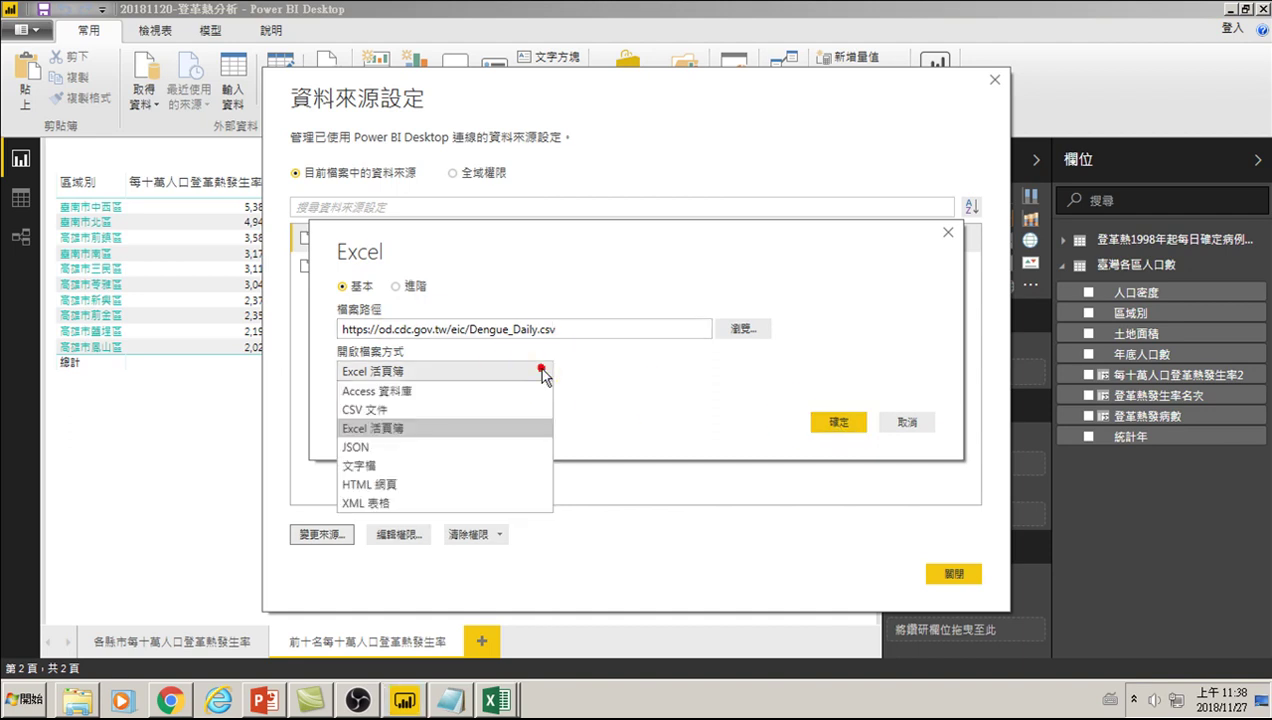
click(381, 411)
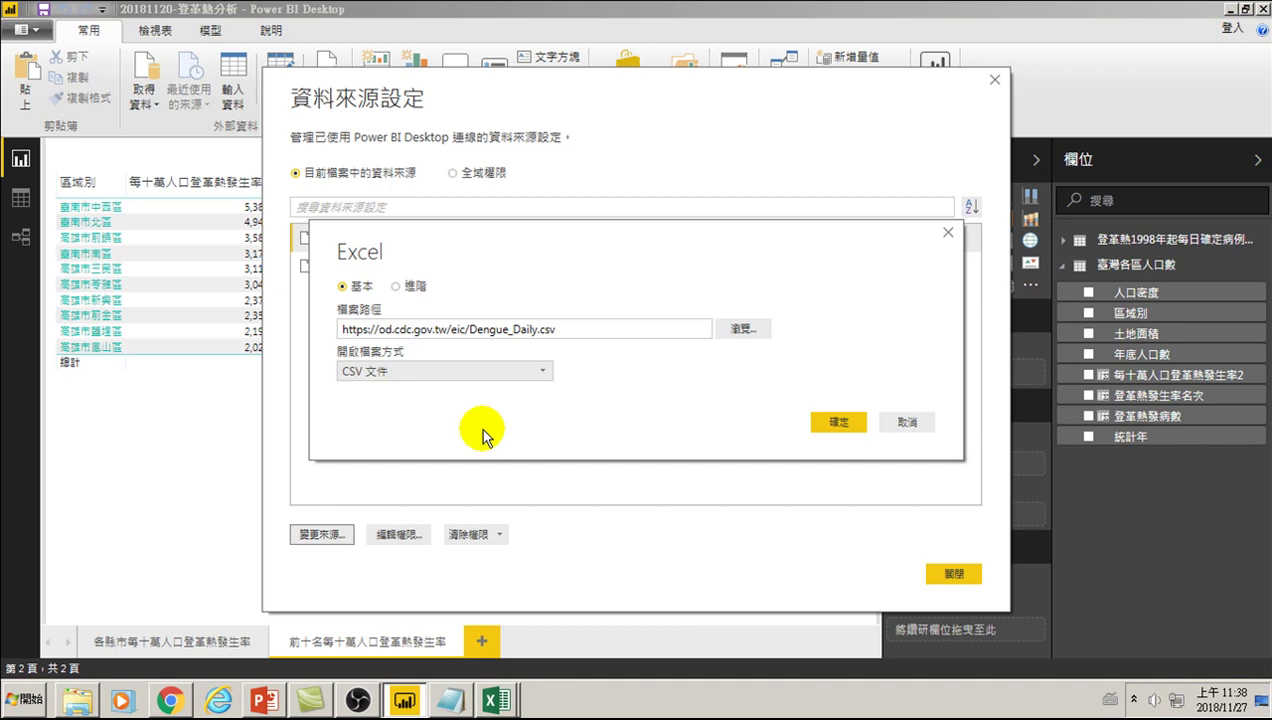
click(414, 371)
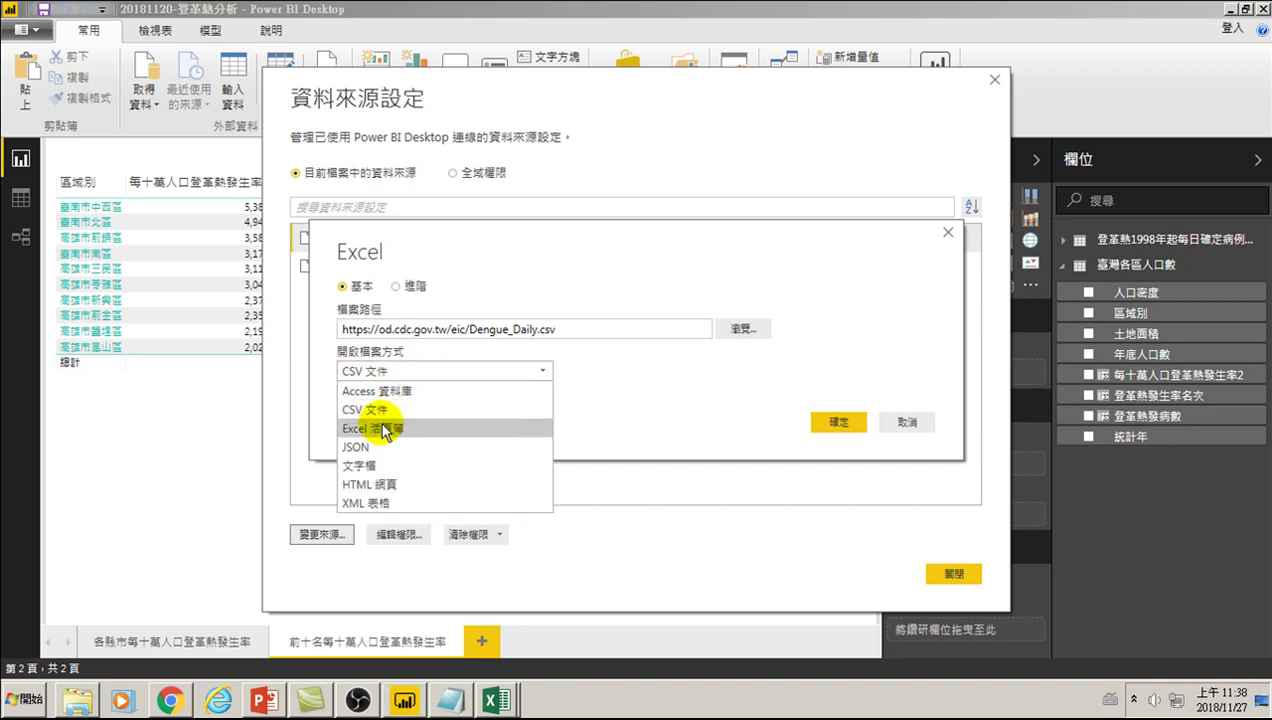
click(600, 413)
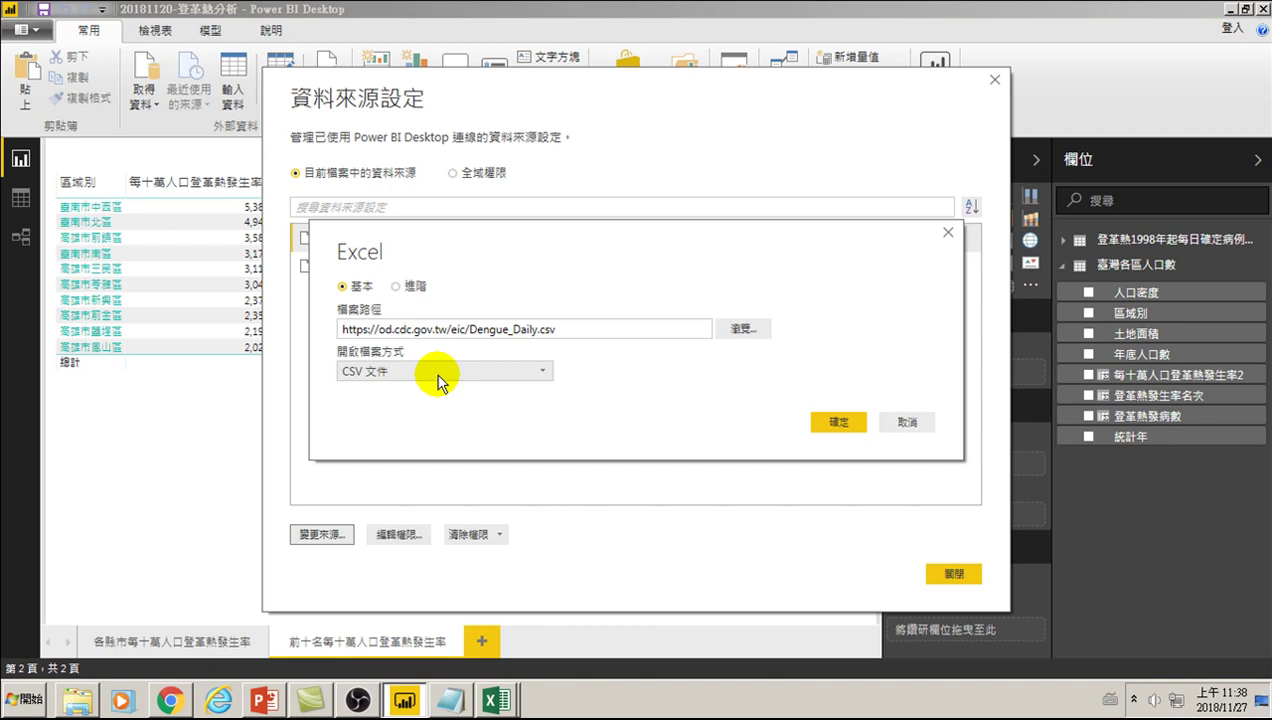
click(836, 422)
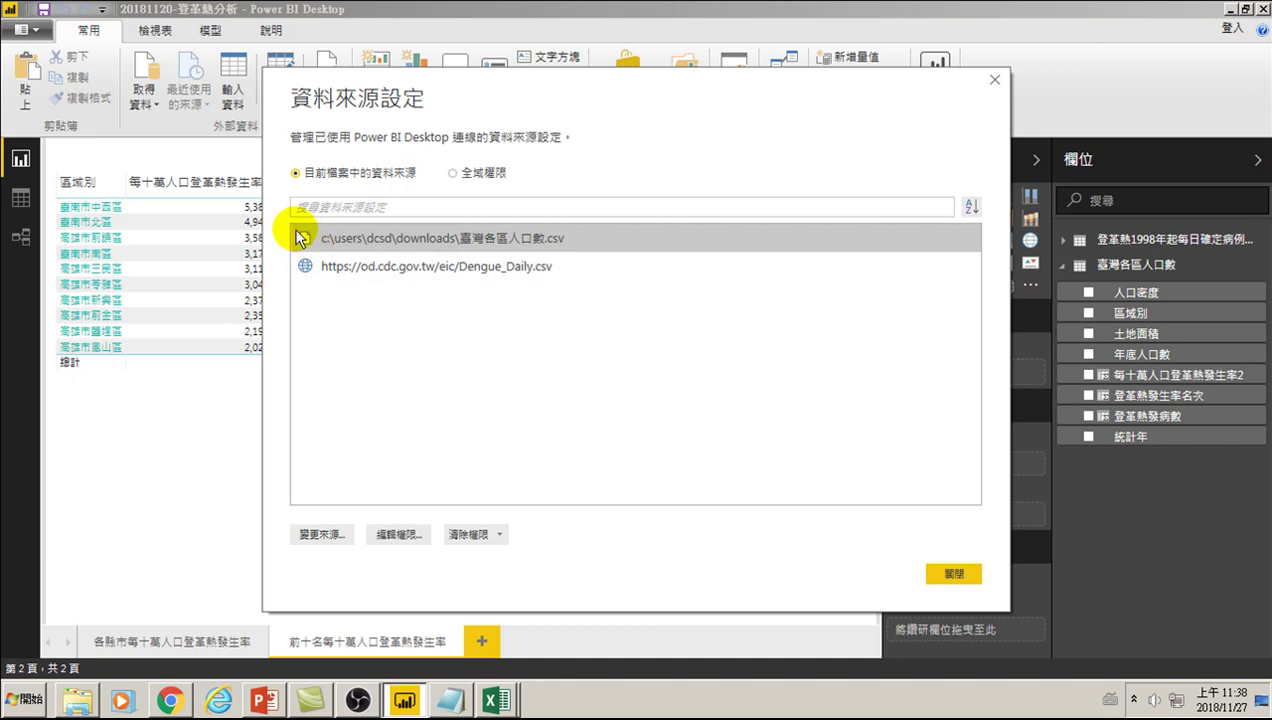
Point the population source to 臺灣各區人口數.csv in Downloads and close the data source settings.
click(375, 243)
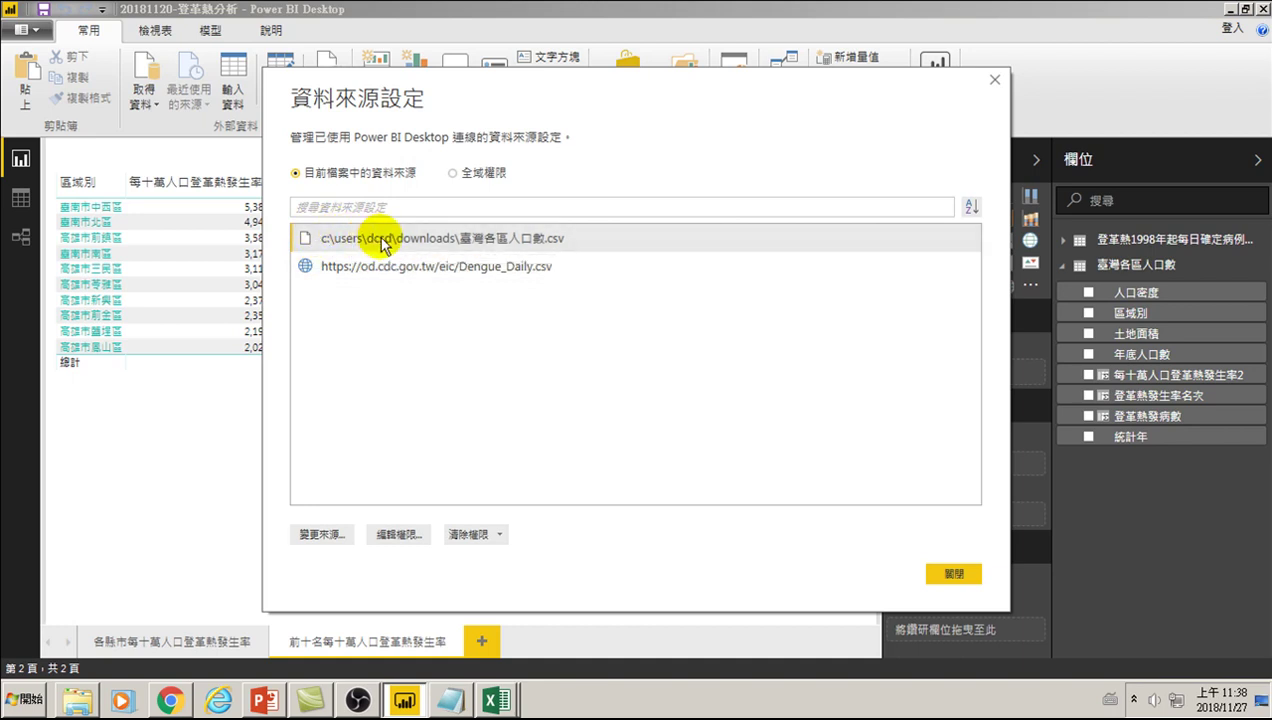
click(330, 540)
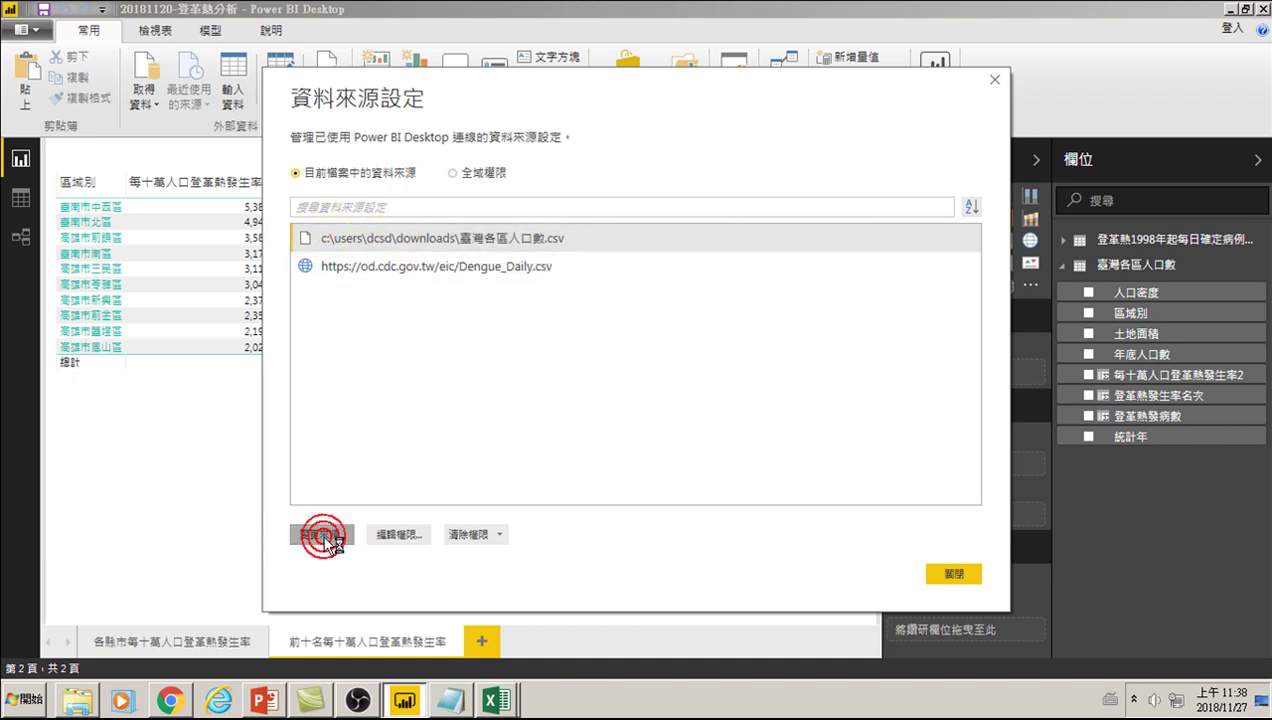
click(740, 267)
click(370, 274)
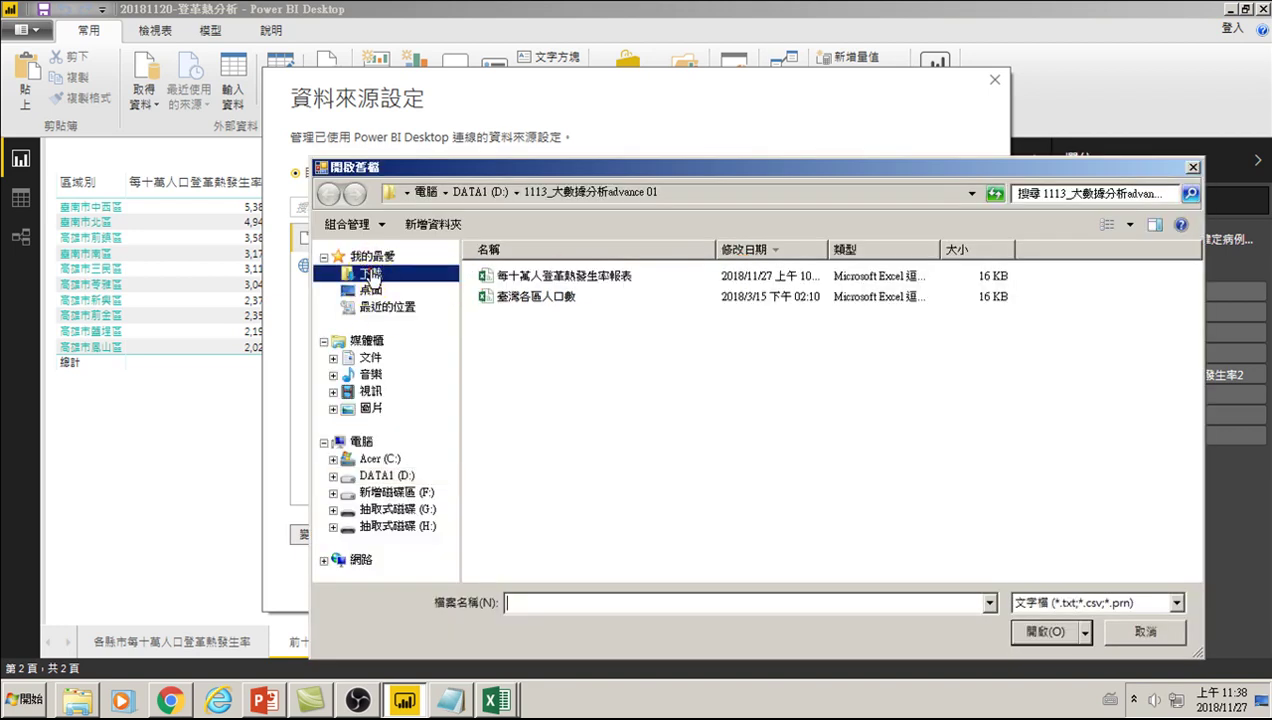
click(522, 298)
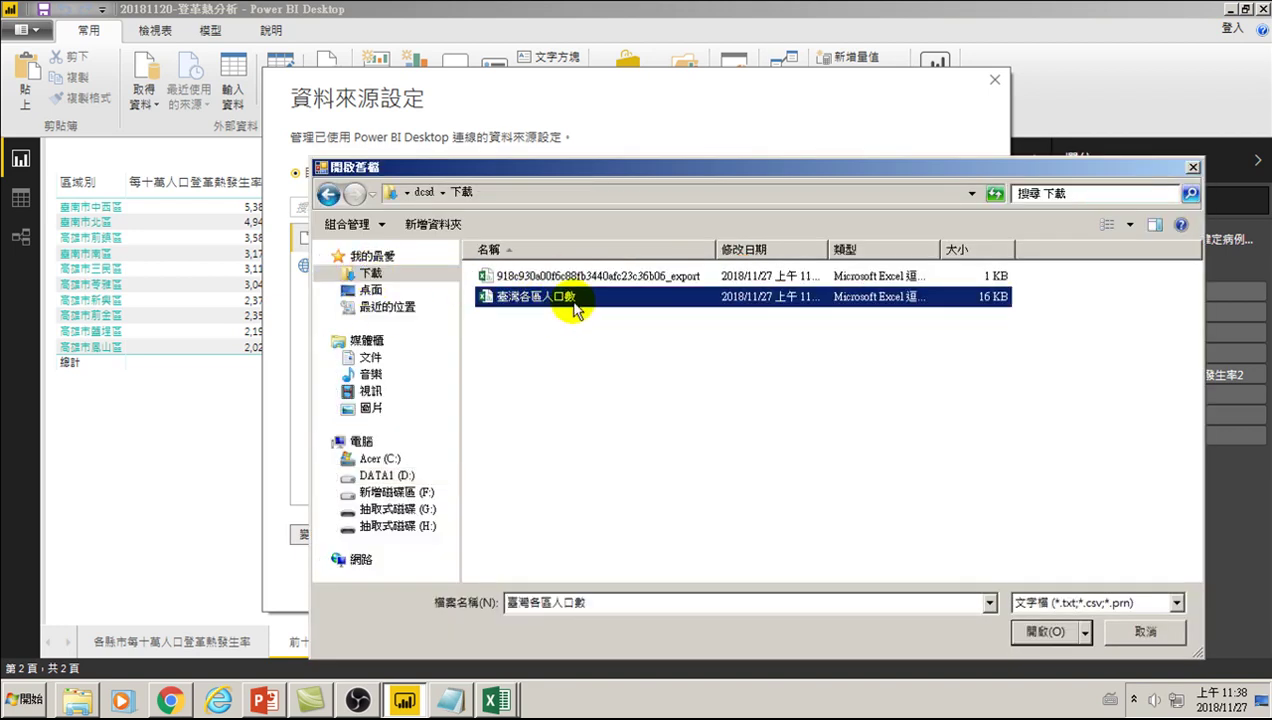
click(1040, 633)
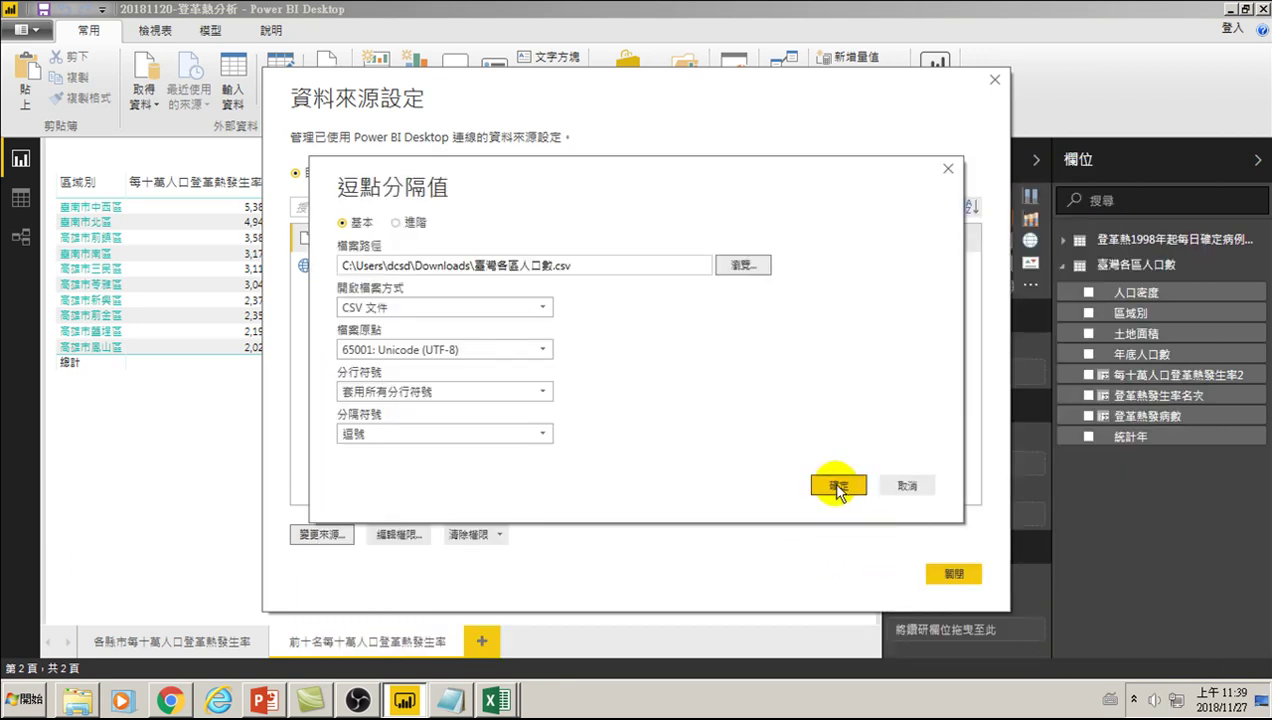
click(834, 483)
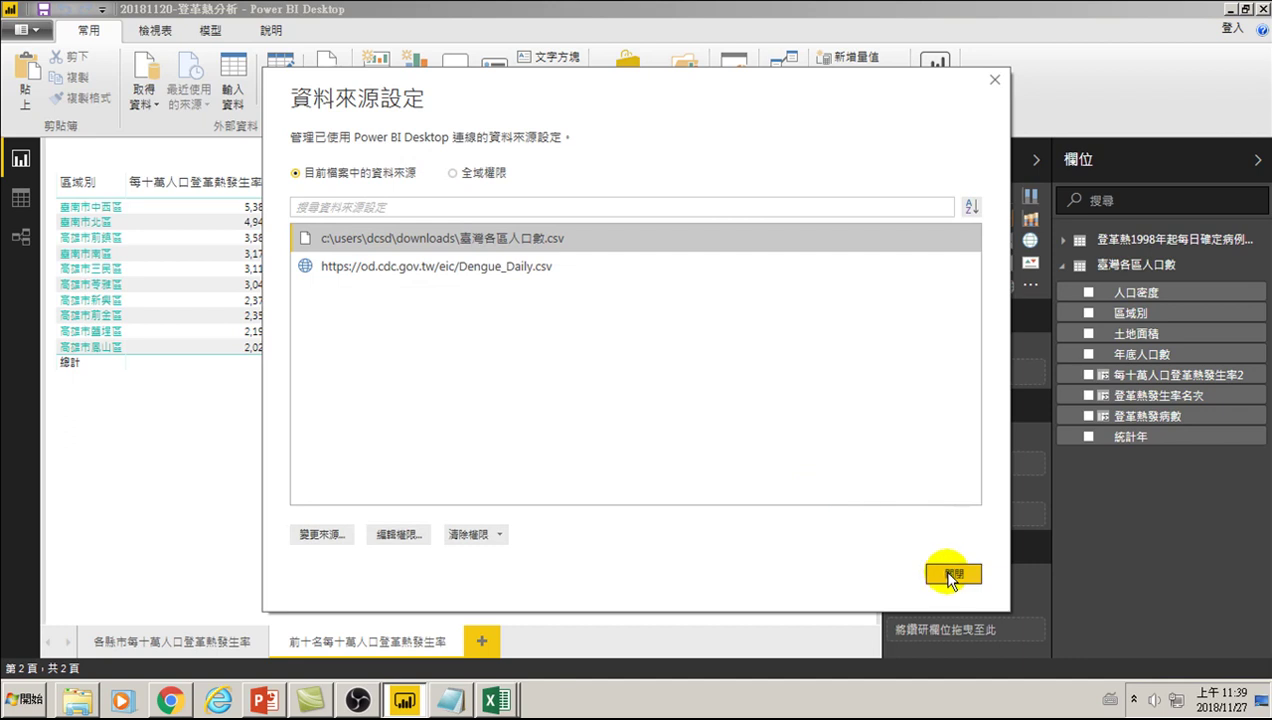
click(950, 575)
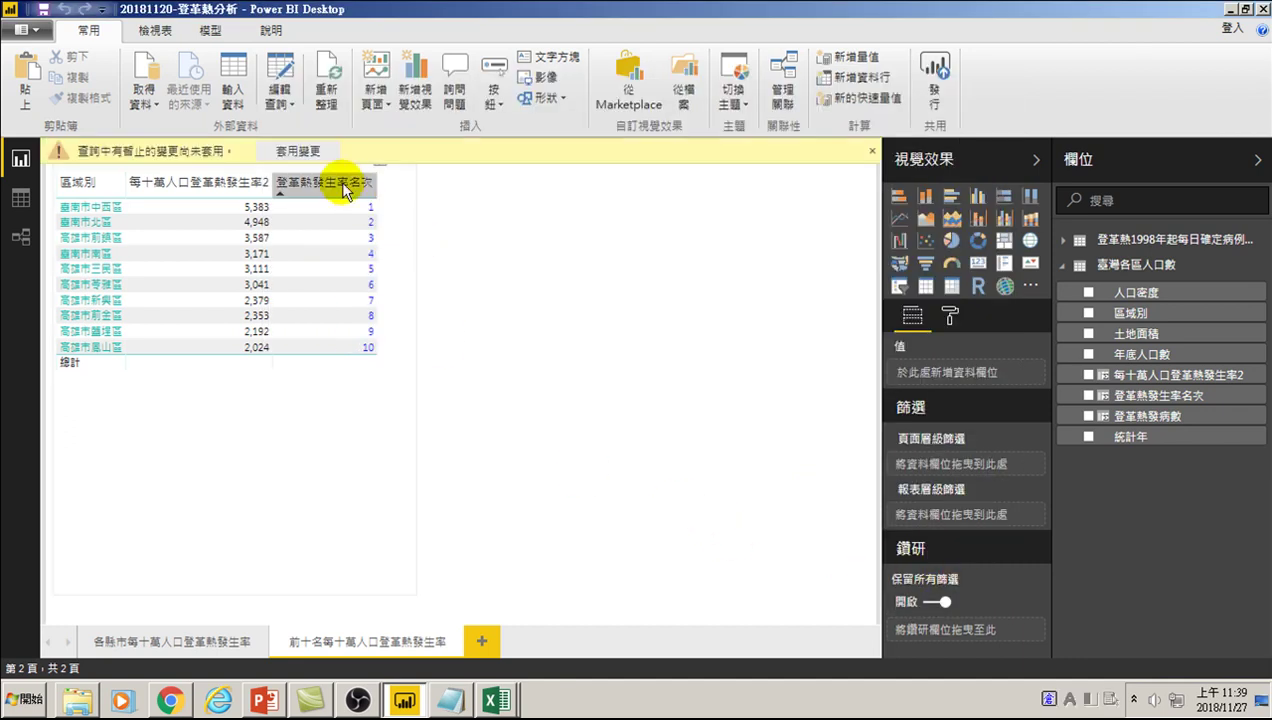
Apply the query changes and dismiss the key-mismatch error for 登革熱1998年起每日確定病例統計.
click(301, 152)
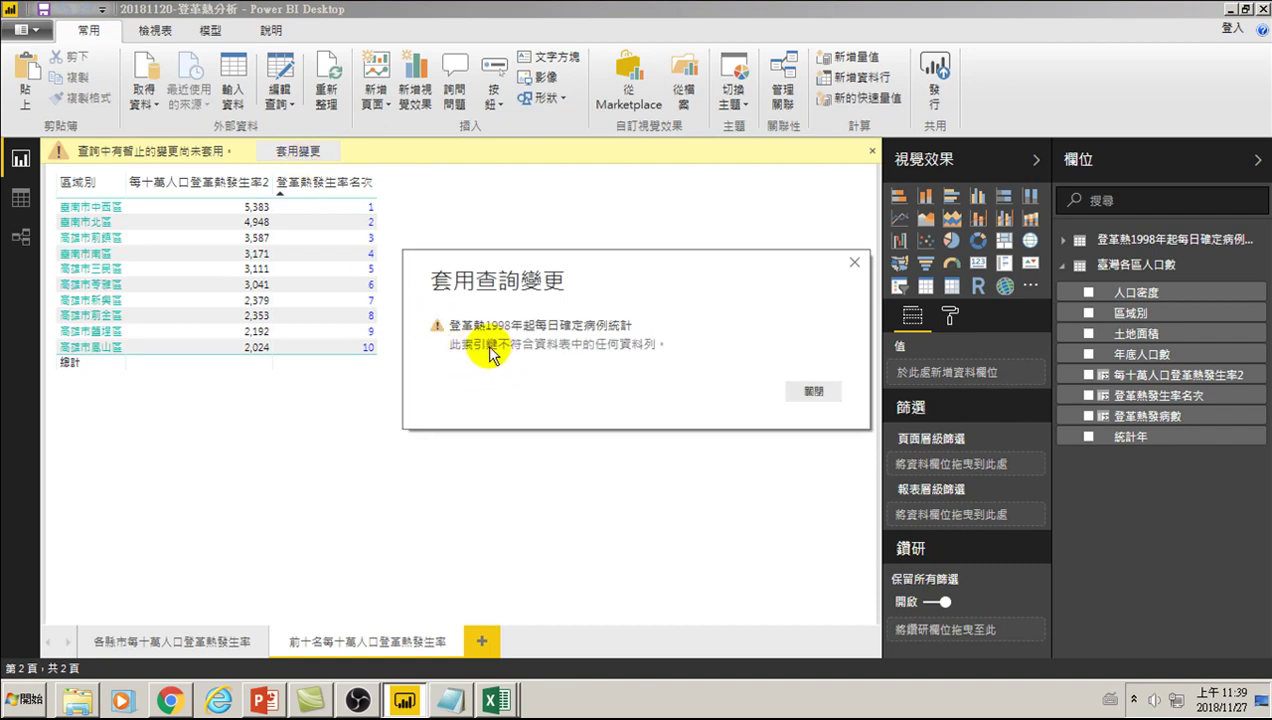
click(584, 346)
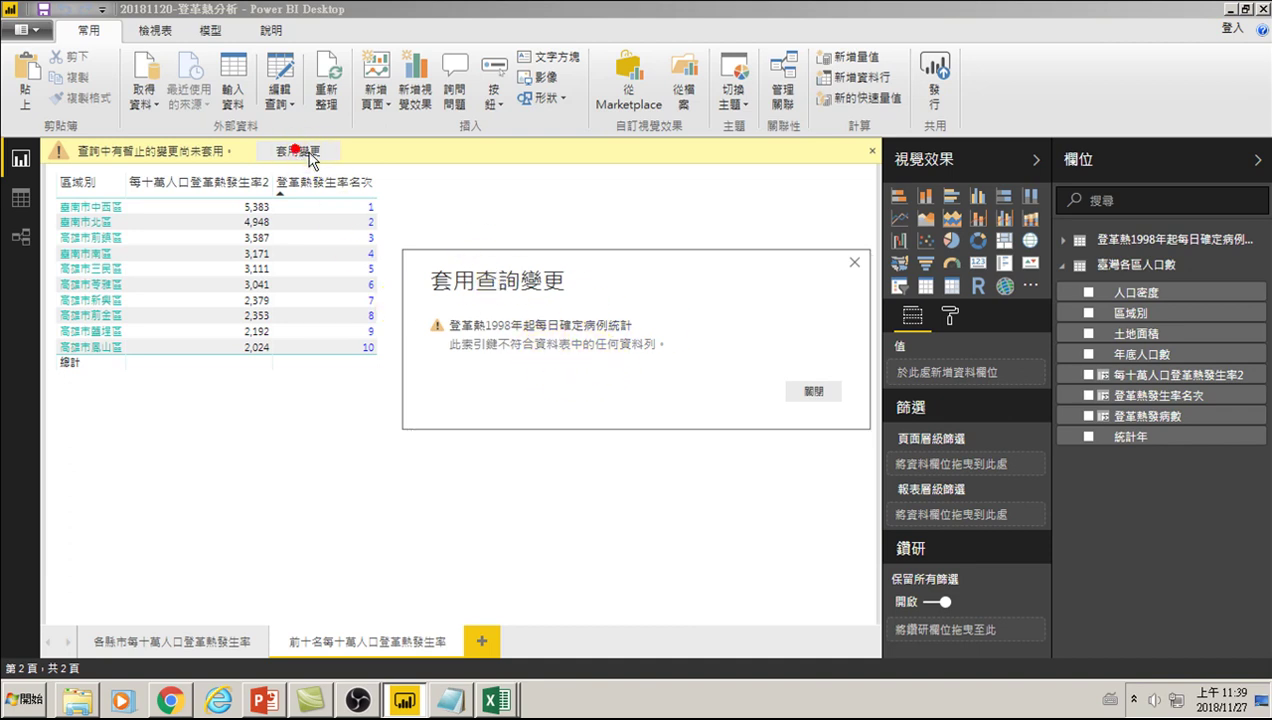
click(813, 391)
In Power Query, examine the 臺灣各區人口數 file-not-found error and its missing file path.
click(282, 112)
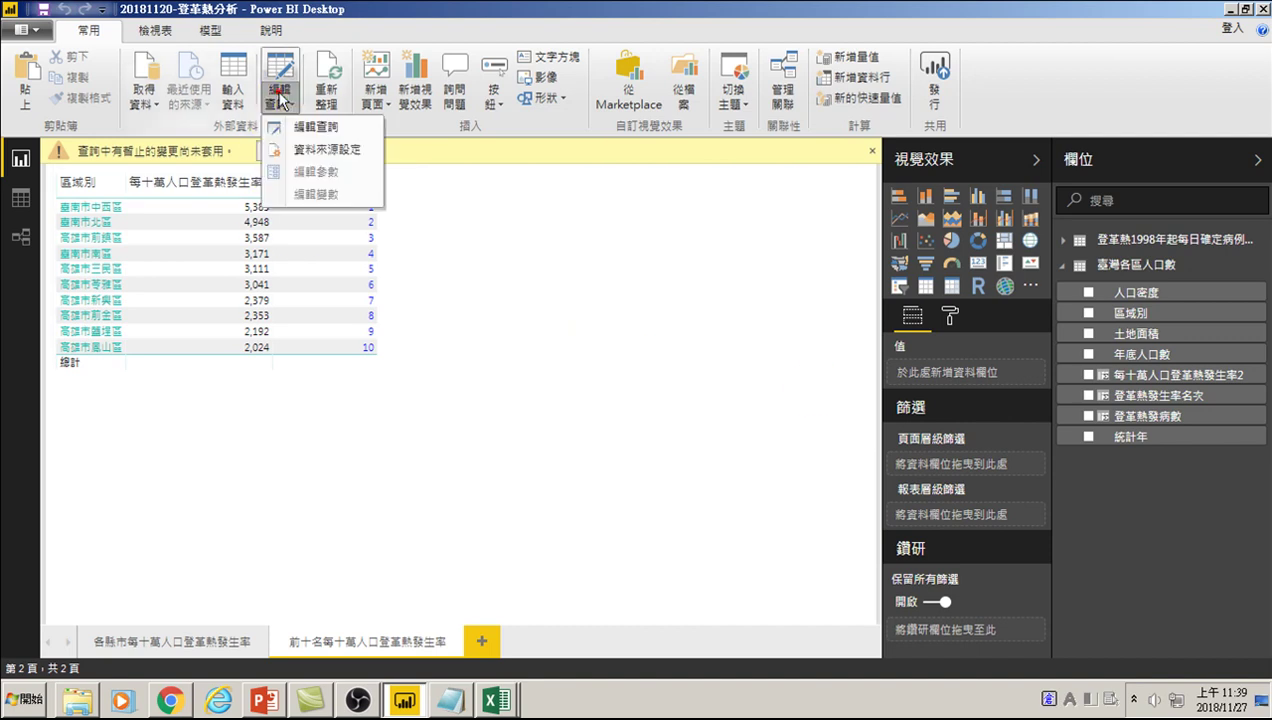
click(306, 125)
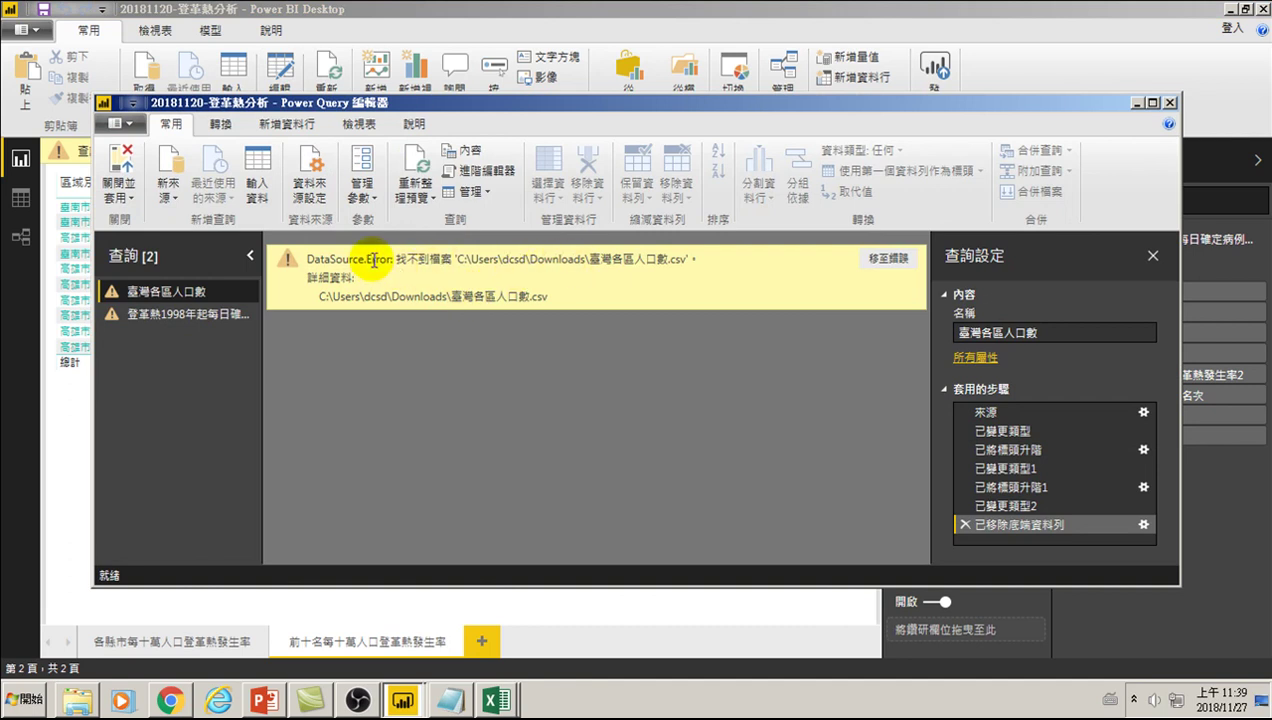
drag(306, 259, 466, 256)
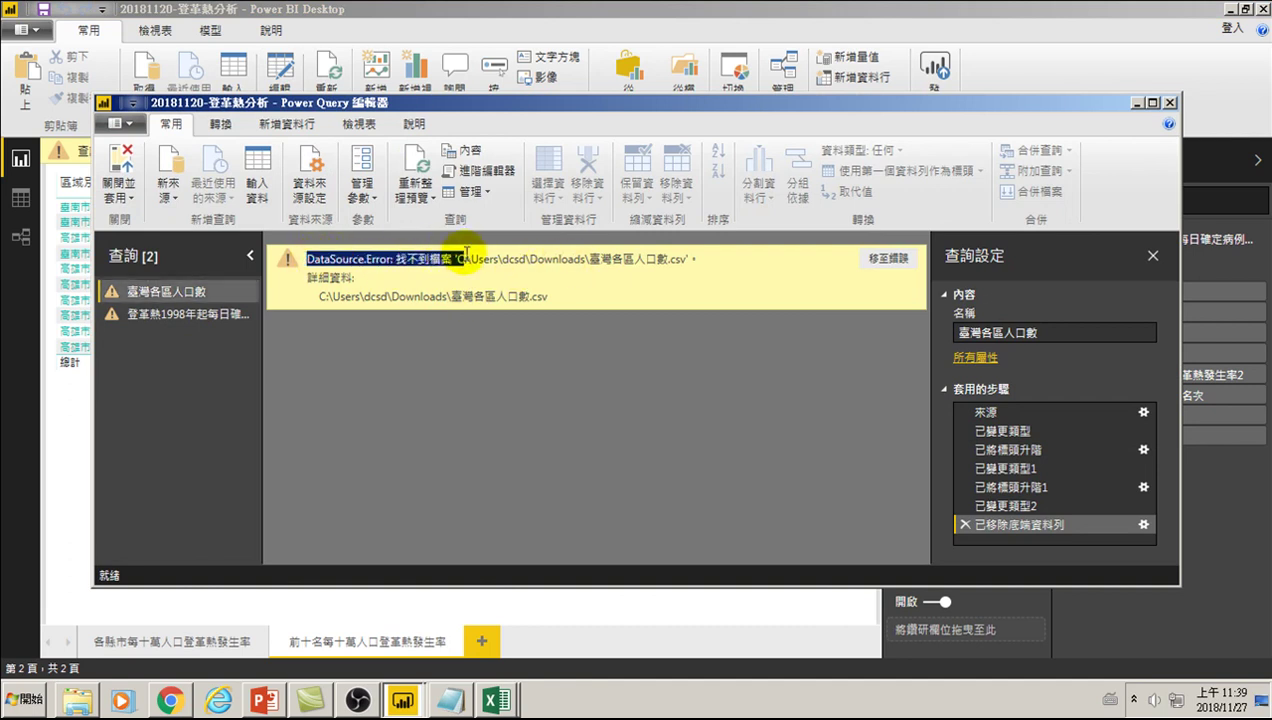
click(601, 259)
drag(601, 259, 688, 259)
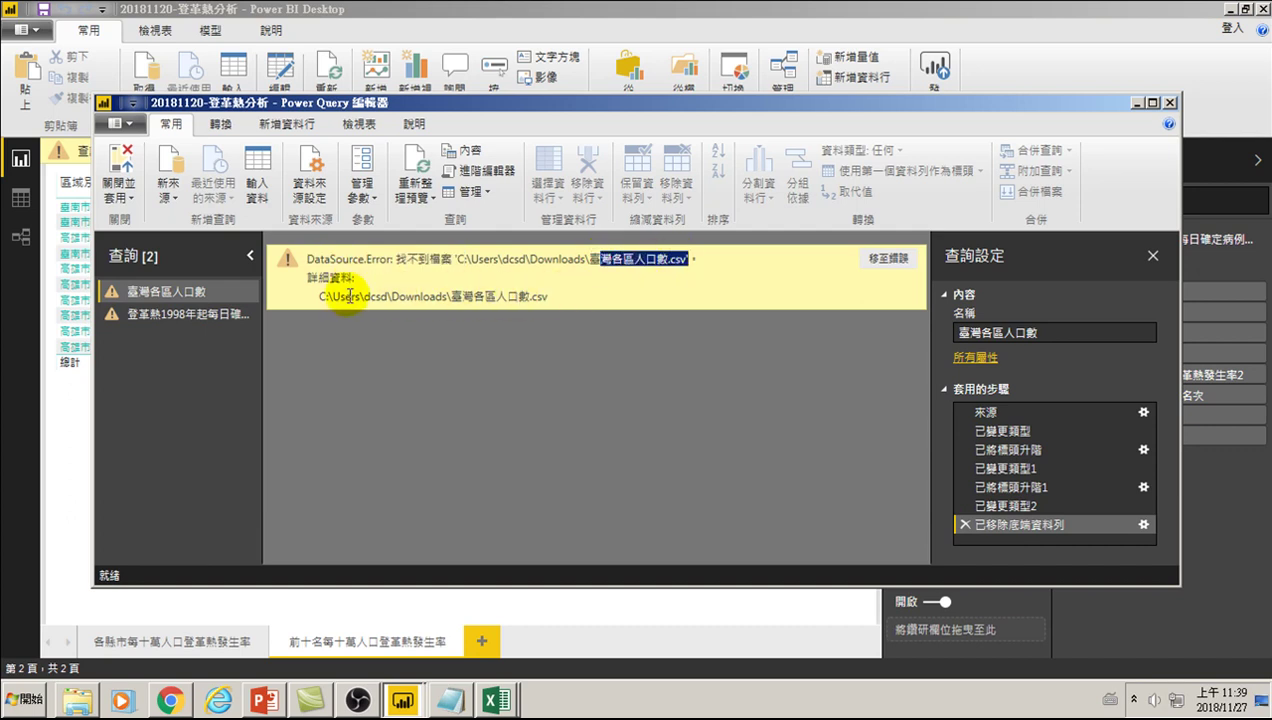
drag(329, 296, 400, 298)
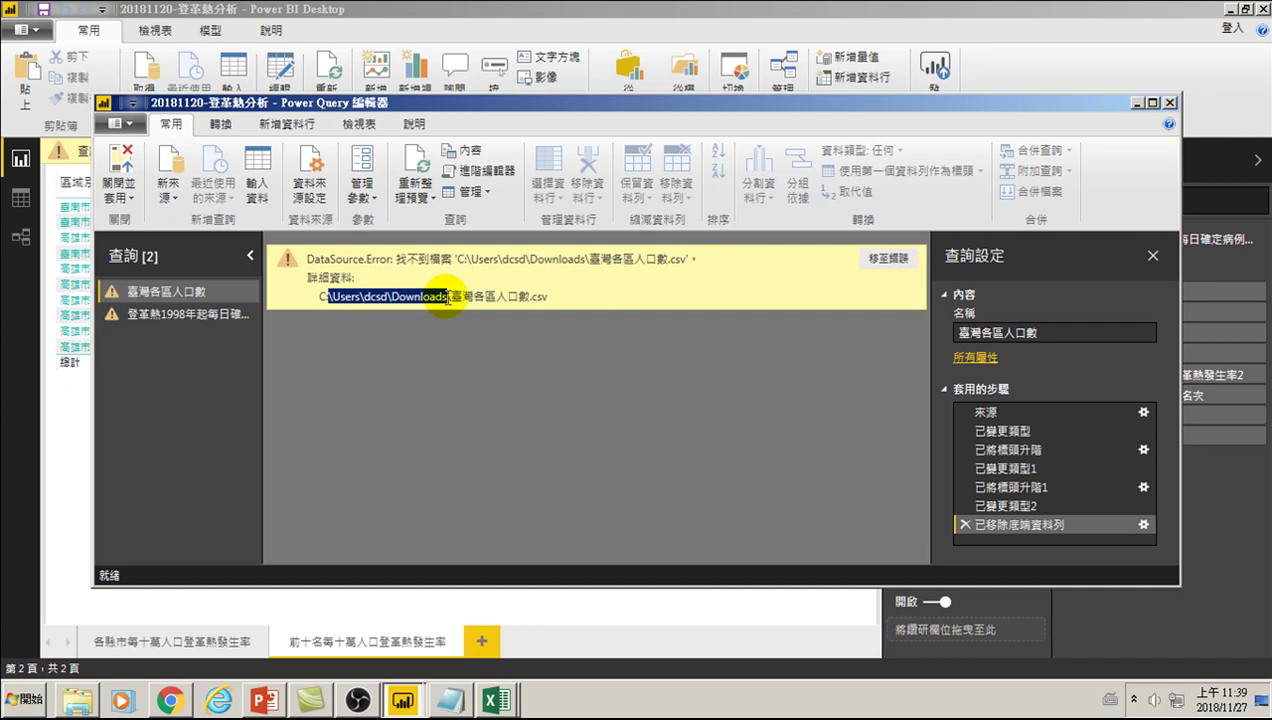
drag(447, 297, 549, 297)
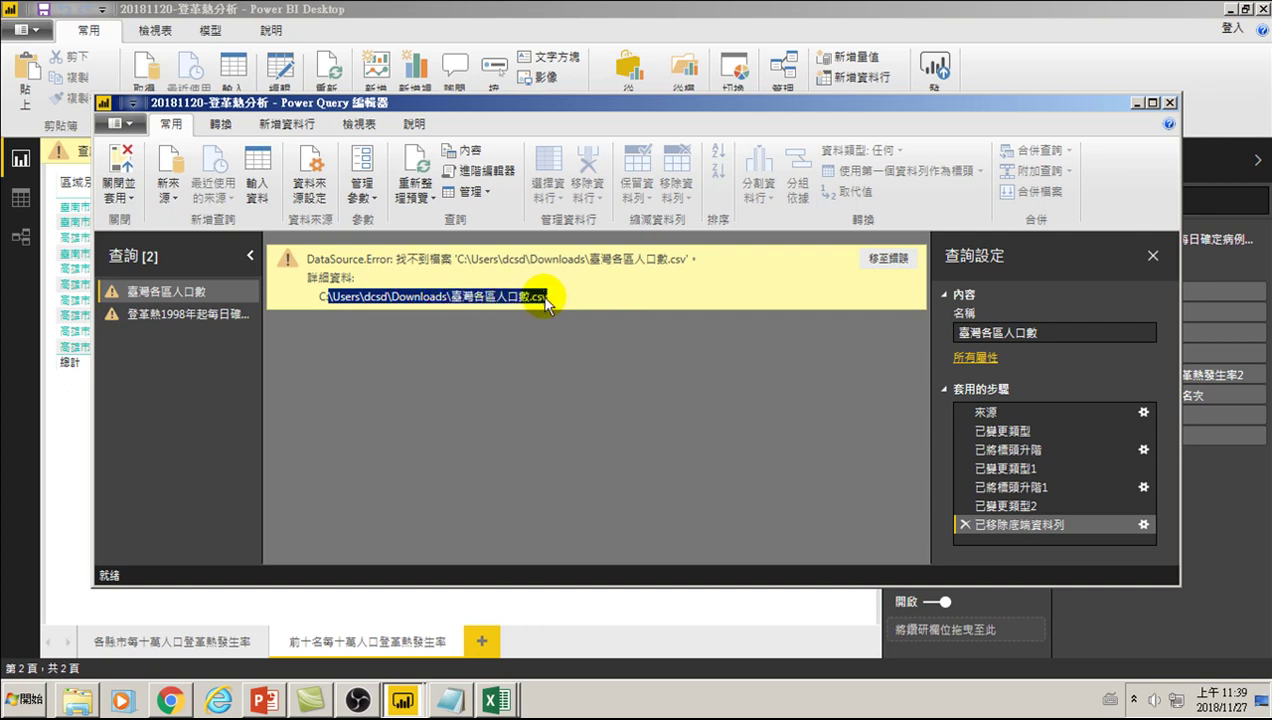
click(888, 259)
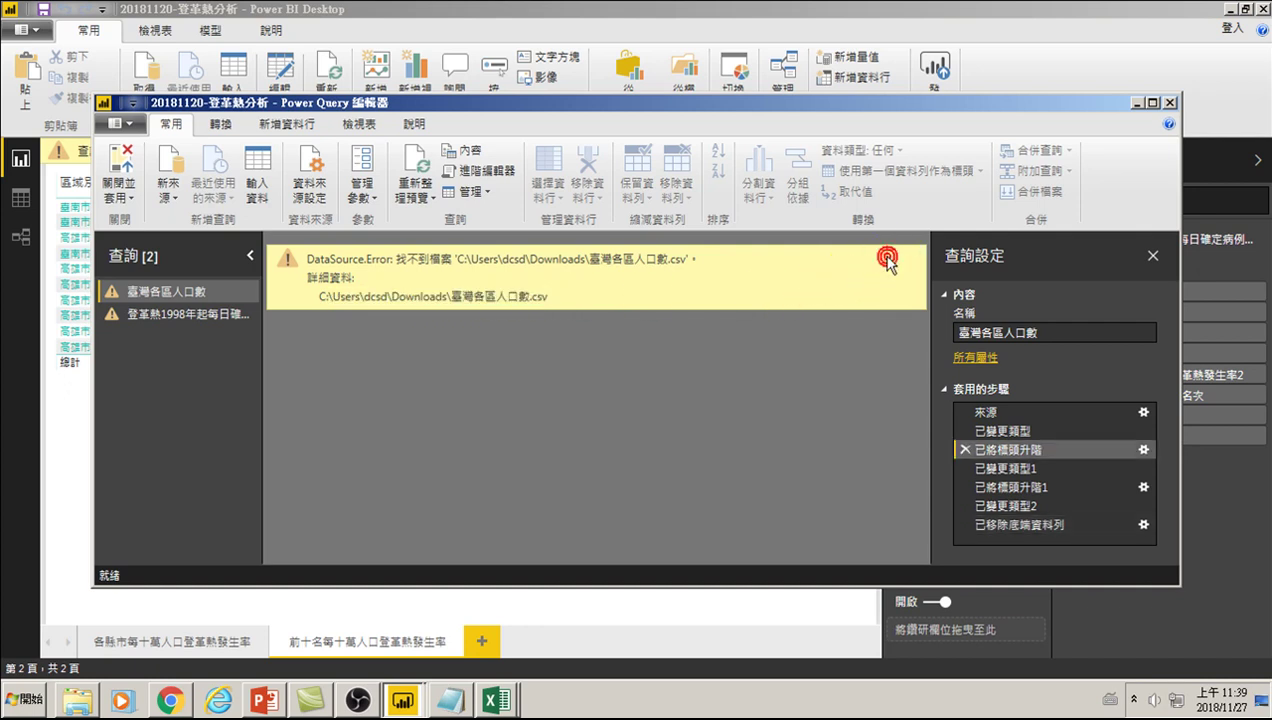
Trace the dengue query's Key=Record error to its step, then Close & Apply again.
click(172, 315)
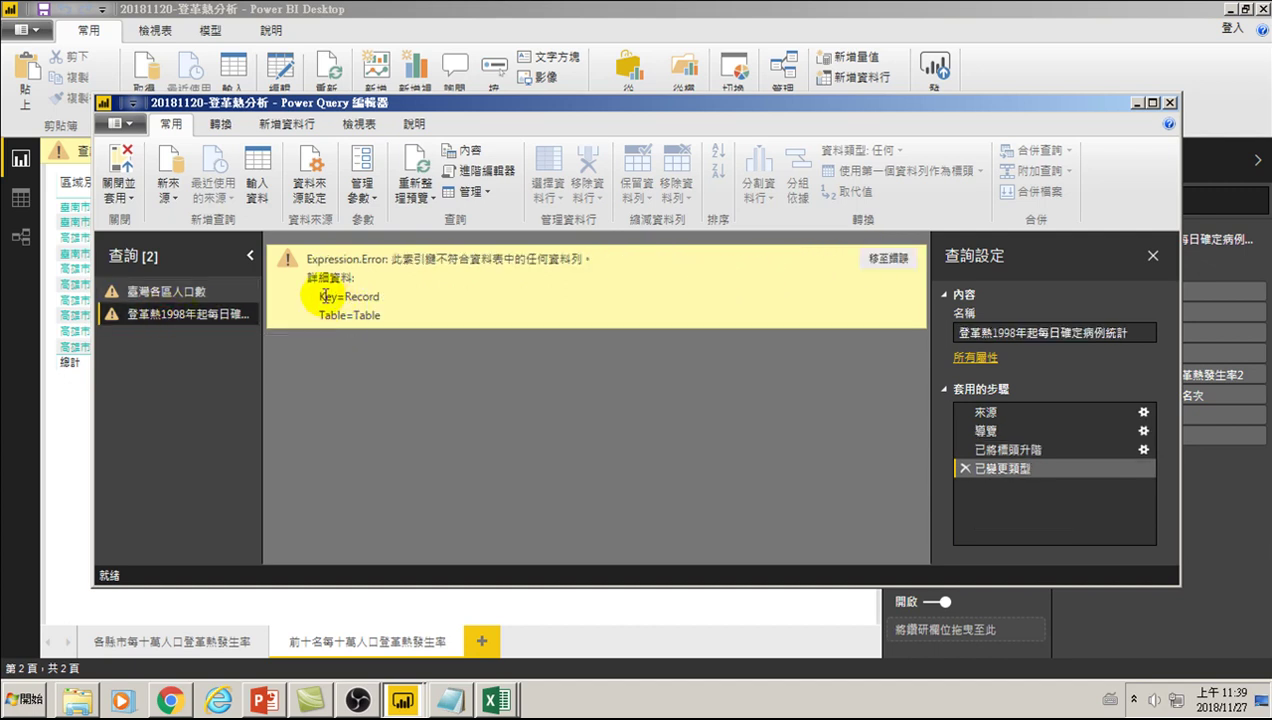
mouse_move(316, 296)
mouse_down()
mouse_move(380, 296)
mouse_move(381, 316)
mouse_up()
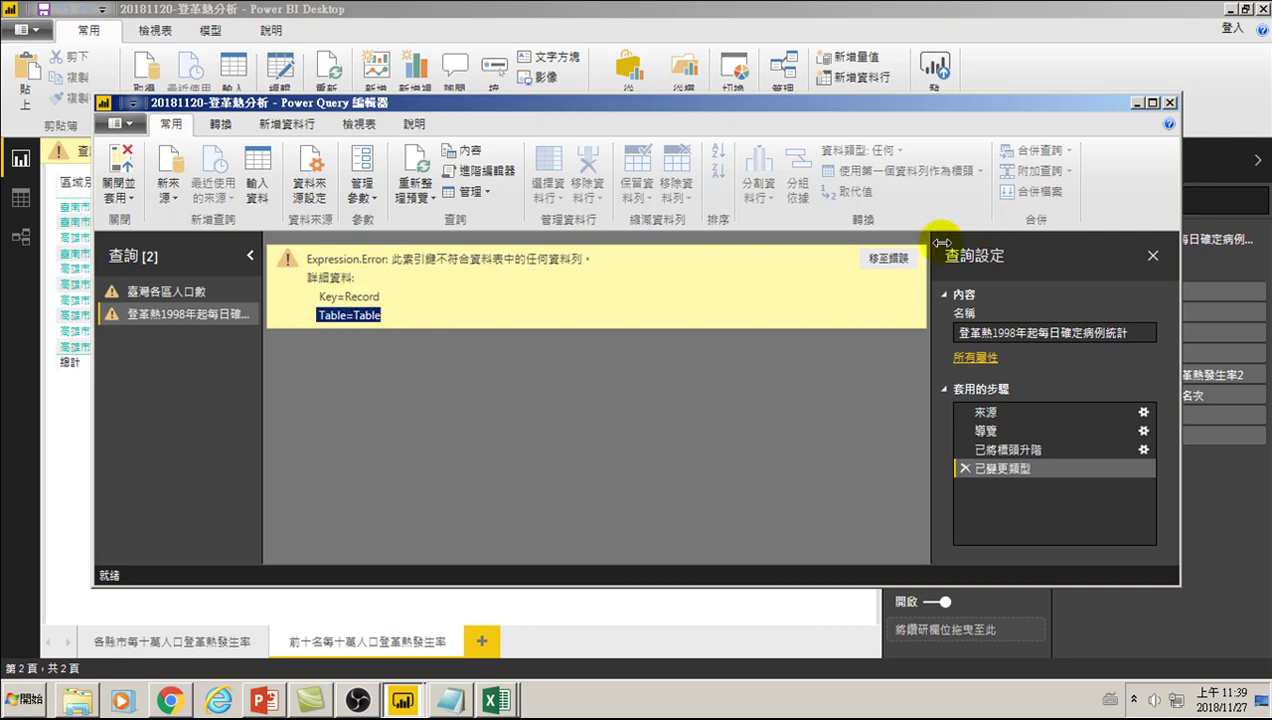
click(897, 258)
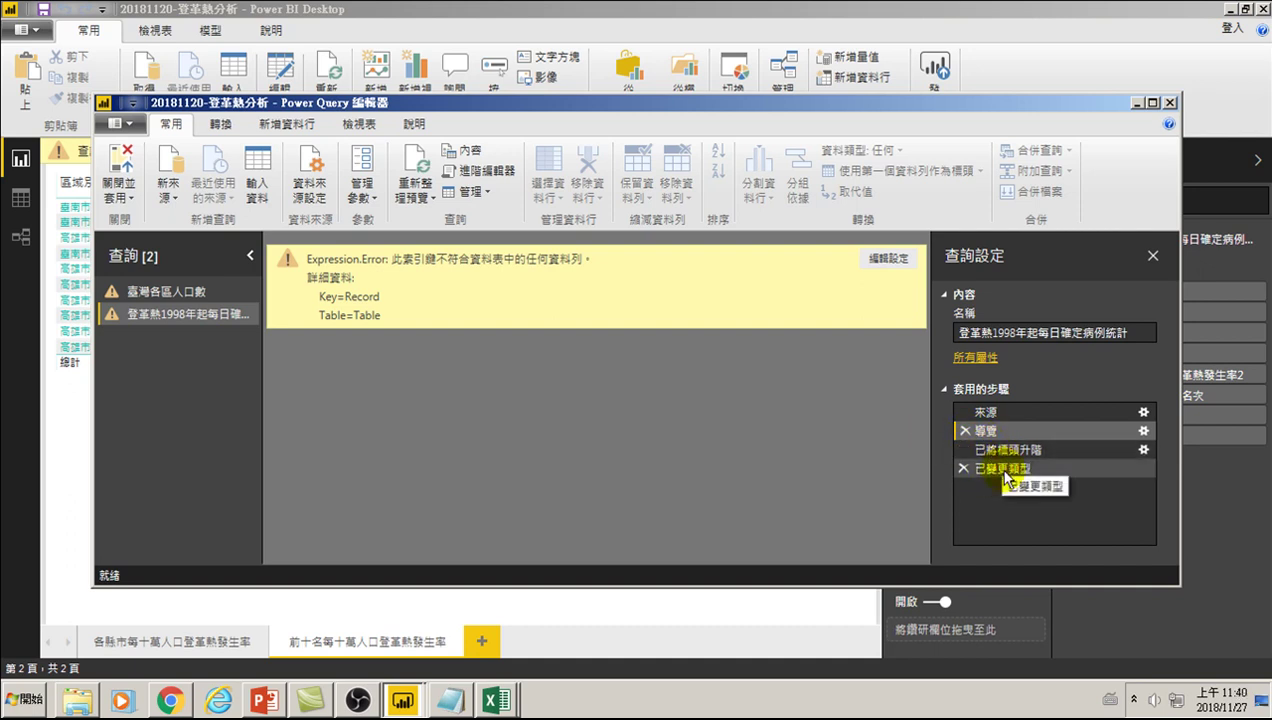
click(1006, 470)
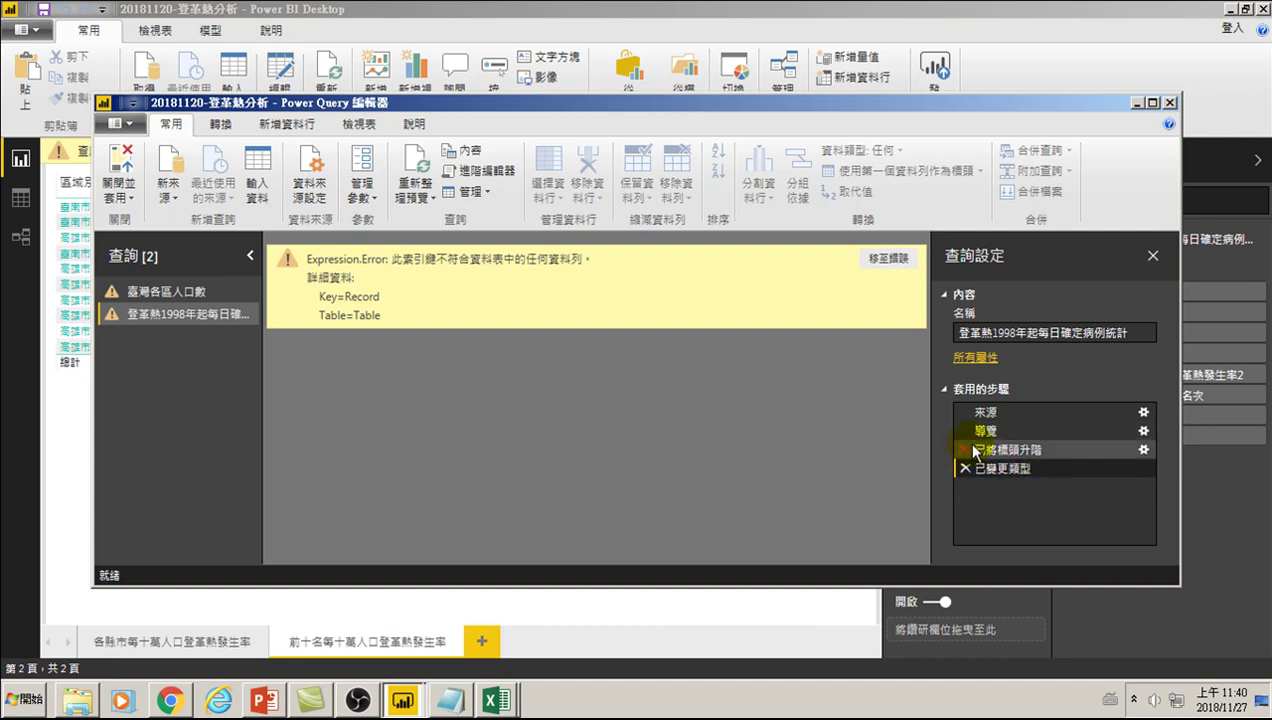
click(160, 293)
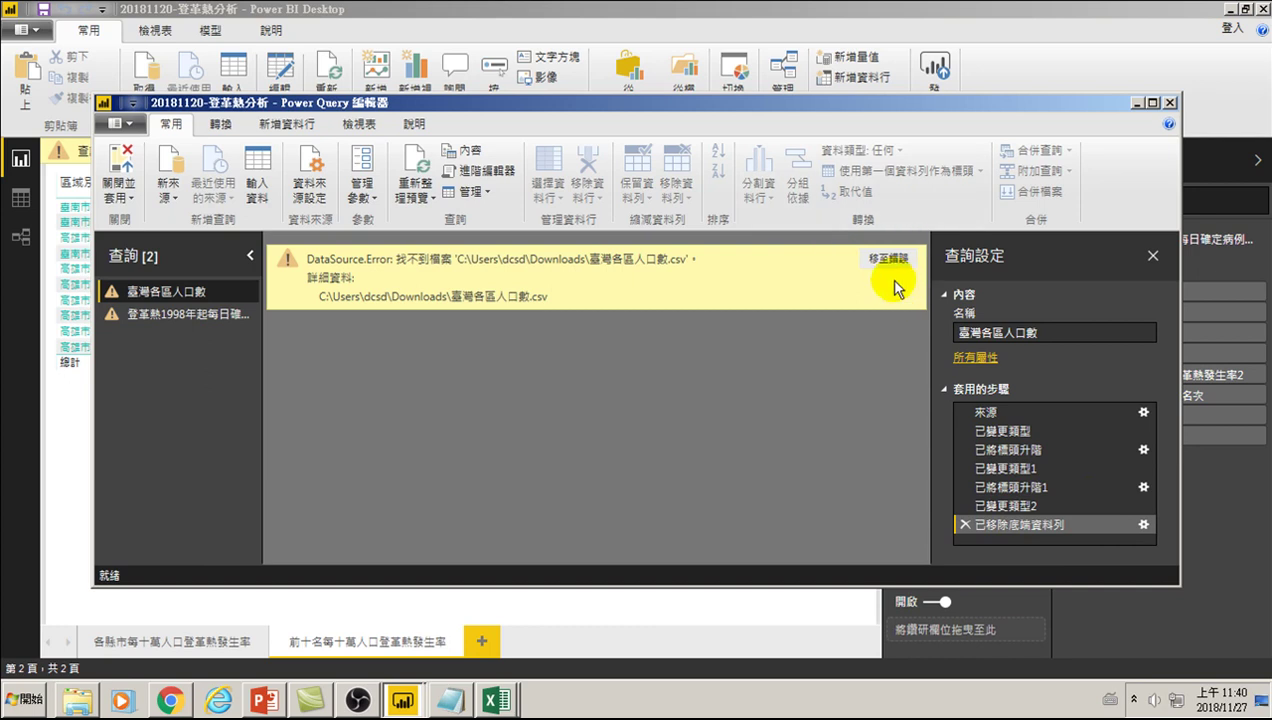
click(121, 160)
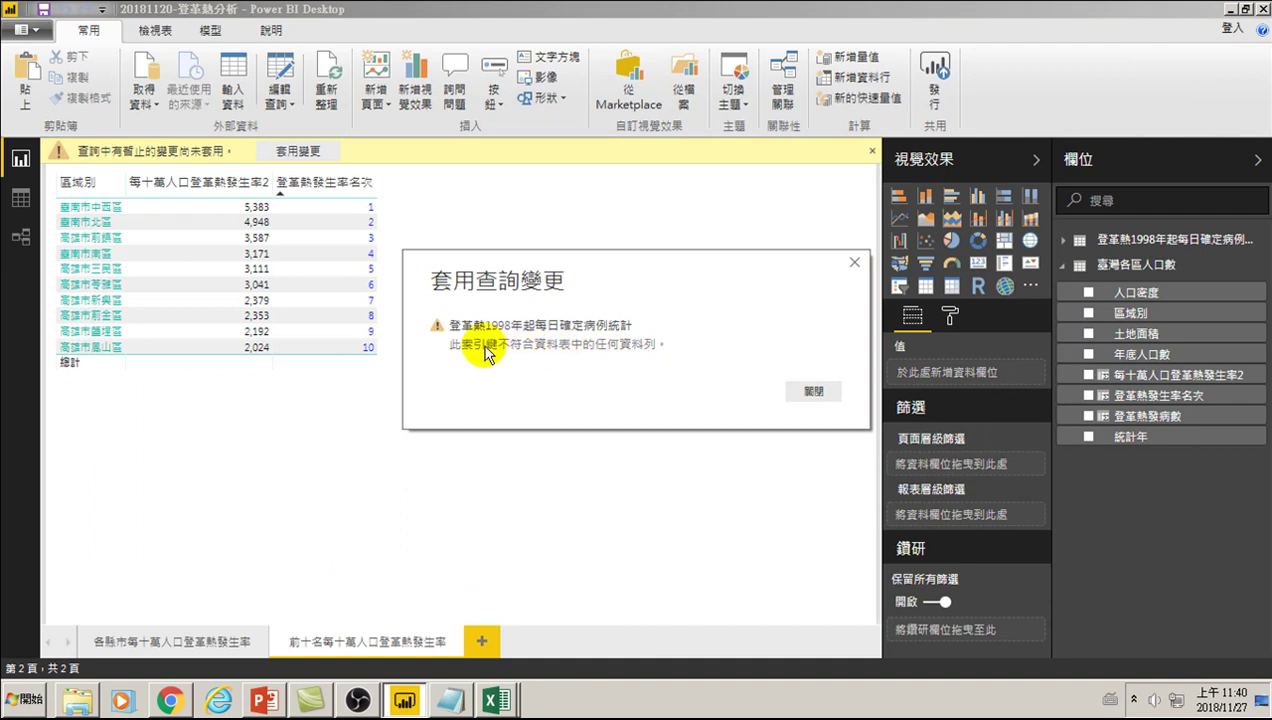
Leave the Downloads folder and bring Power BI Desktop back to the front.
click(74, 701)
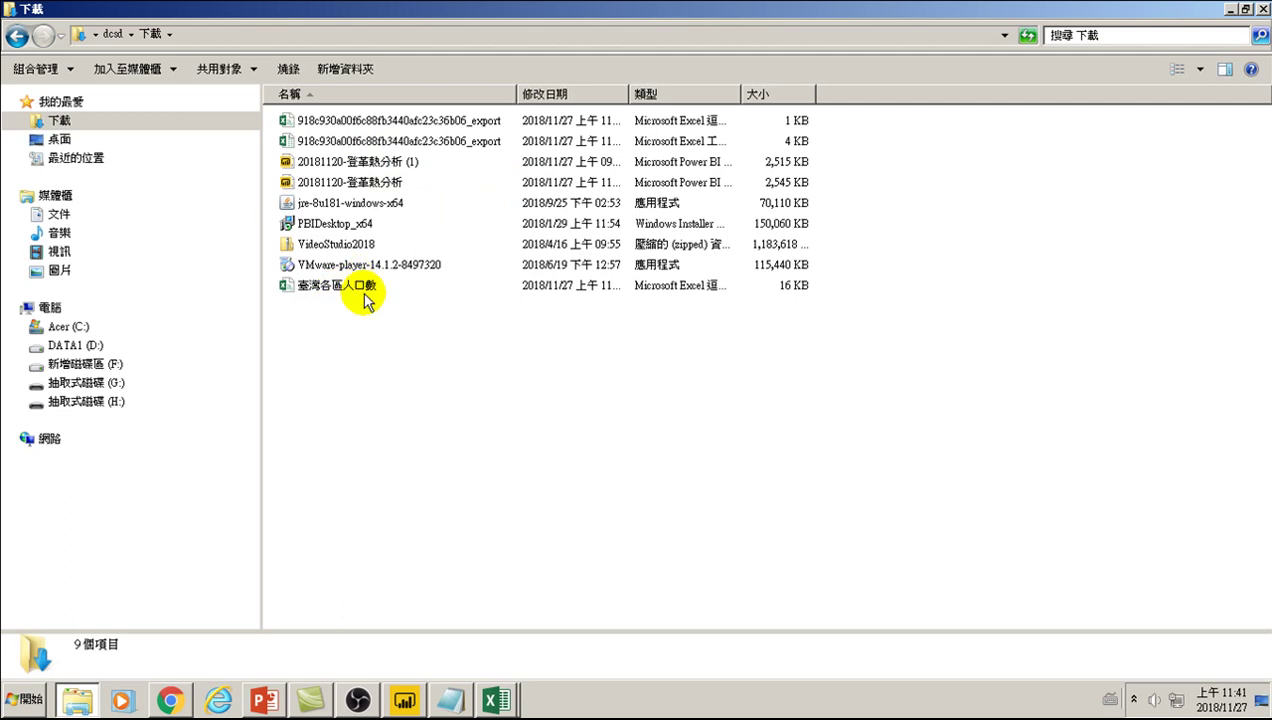
click(499, 703)
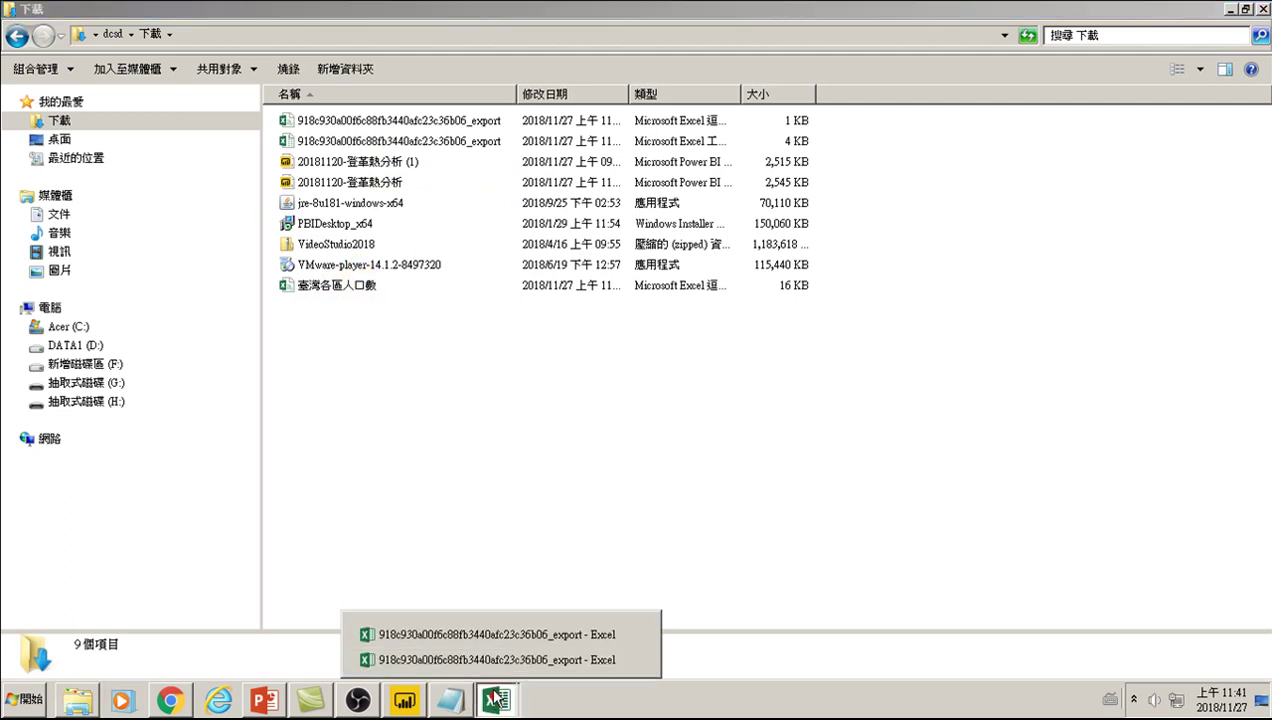
click(409, 688)
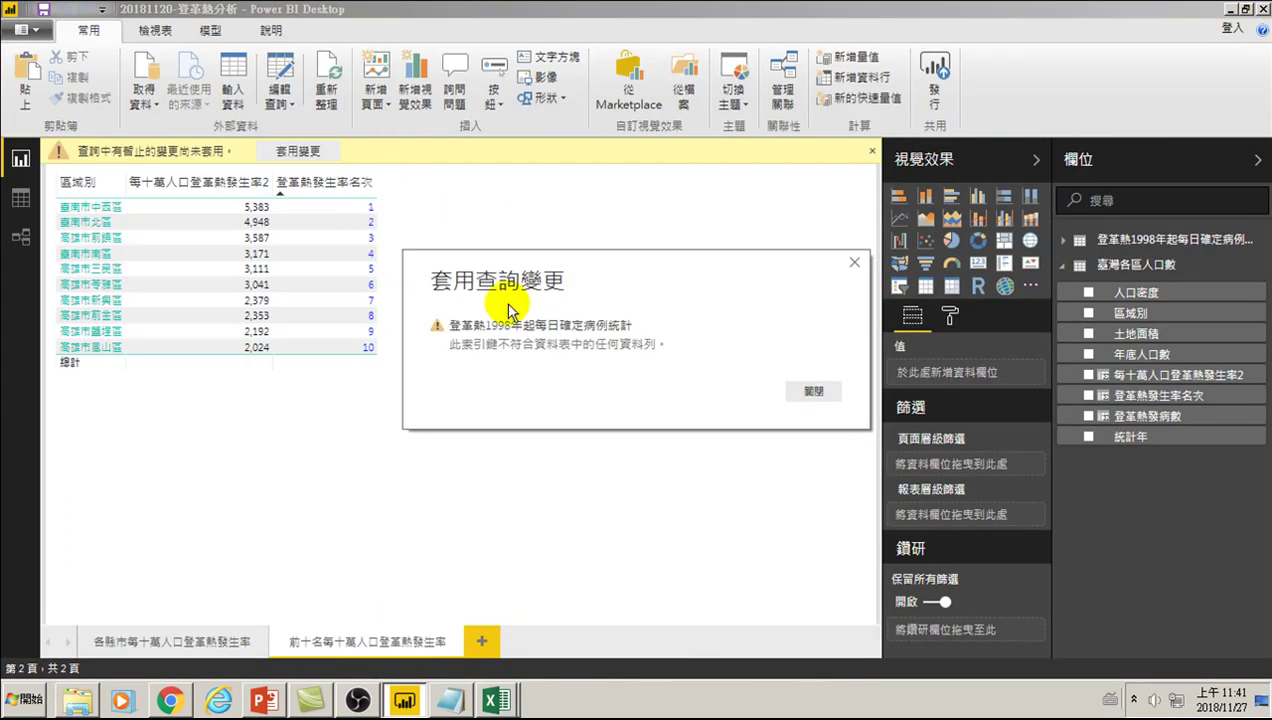
Dismiss the apply error and review the two sources in Data source settings.
click(810, 390)
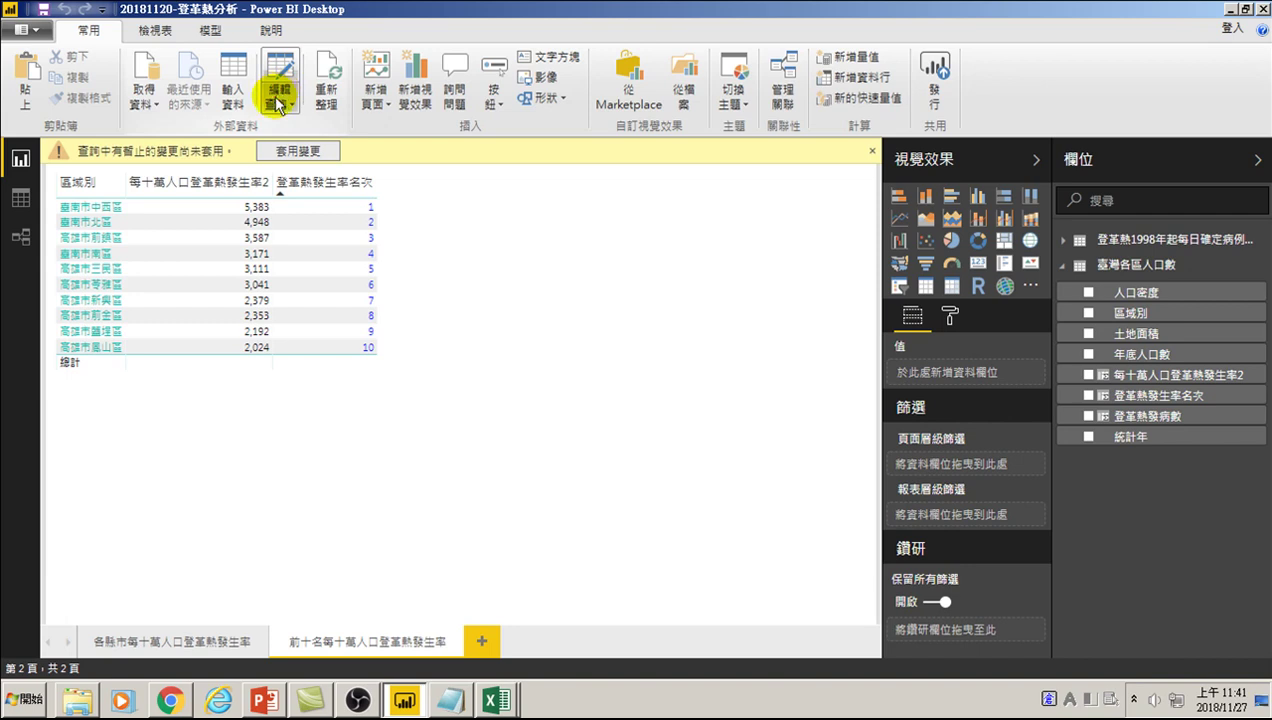
click(279, 105)
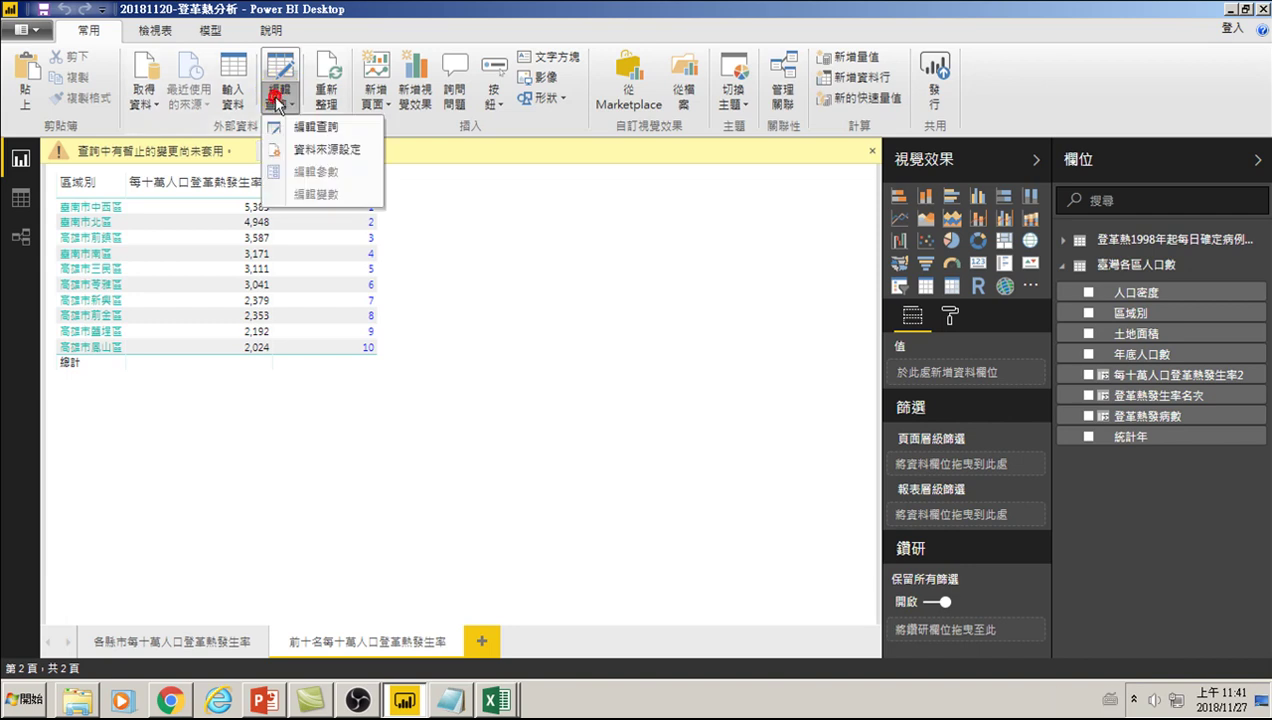
click(305, 150)
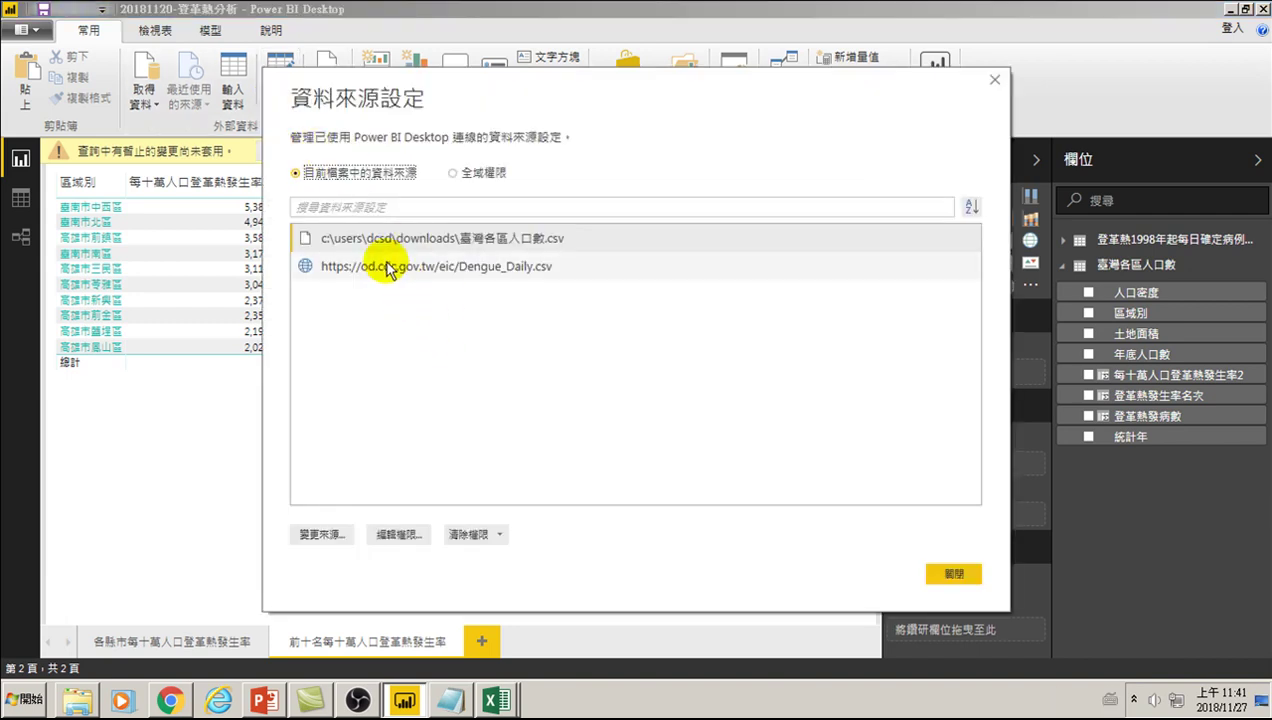
click(954, 573)
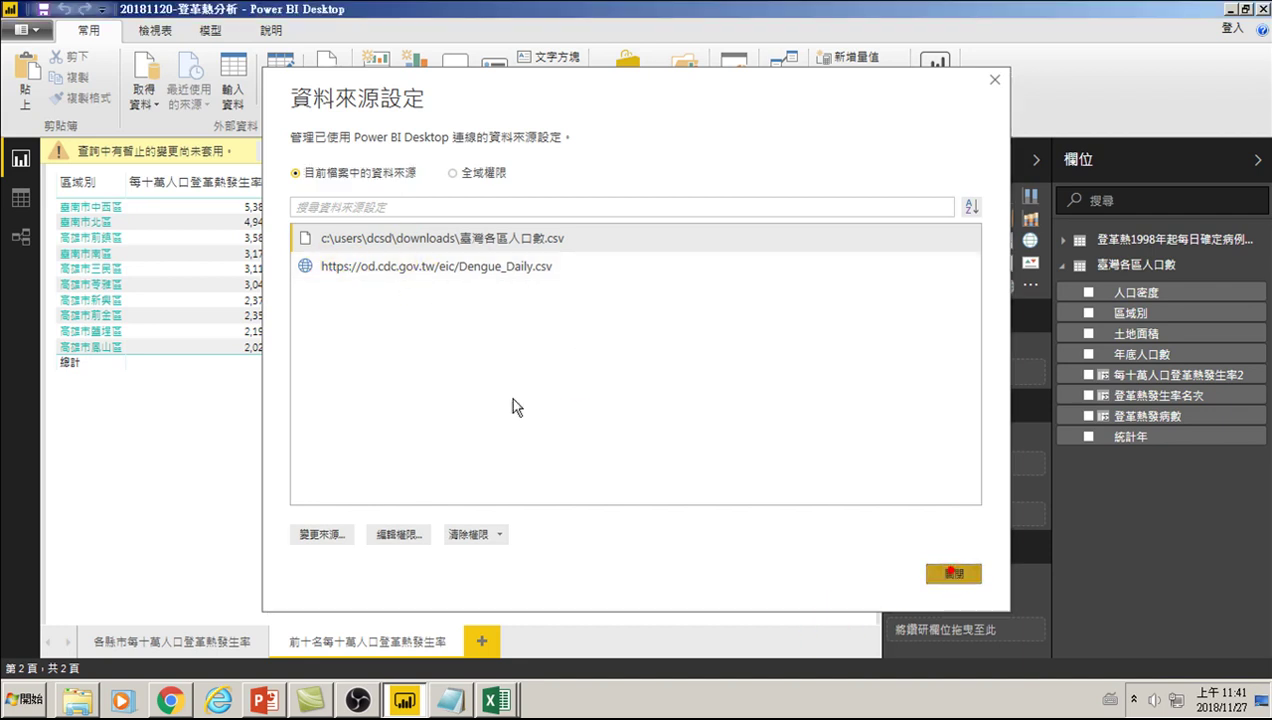
Reopen the 編輯查詢 dropdown menu.
click(279, 95)
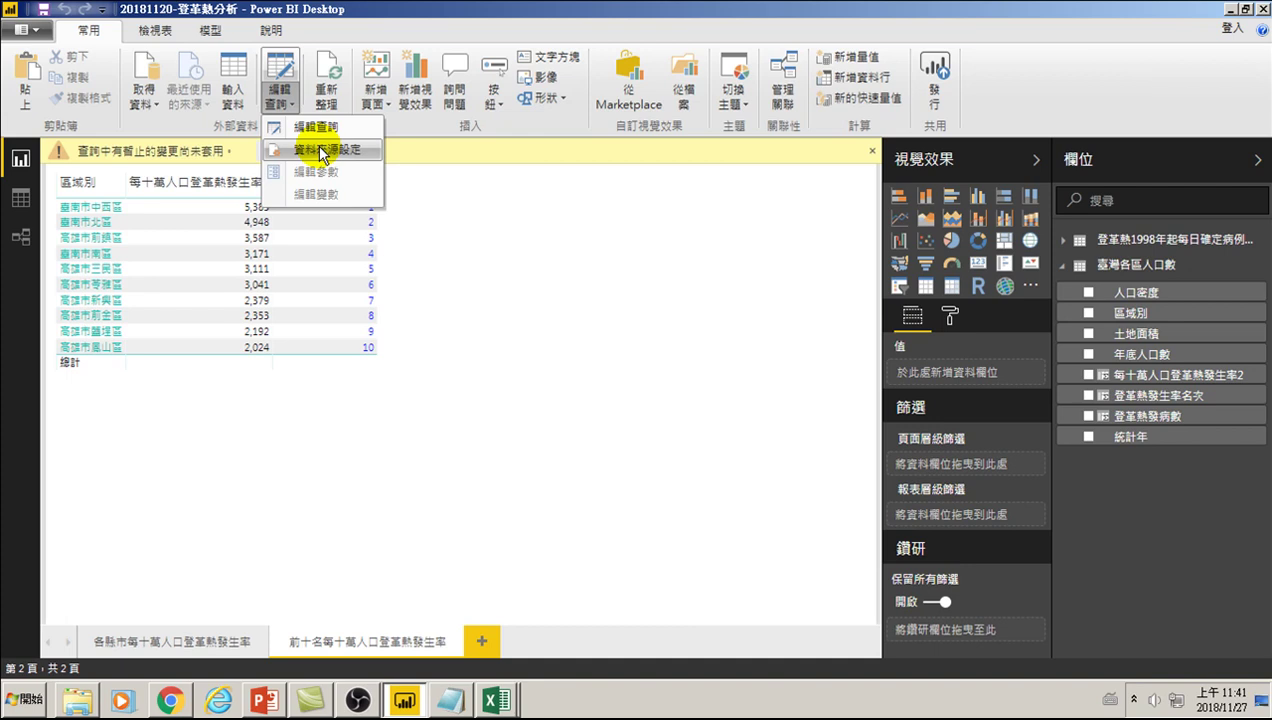
click(478, 262)
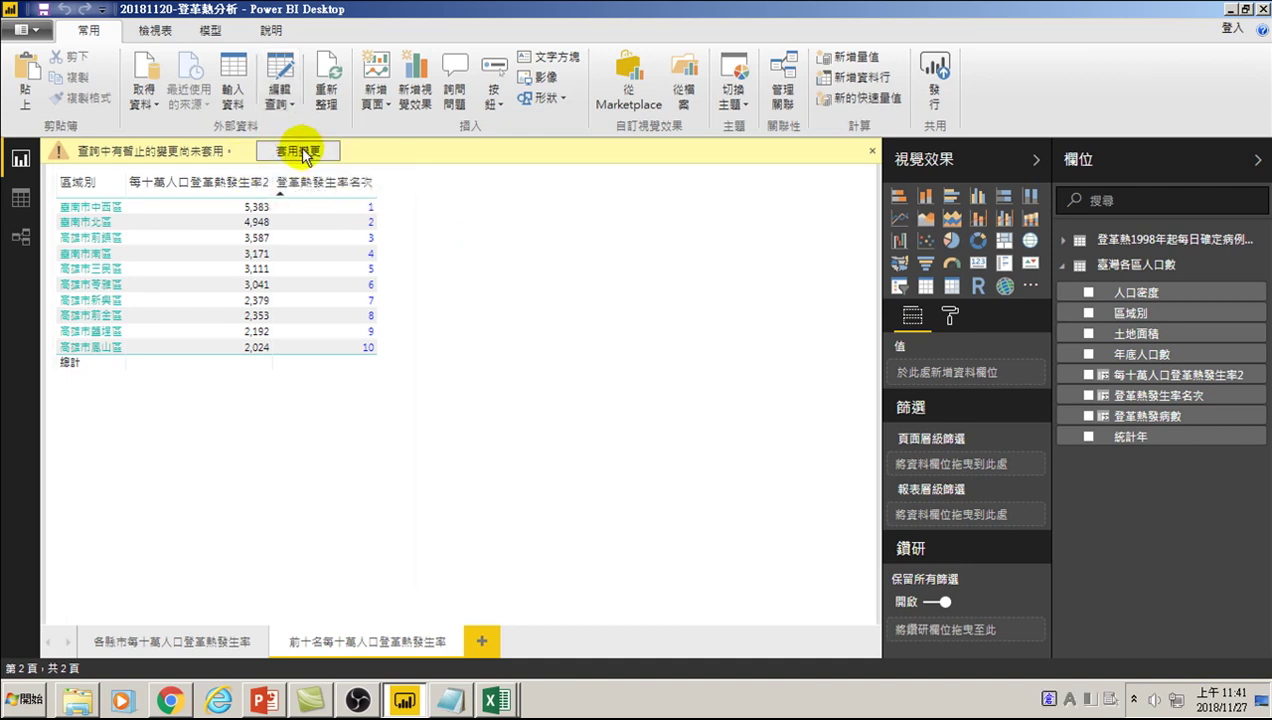
click(279, 100)
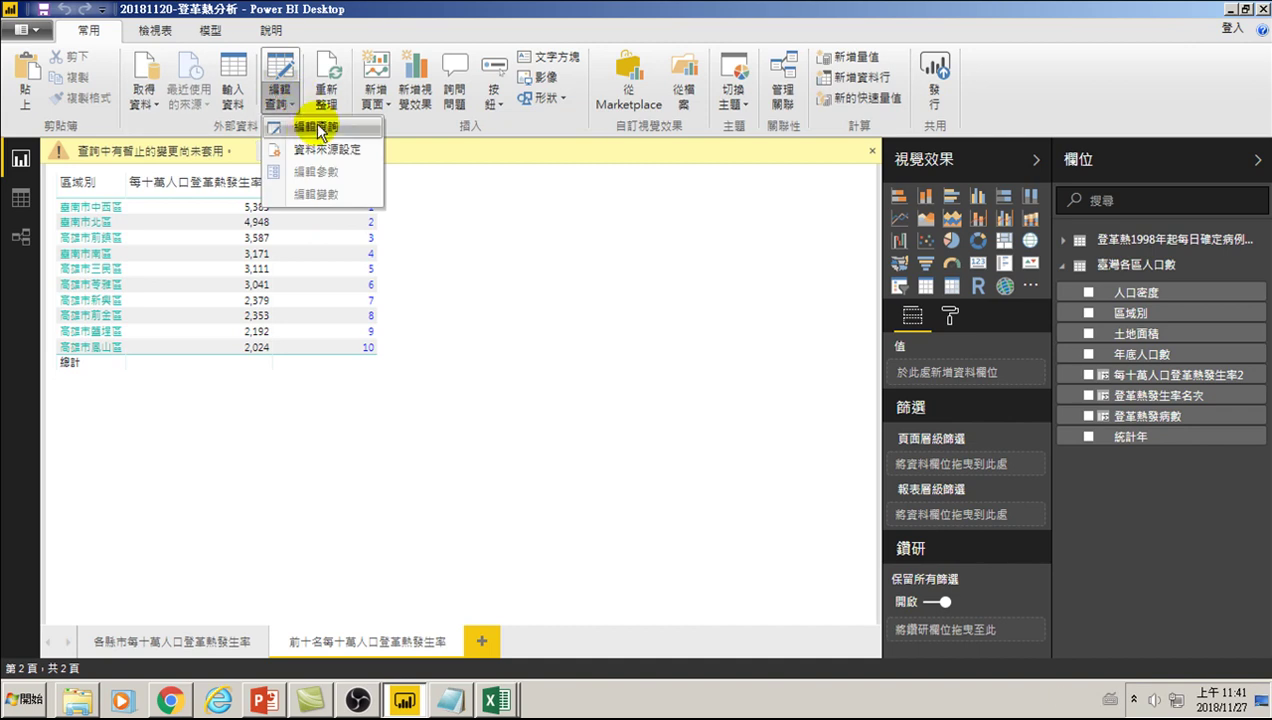
Read the errors on the dengue daily and 臺灣各區人口數 queries, then close Power Query.
click(318, 128)
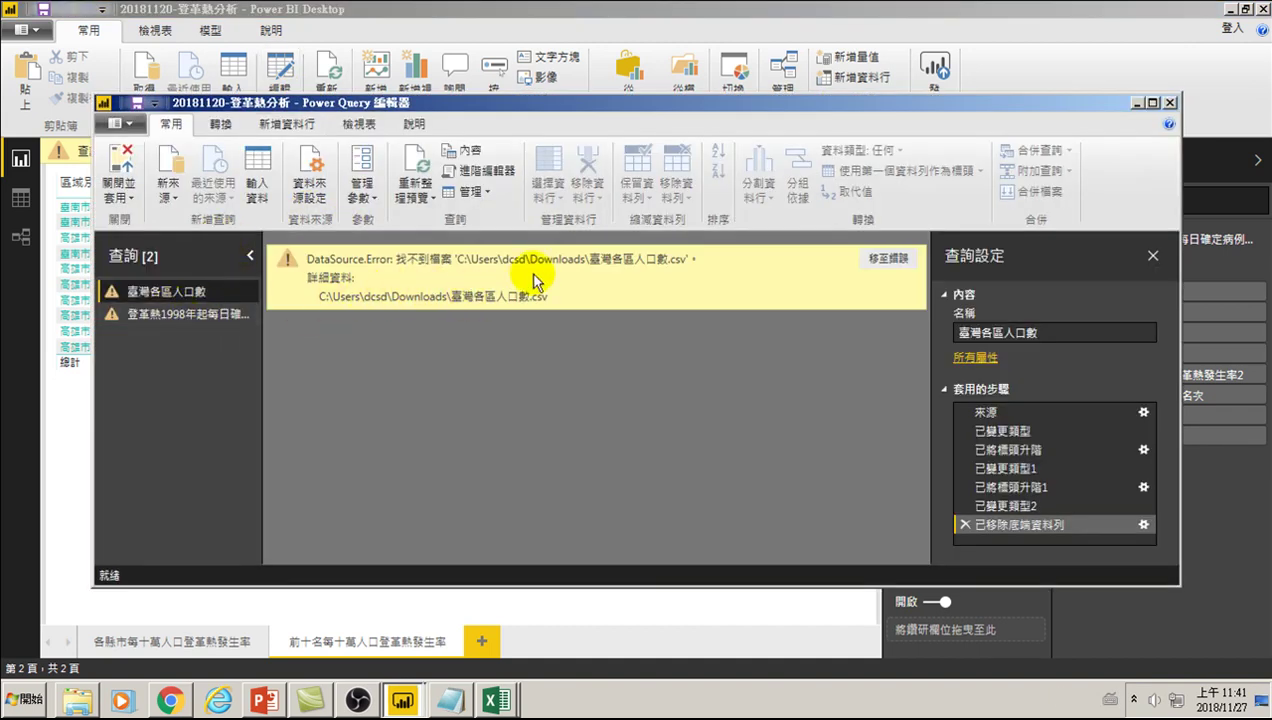
click(203, 318)
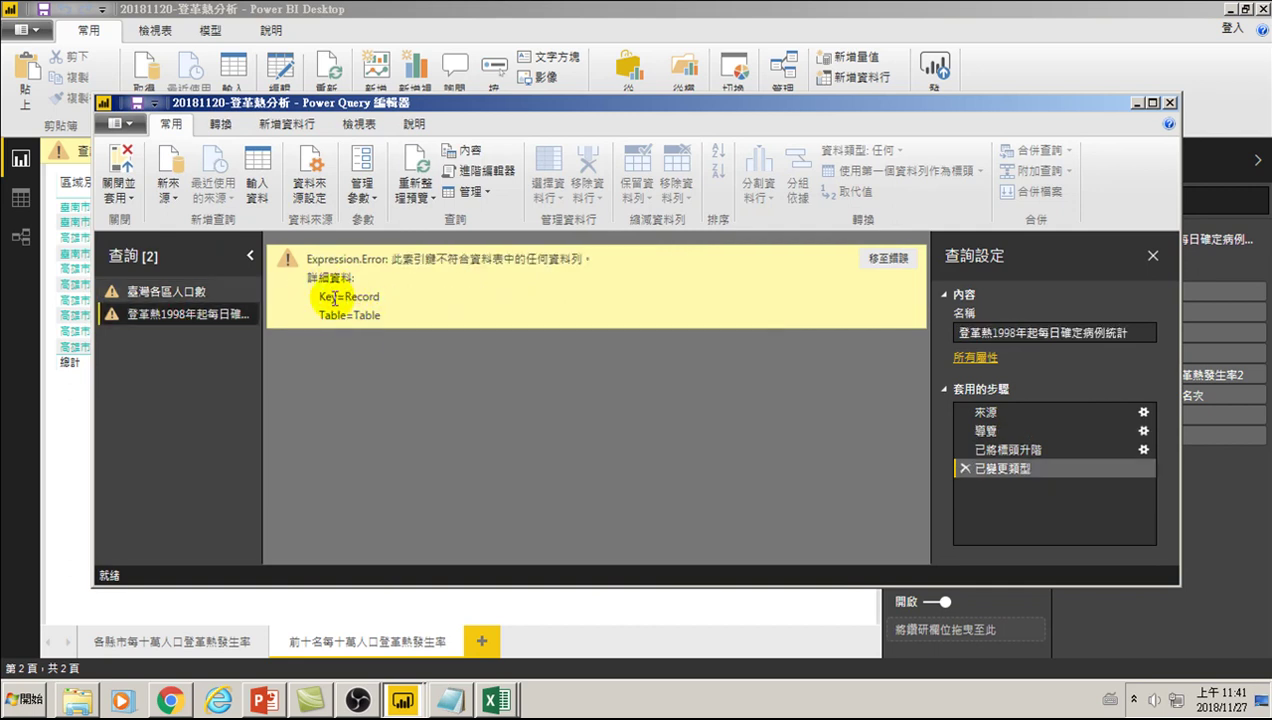
click(168, 292)
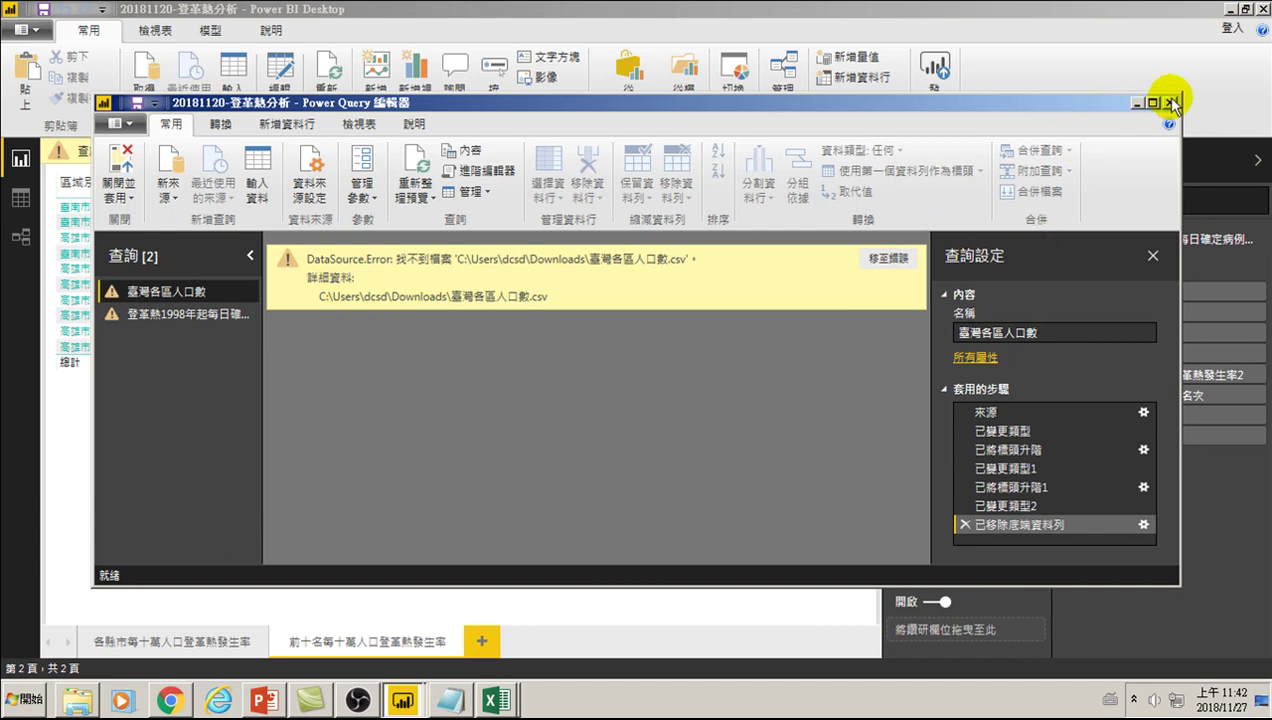
click(1172, 103)
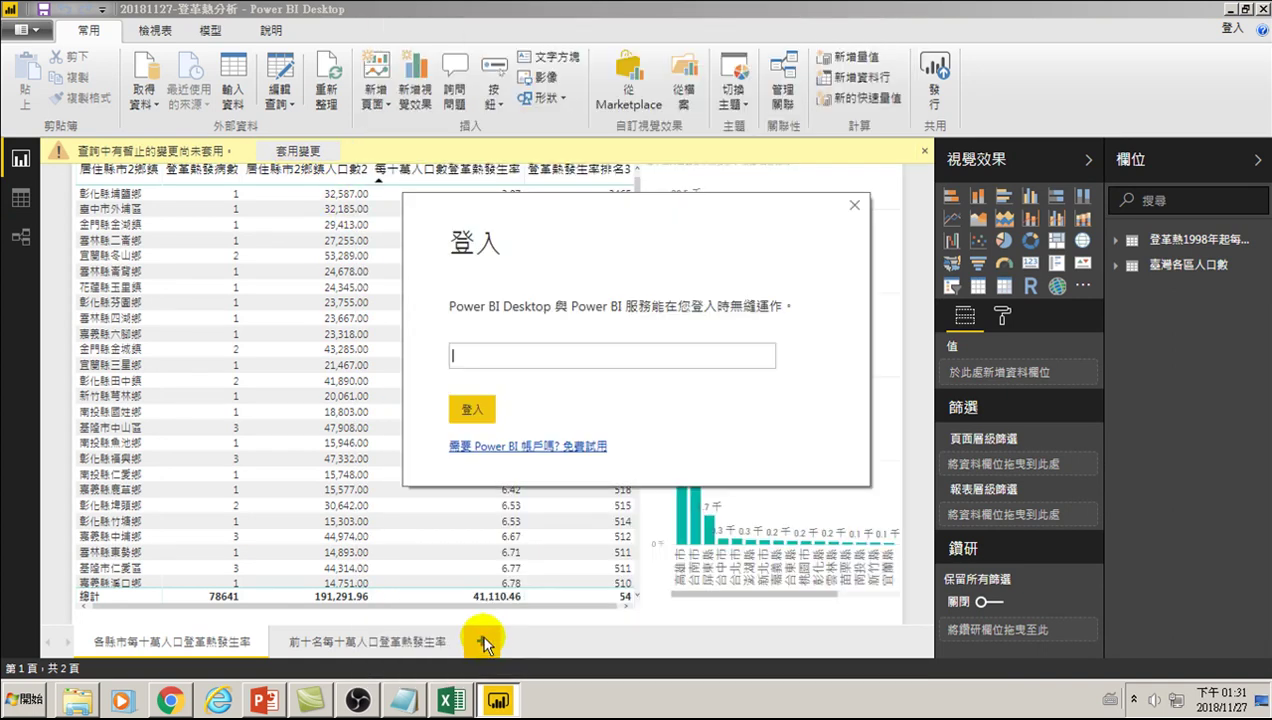
Dismiss the sign-in prompt, add page 第1頁, and browse the dengue table's fields.
click(854, 205)
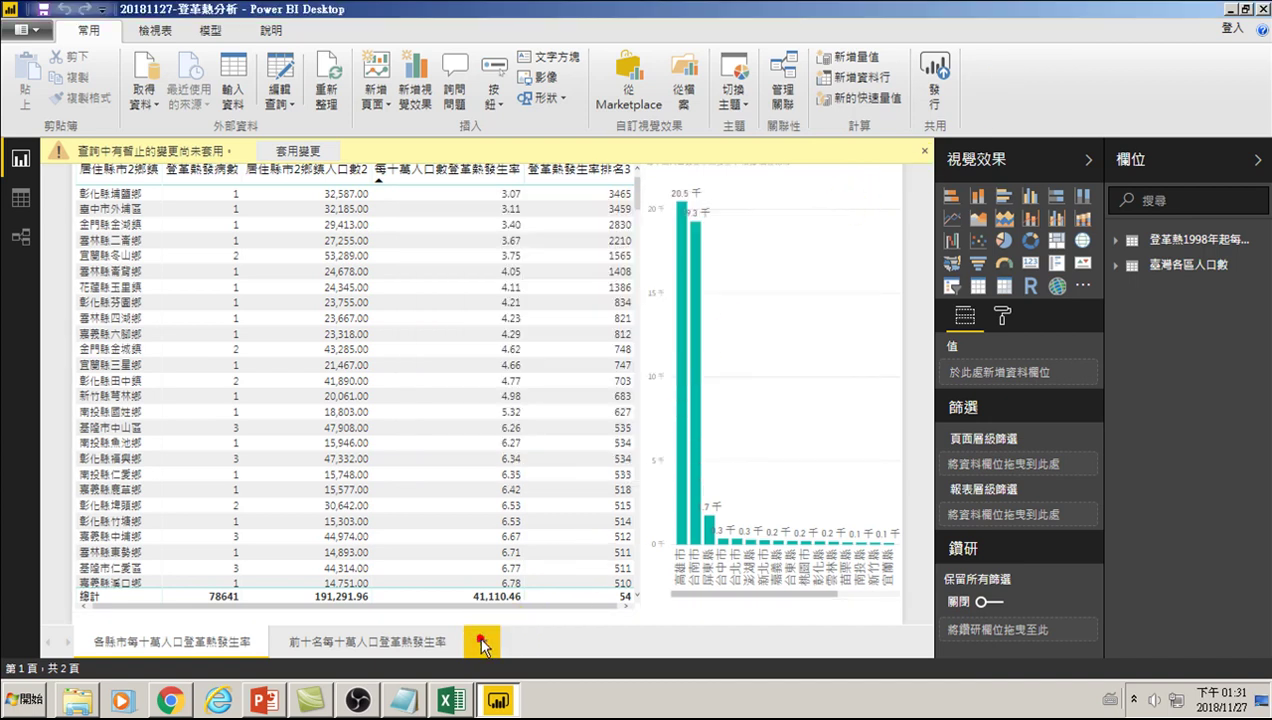
click(482, 641)
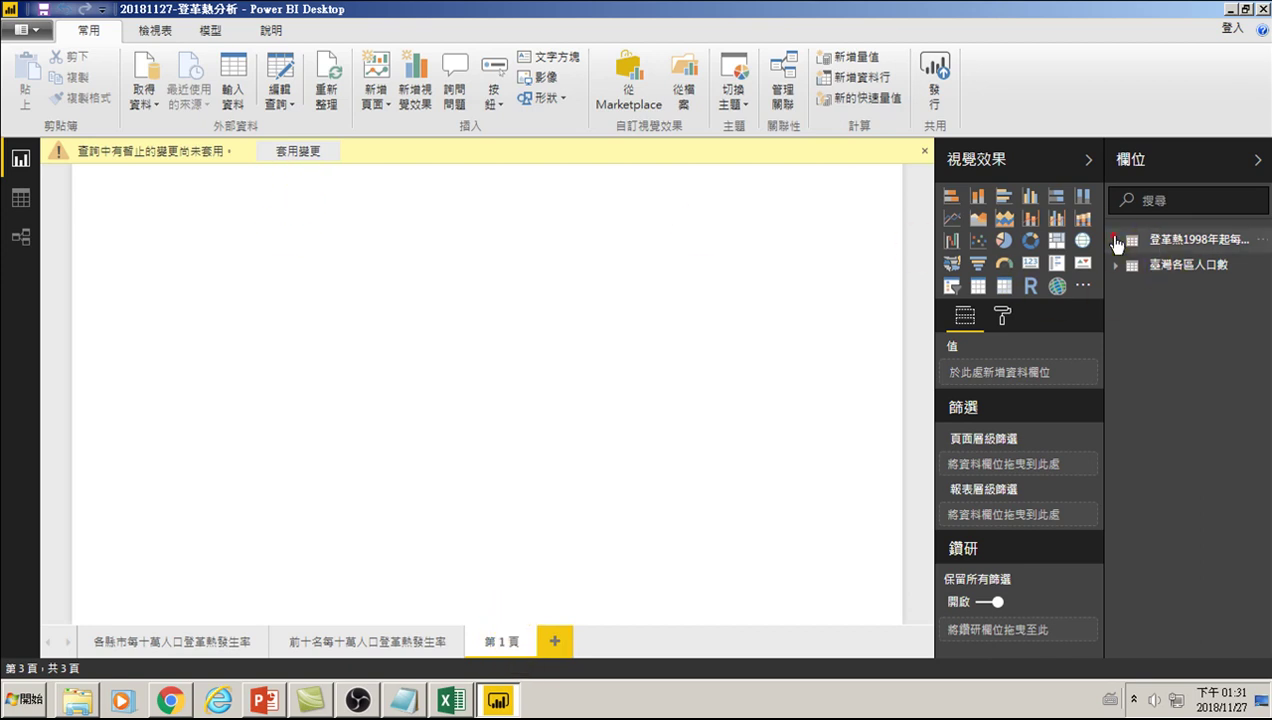
click(1115, 241)
scroll(1176, 440, down, 5)
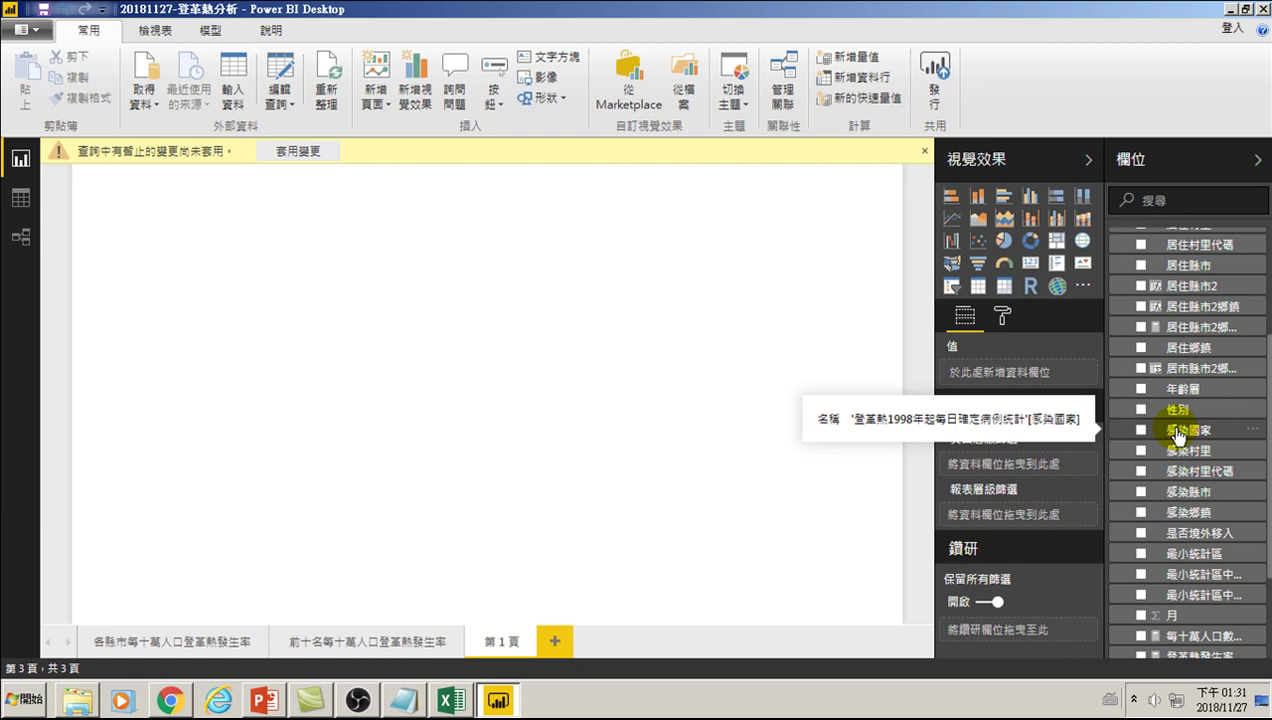
scroll(1178, 436, down, 3)
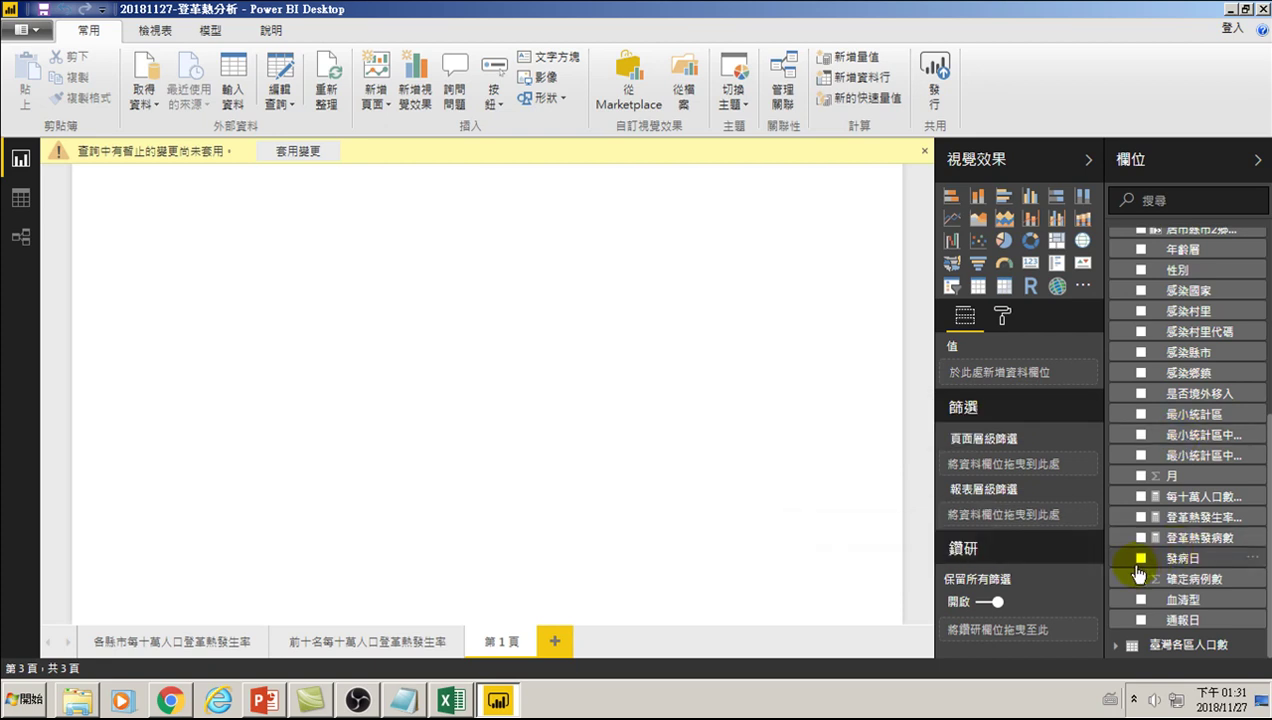
scroll(1155, 520, up, 5)
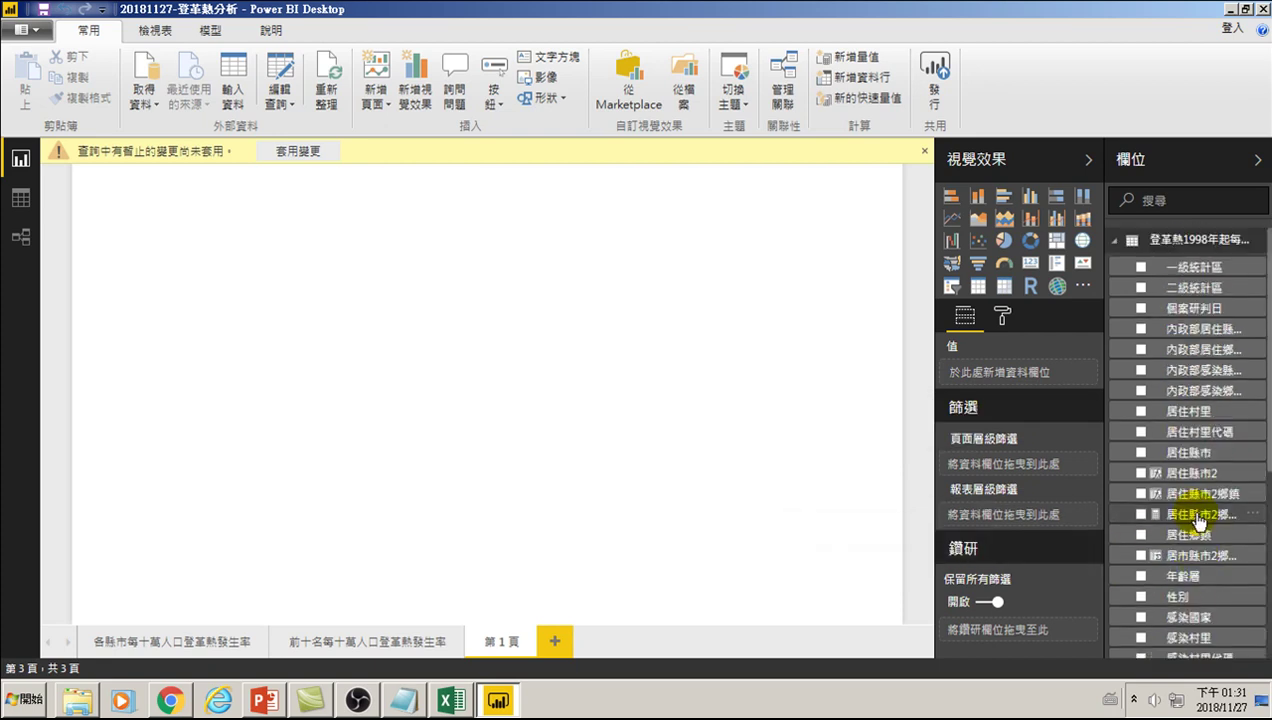
scroll(1195, 495, down, 3)
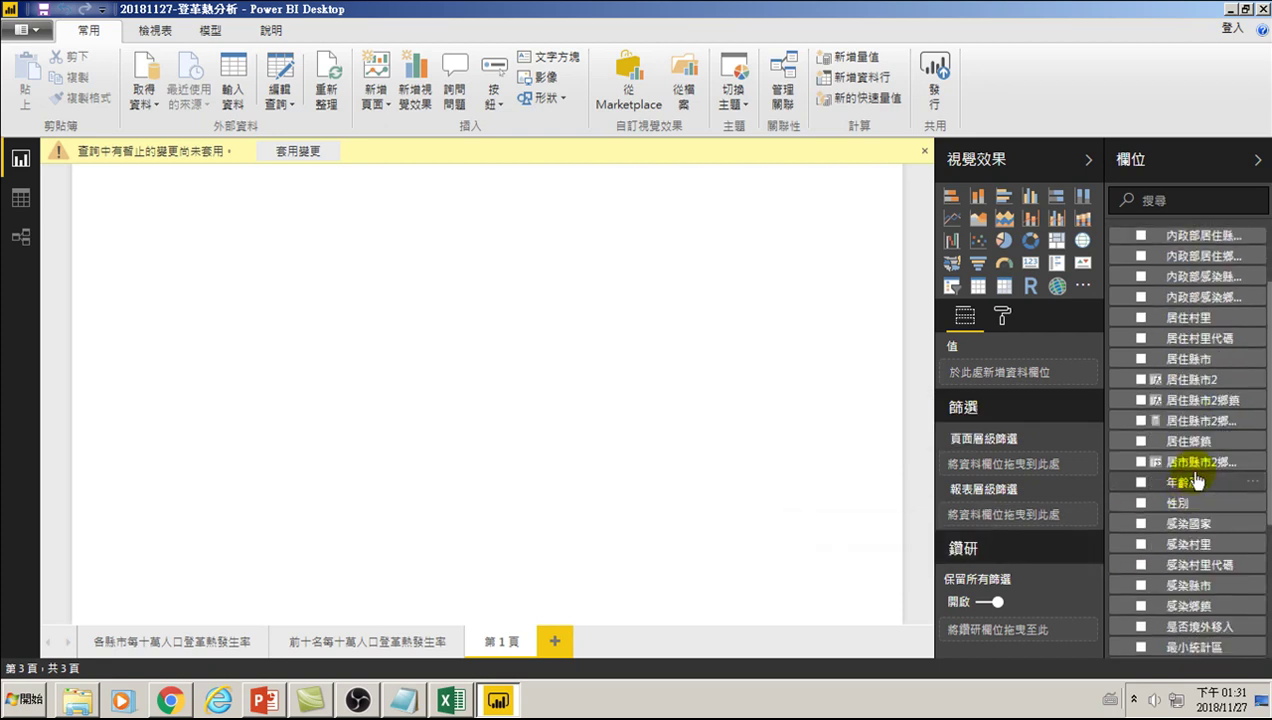
scroll(1197, 482, down, 2)
scroll(1197, 482, down, 2)
scroll(1197, 482, down, 1)
scroll(1197, 482, down, 2)
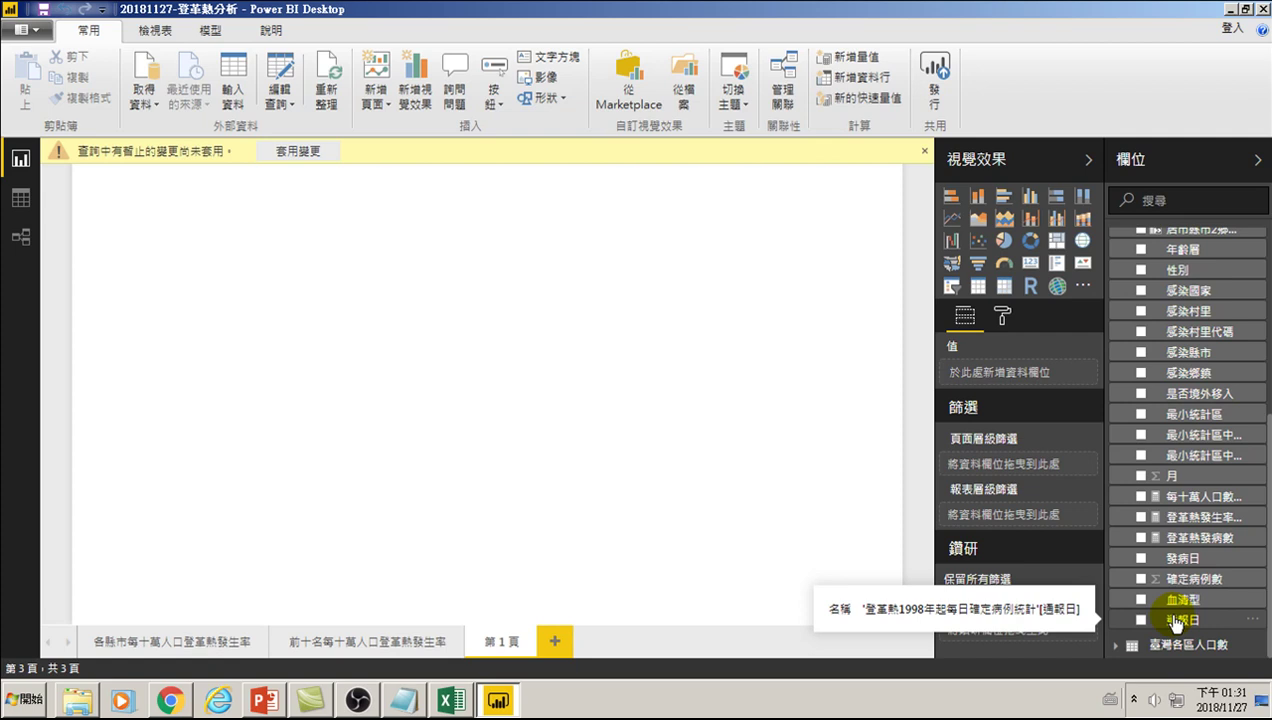
Build a large column chart of 確定病例數 by 發病日 and dismiss the warning bar.
click(1141, 559)
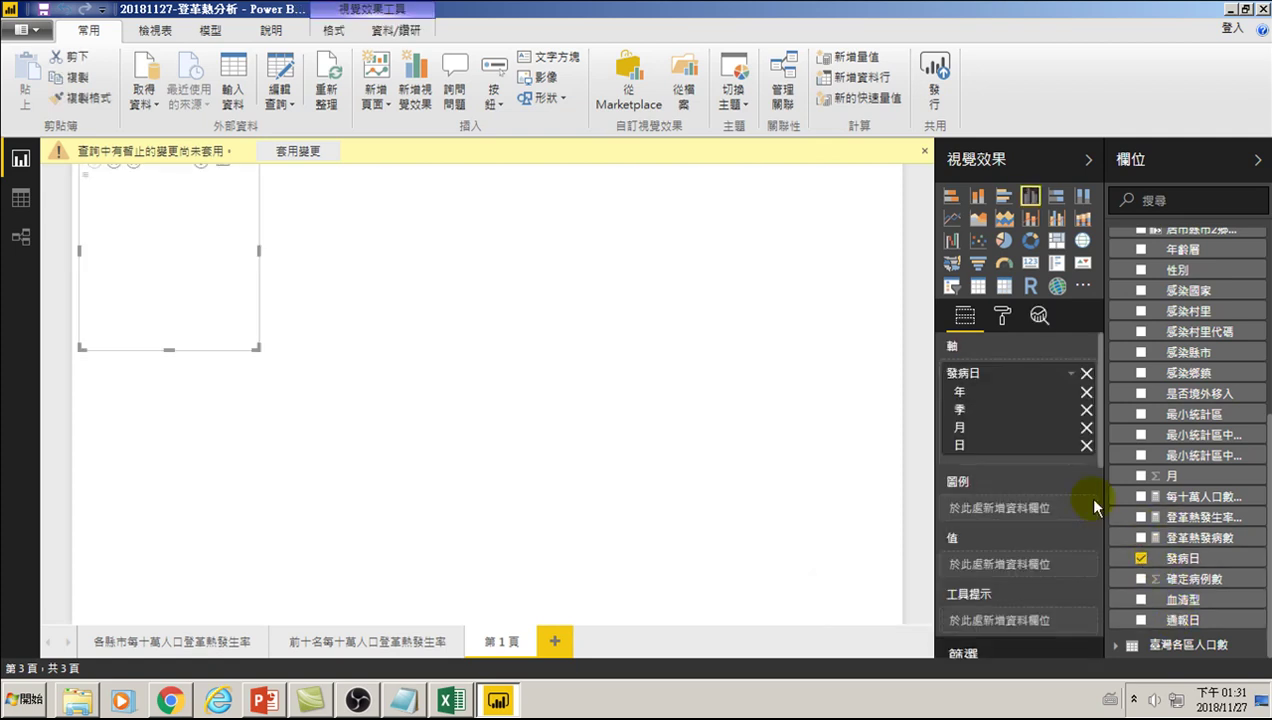
click(1141, 579)
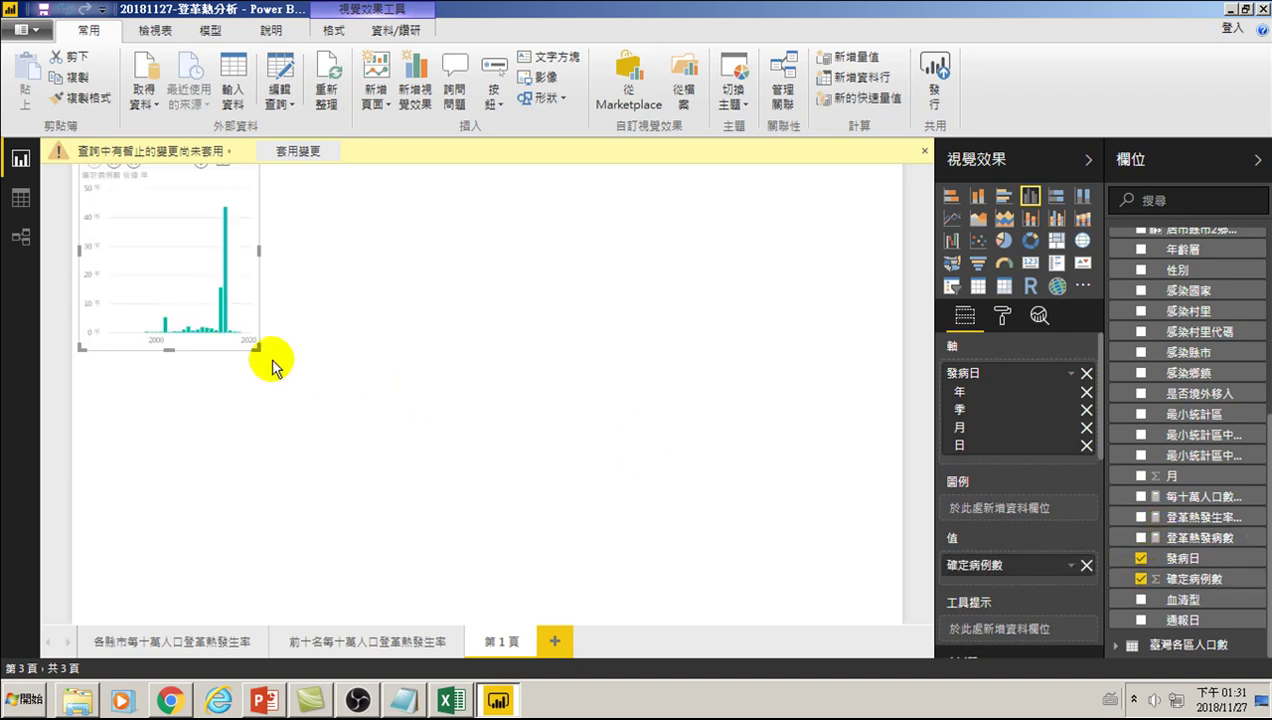
mouse_move(257, 348)
mouse_down()
mouse_move(797, 610)
mouse_move(862, 612)
mouse_up()
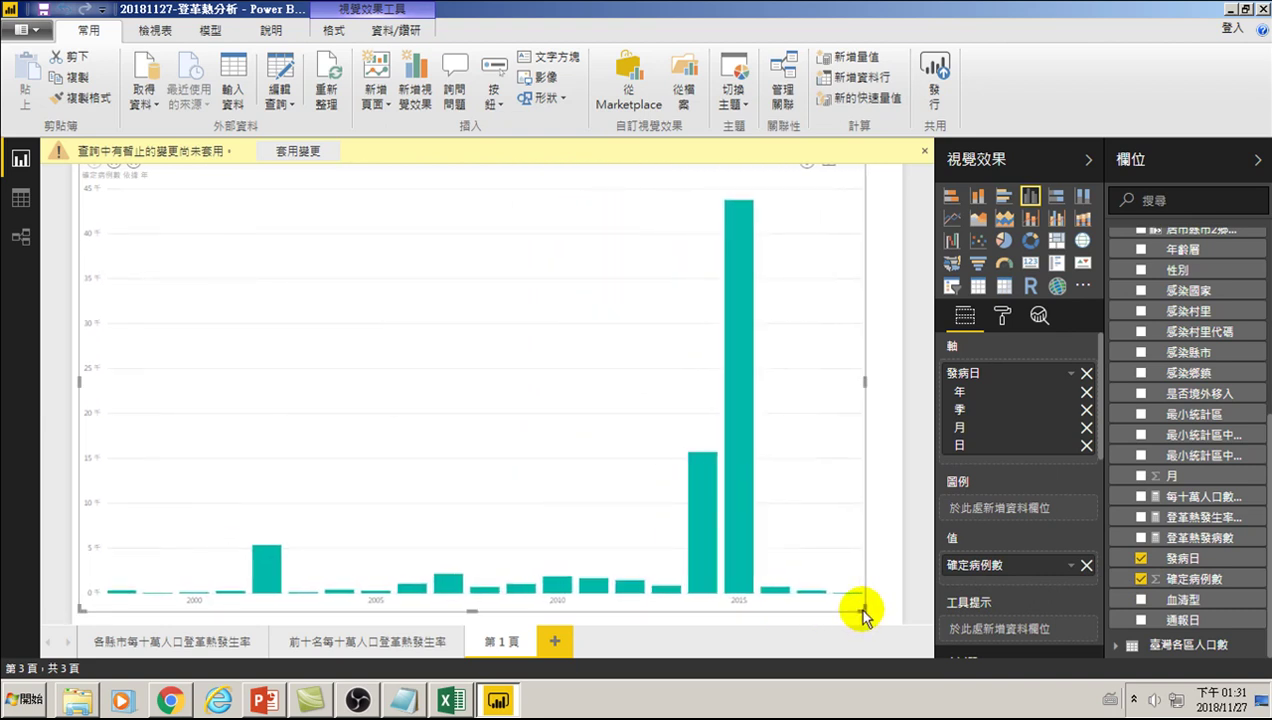
click(924, 150)
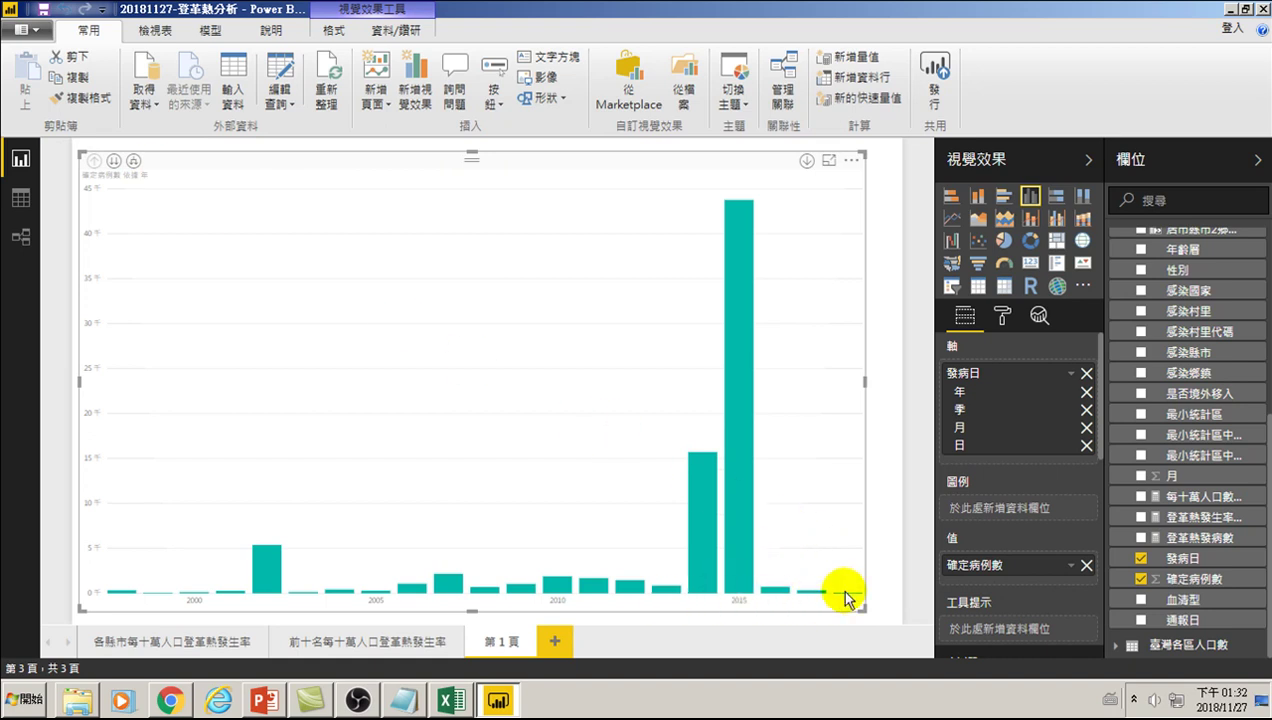
In Data view, sort 發病日 descending, then return to Report view.
click(20, 203)
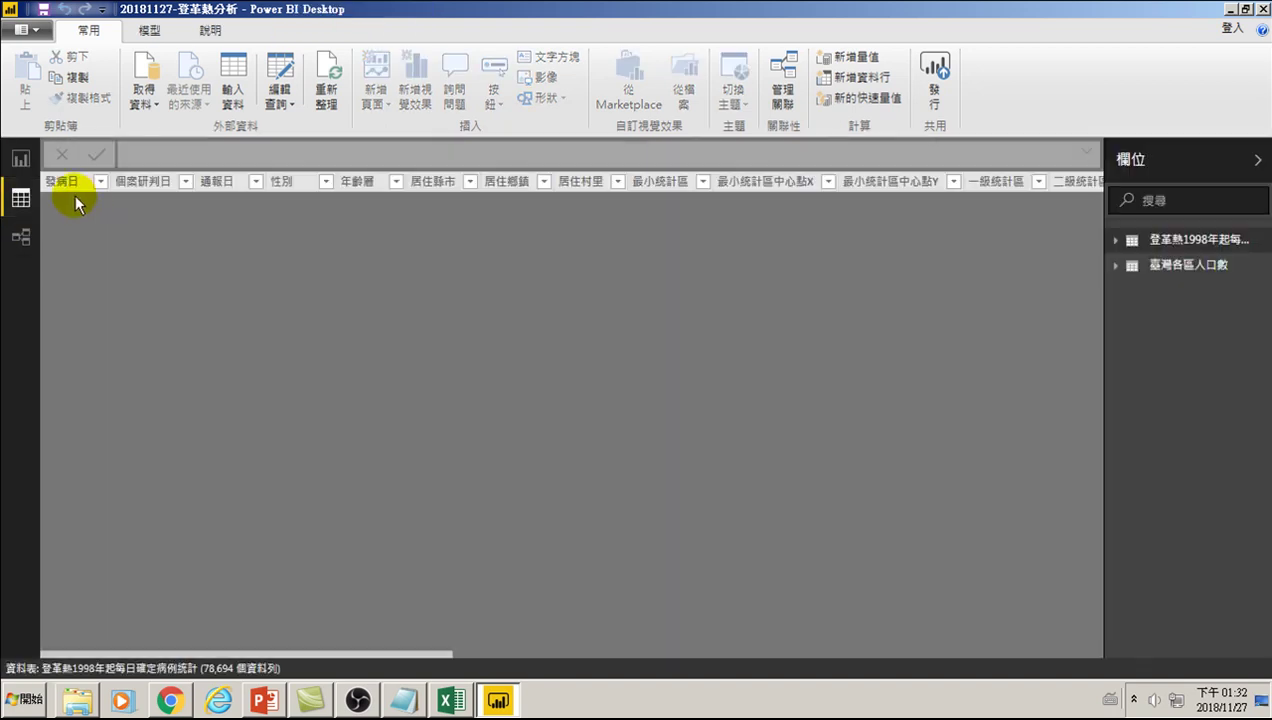
right_click(77, 186)
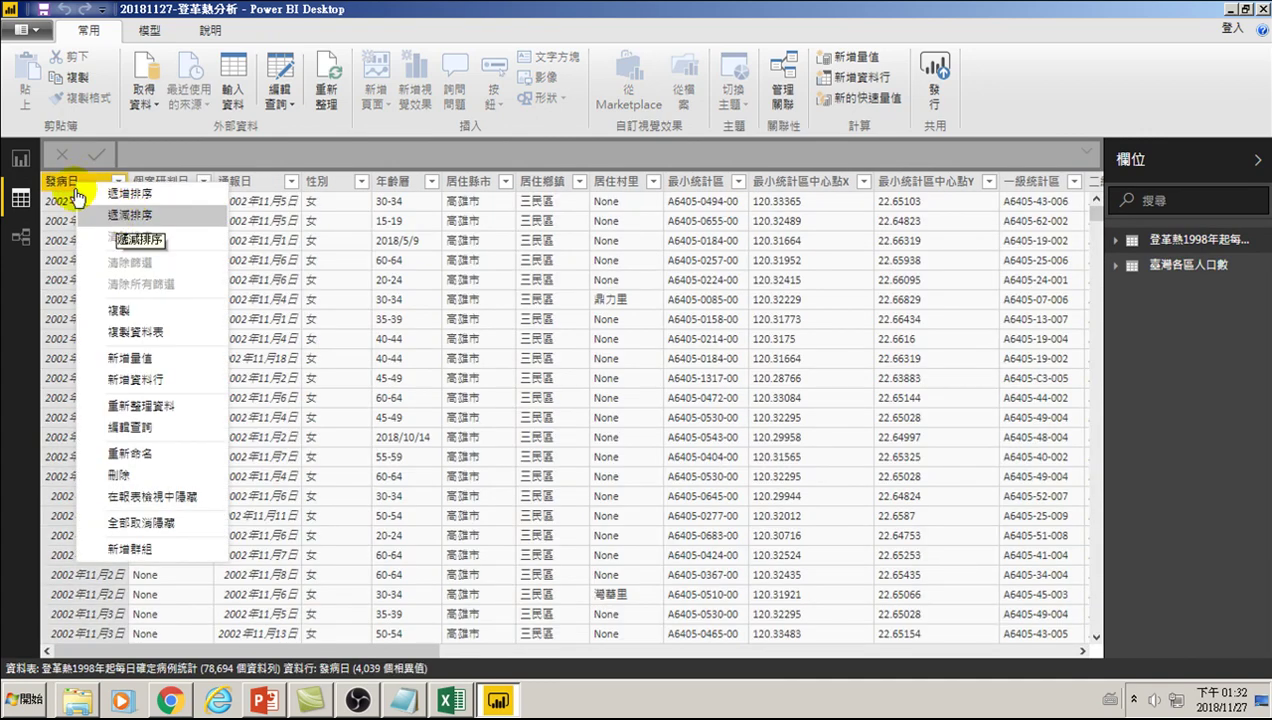
click(127, 216)
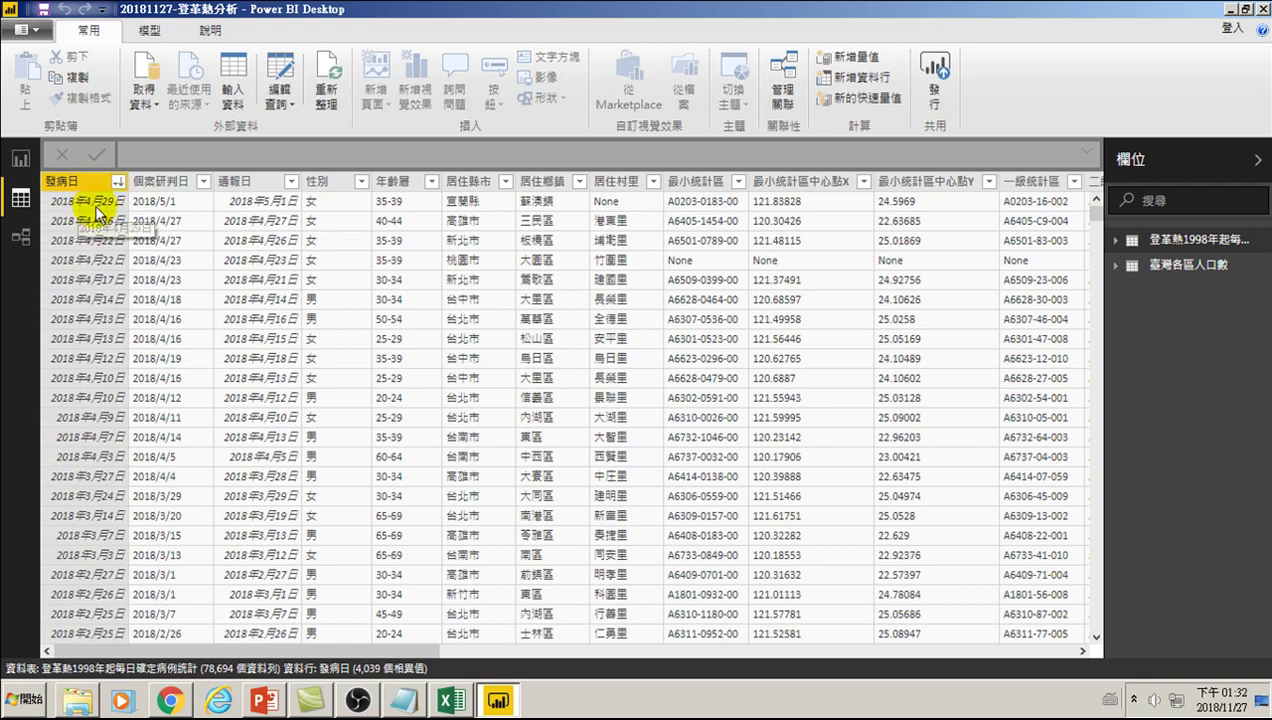
click(21, 160)
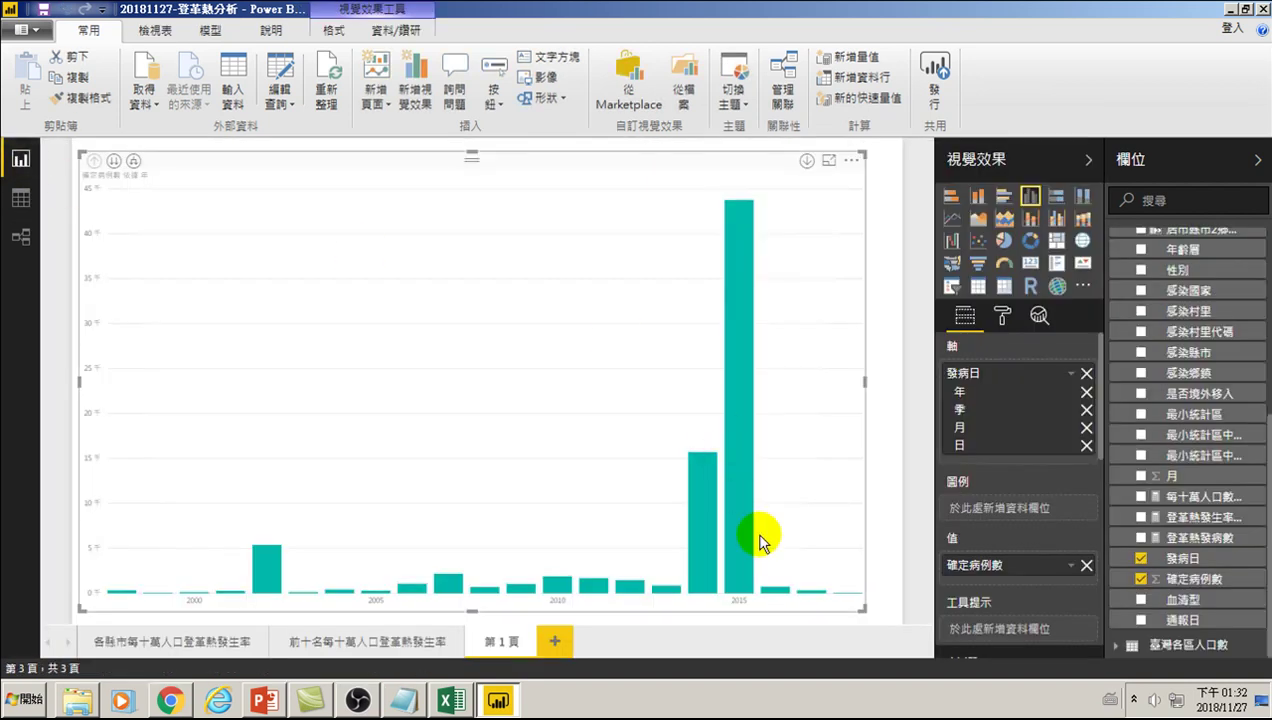
Turn on the chart's data labels at text size 13 with display units set to None.
click(1004, 315)
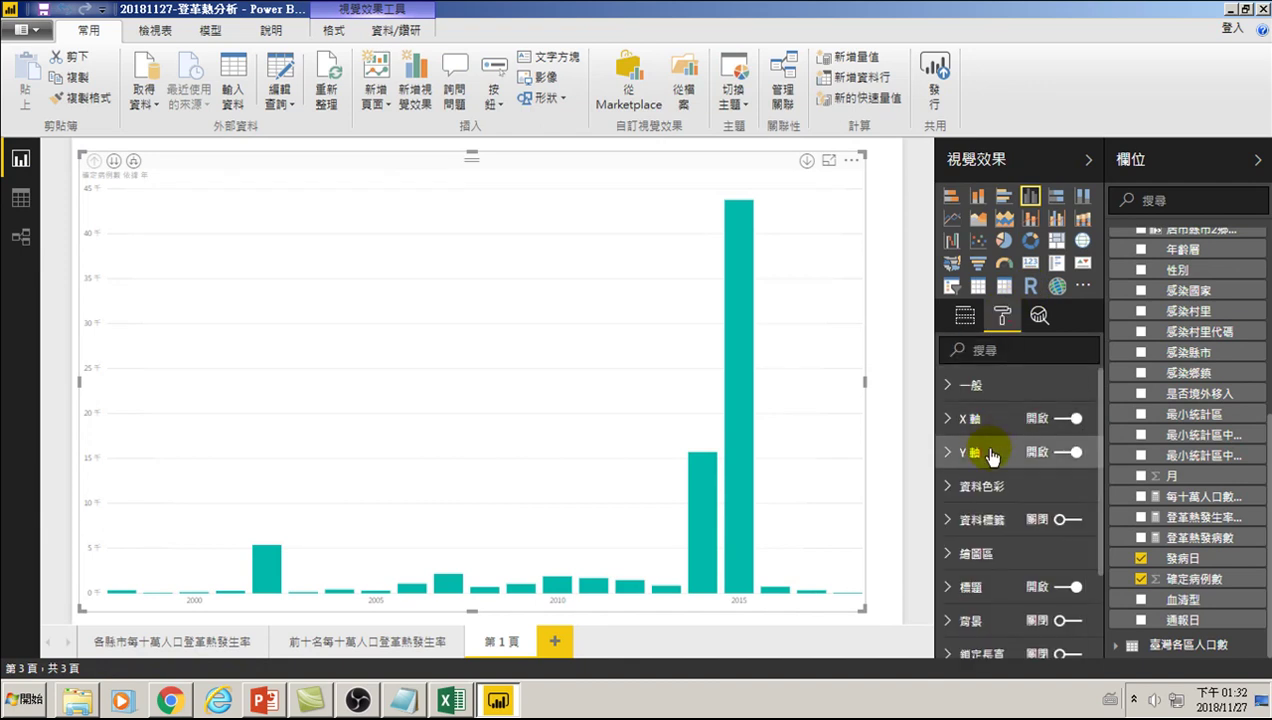
click(1059, 521)
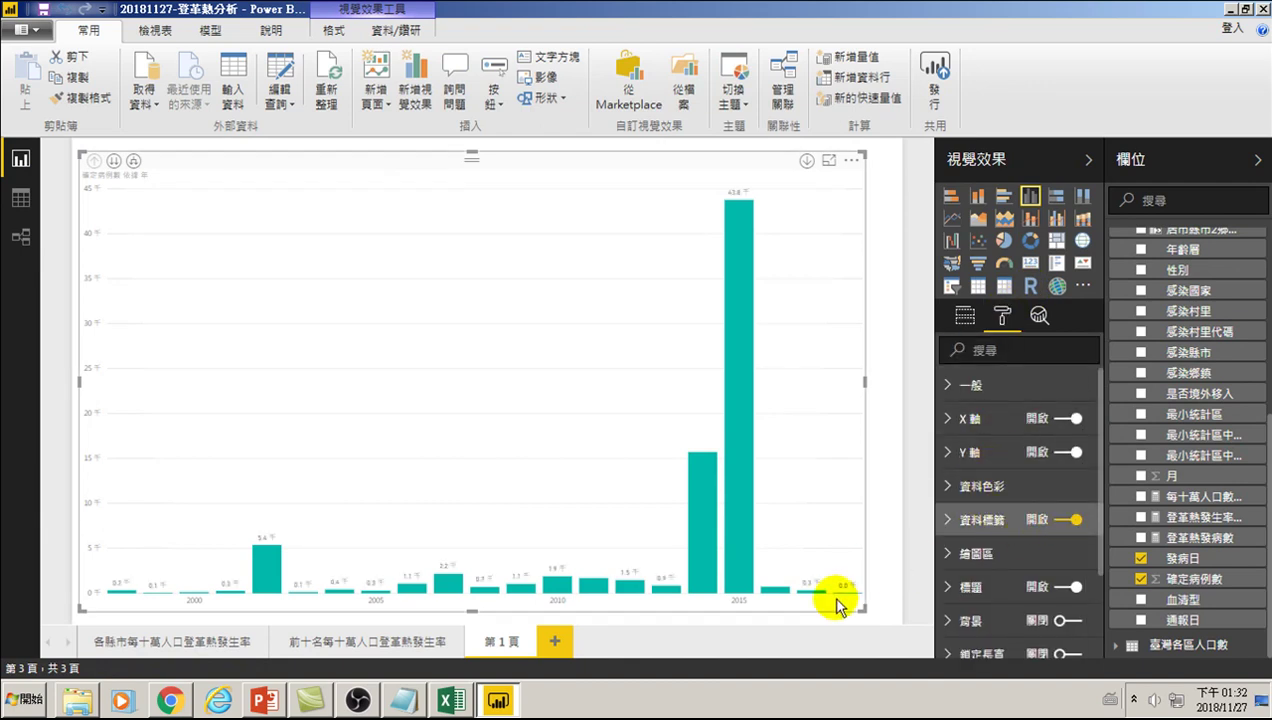
click(948, 520)
scroll(1000, 566, down, 3)
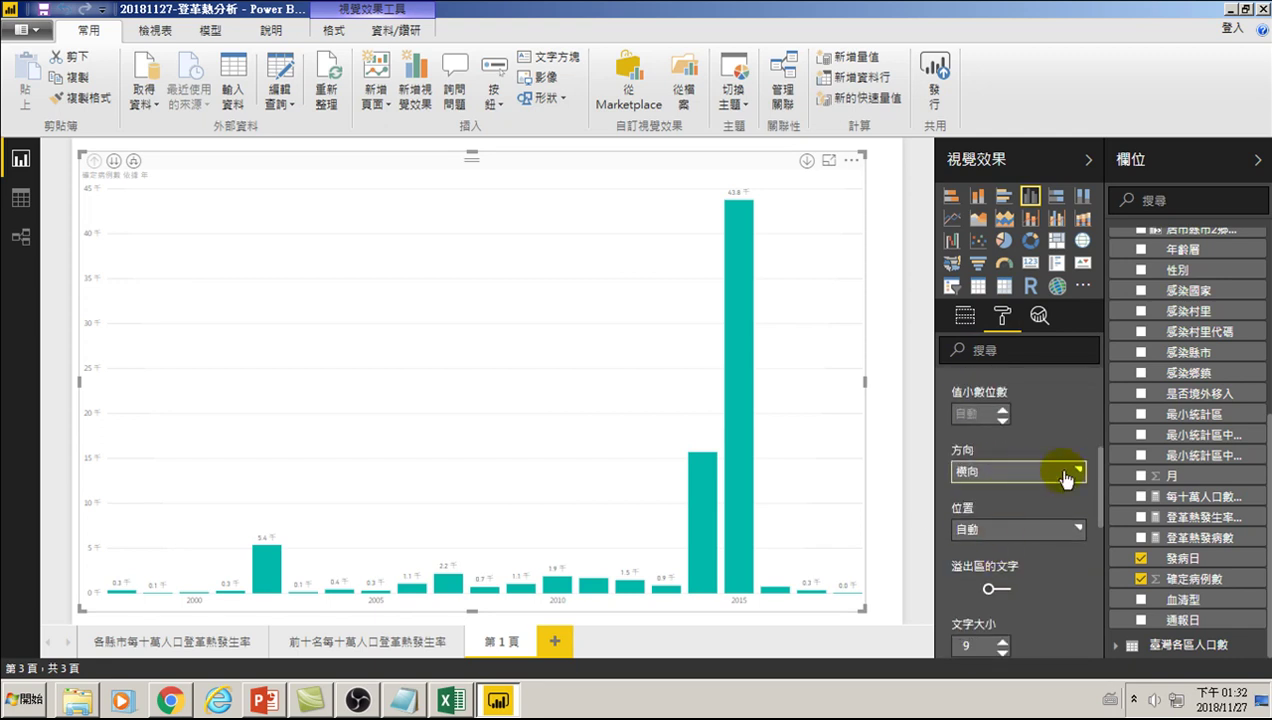
click(1002, 642)
click(1002, 642)
click(1002, 642)
click(1002, 642)
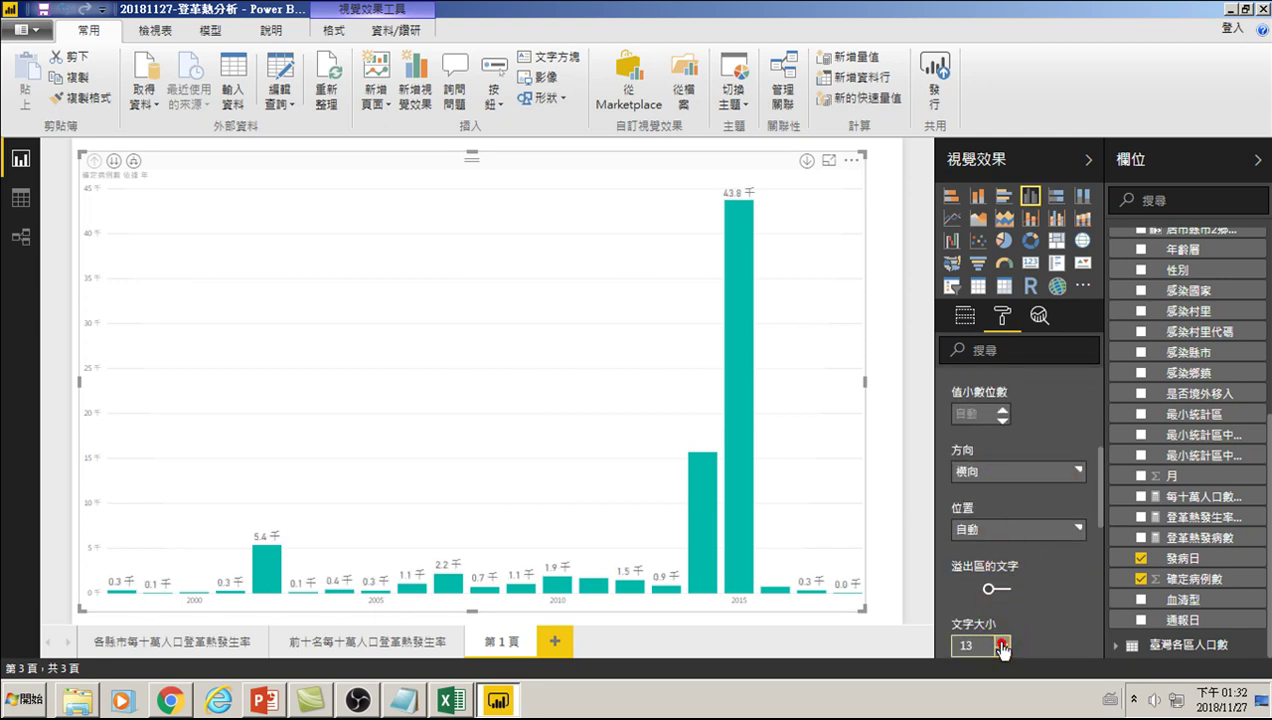
scroll(985, 437, up, 3)
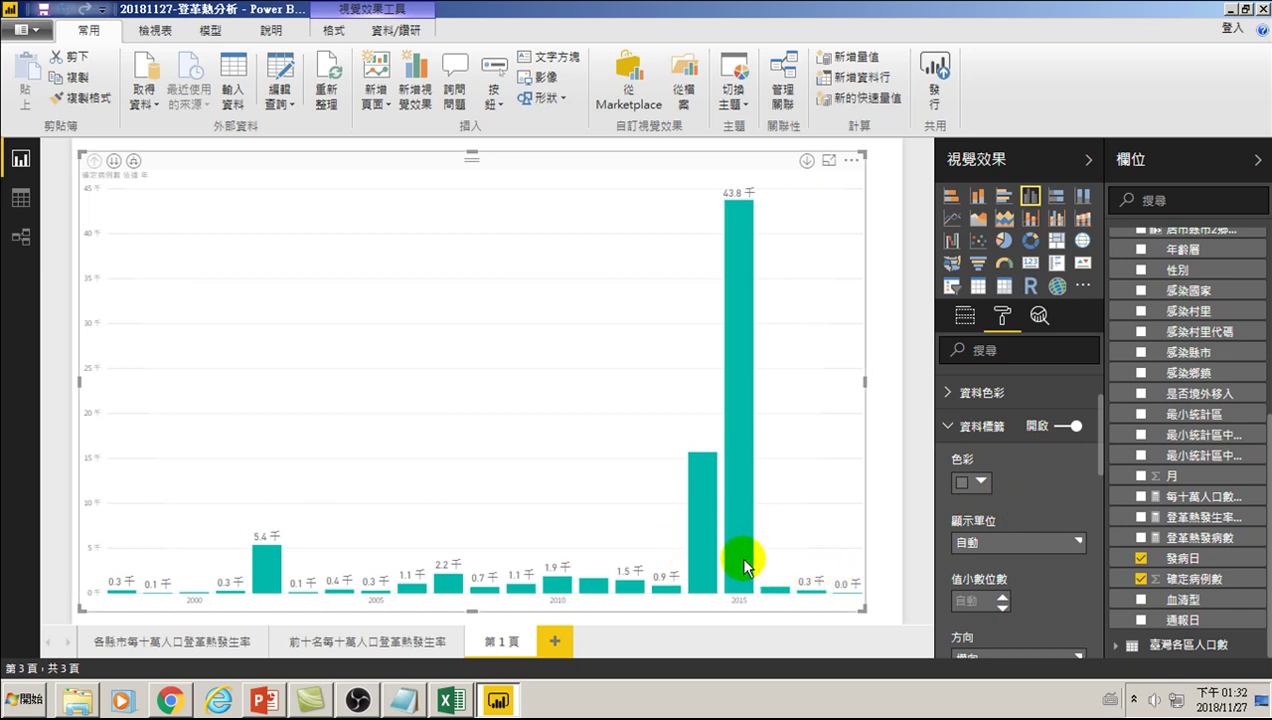
mouse_move(742, 545)
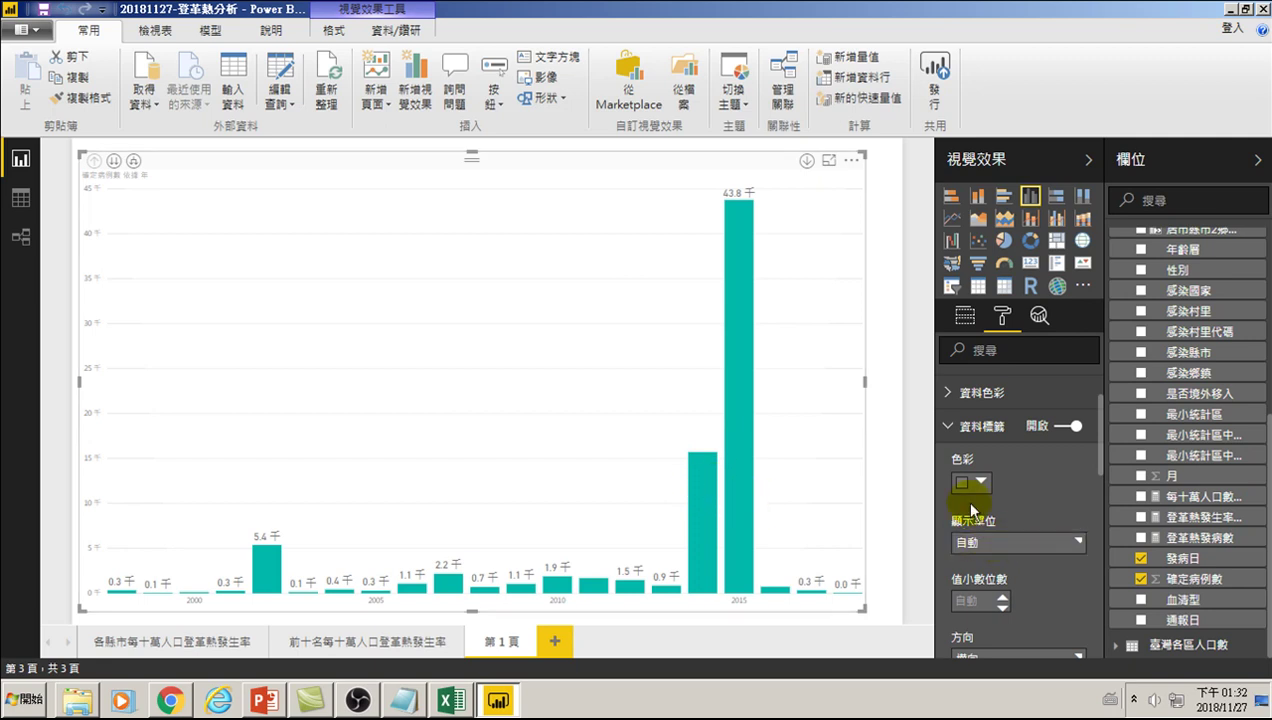
click(990, 542)
click(968, 437)
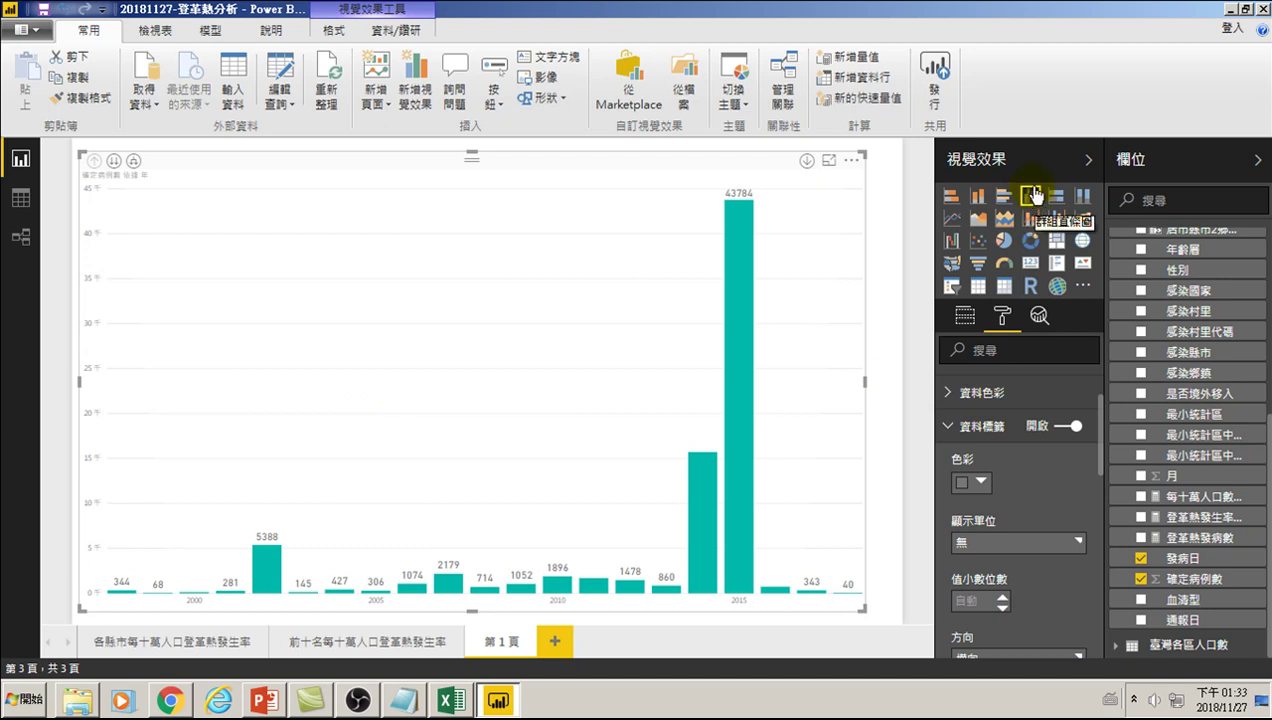
Rename the 第1頁 page tab to 各年登革熱發生數統計.
click(1141, 559)
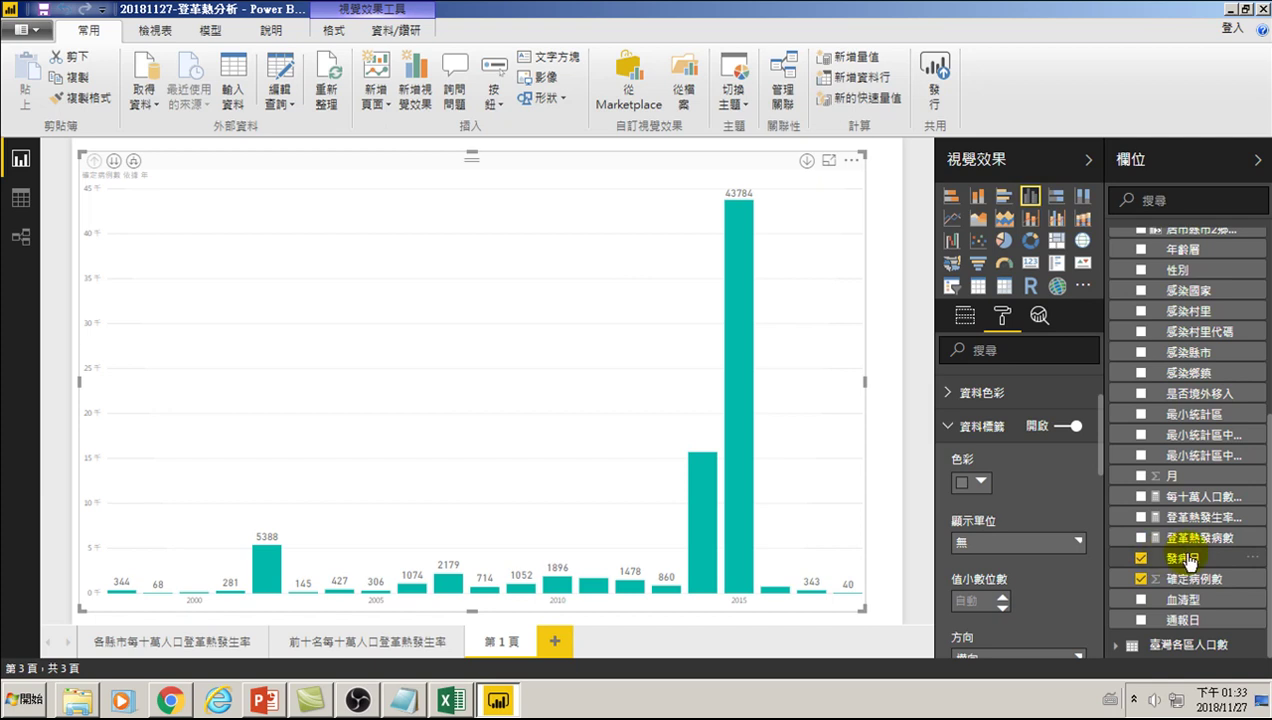
double_click(513, 644)
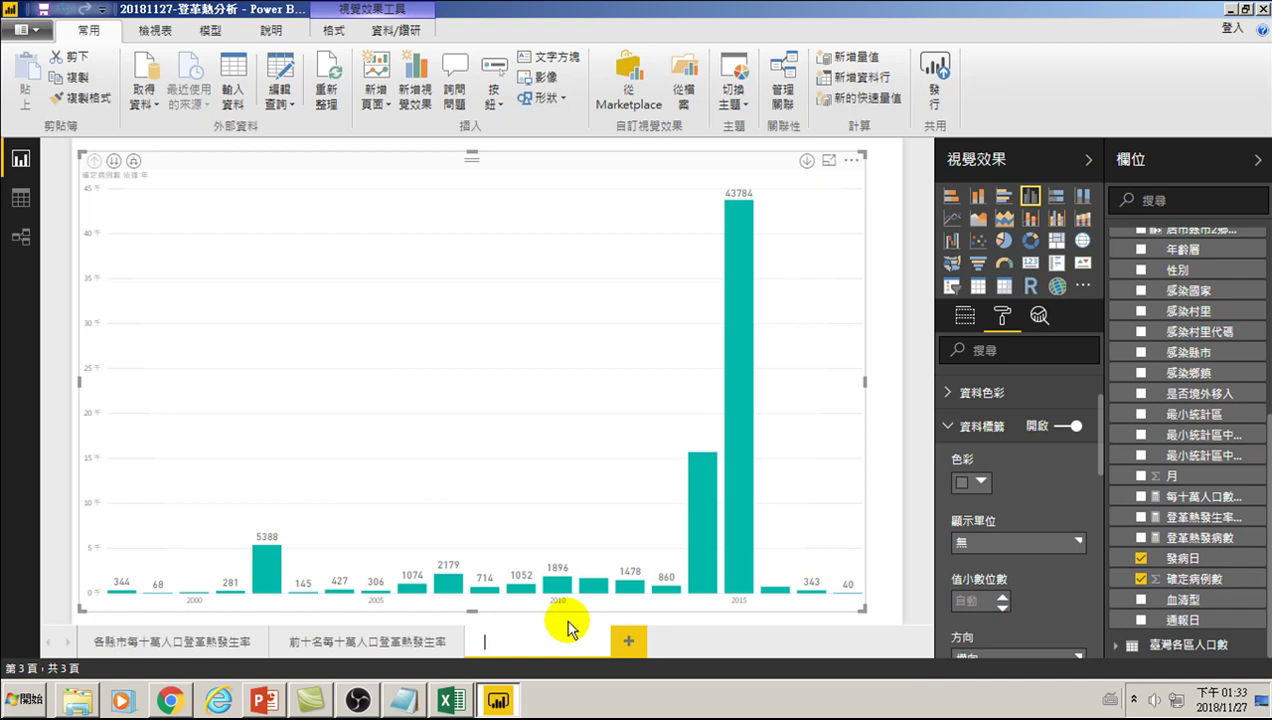
text(no)
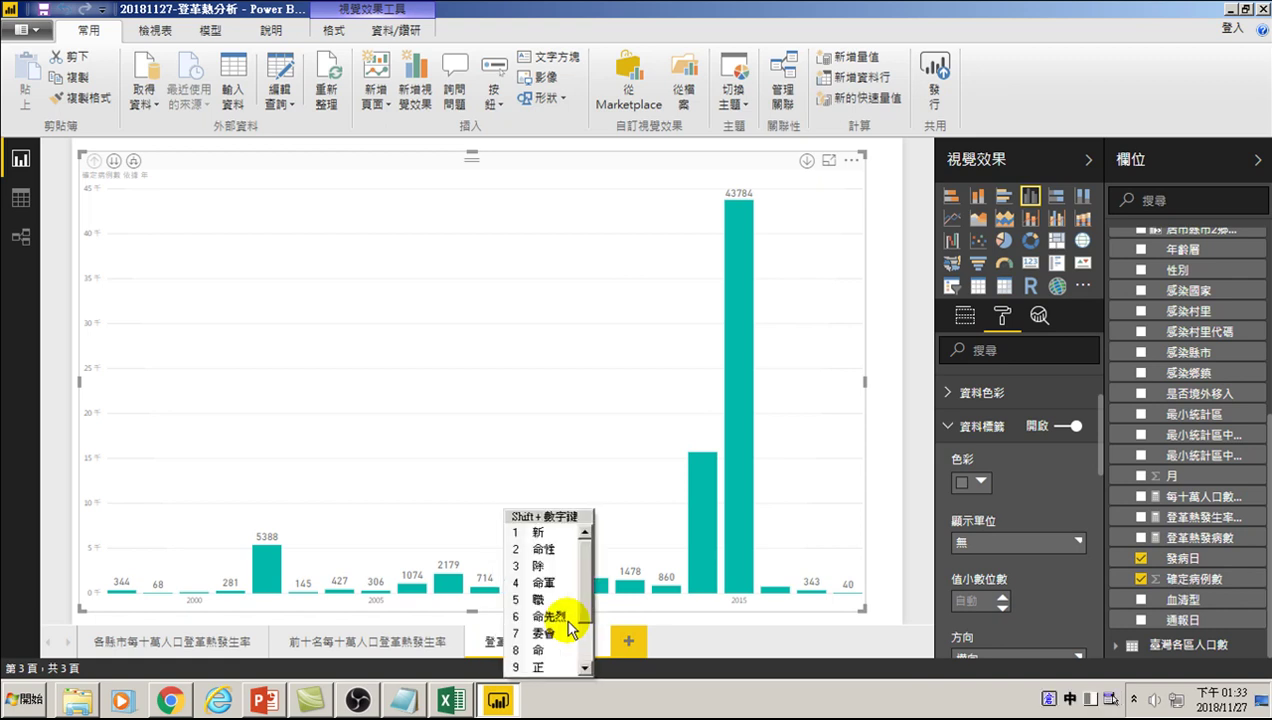
text(登革熱)
key(Down)
key(Return)
key(Home)
text(各年)
key(Return)
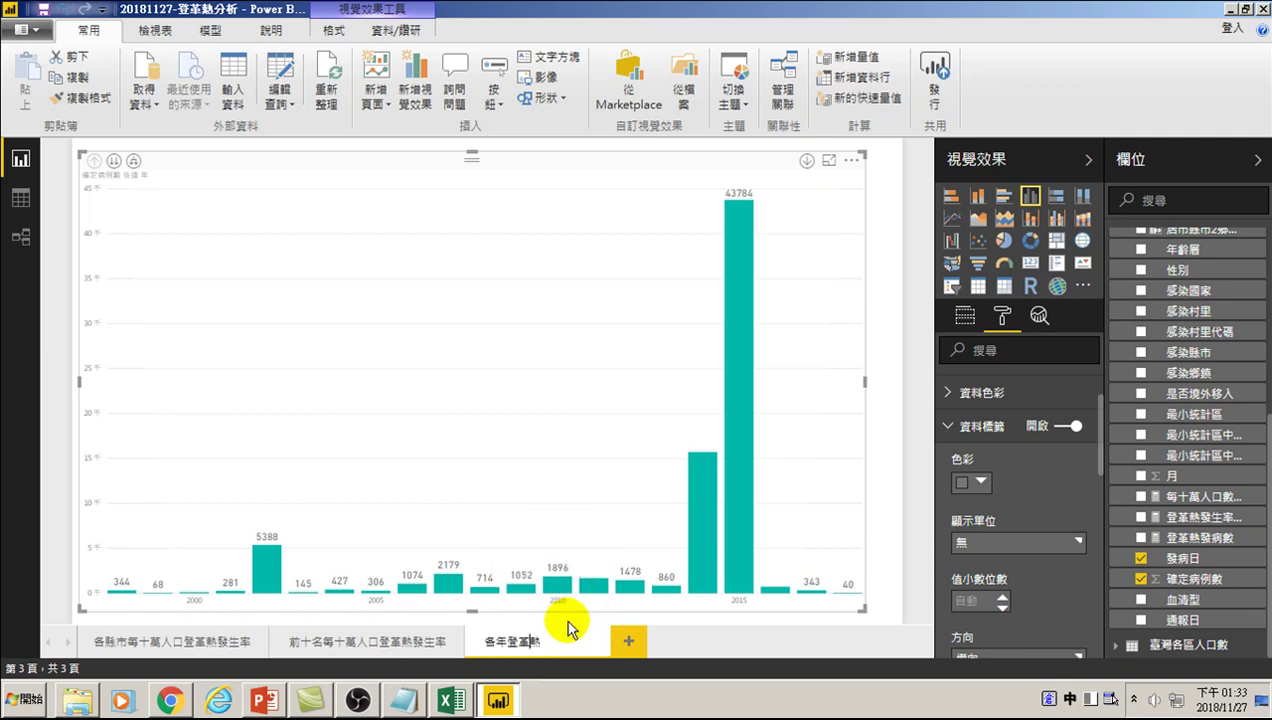
text(發生)
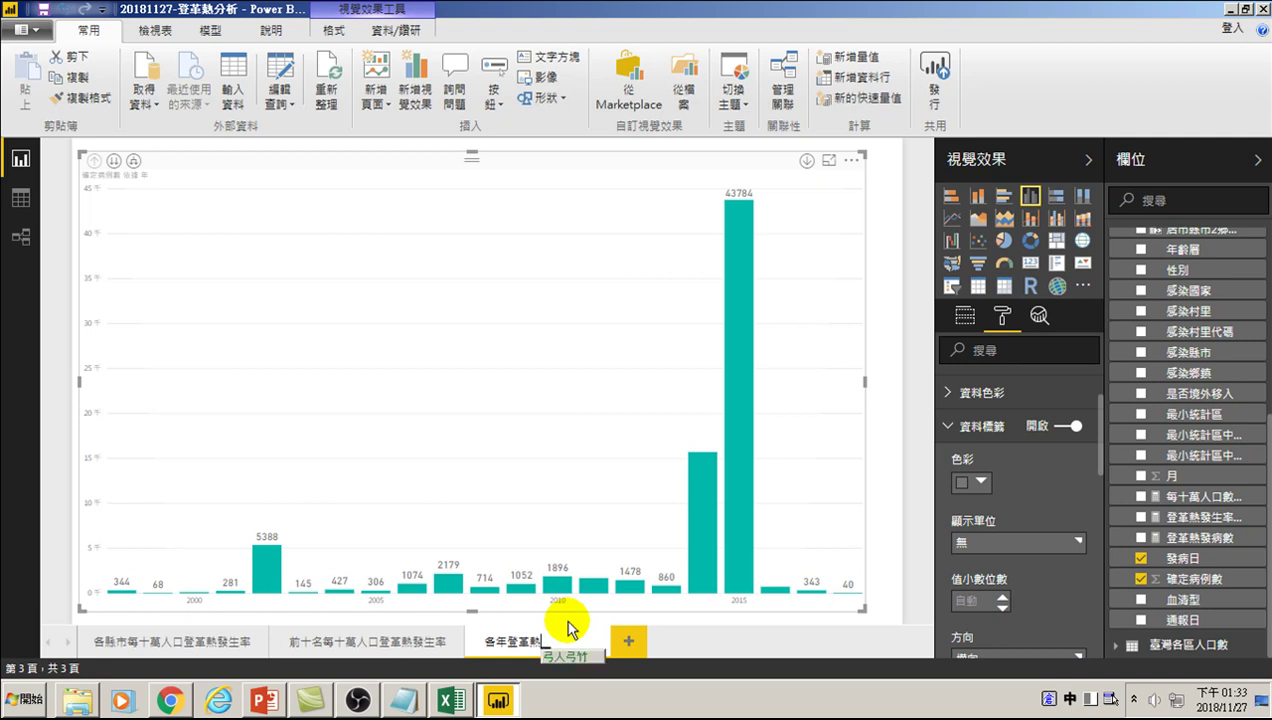
key(Down)
key(space)
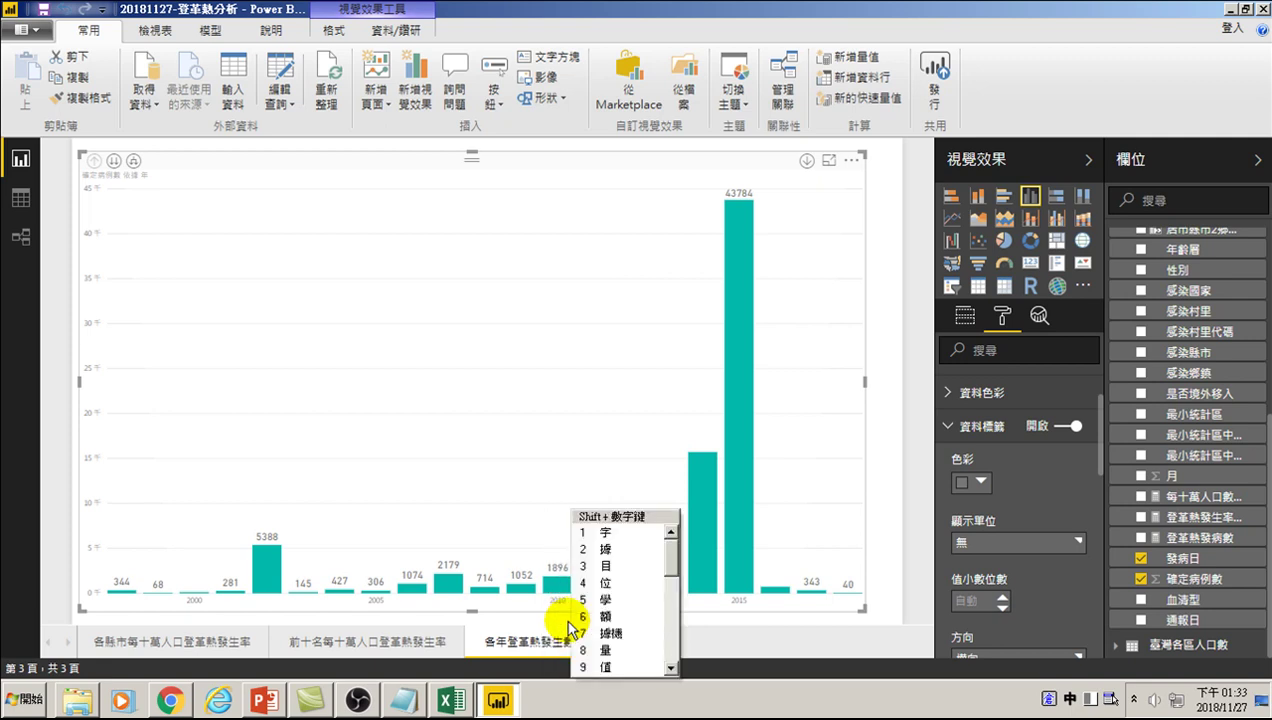
text(vfy)
key(space)
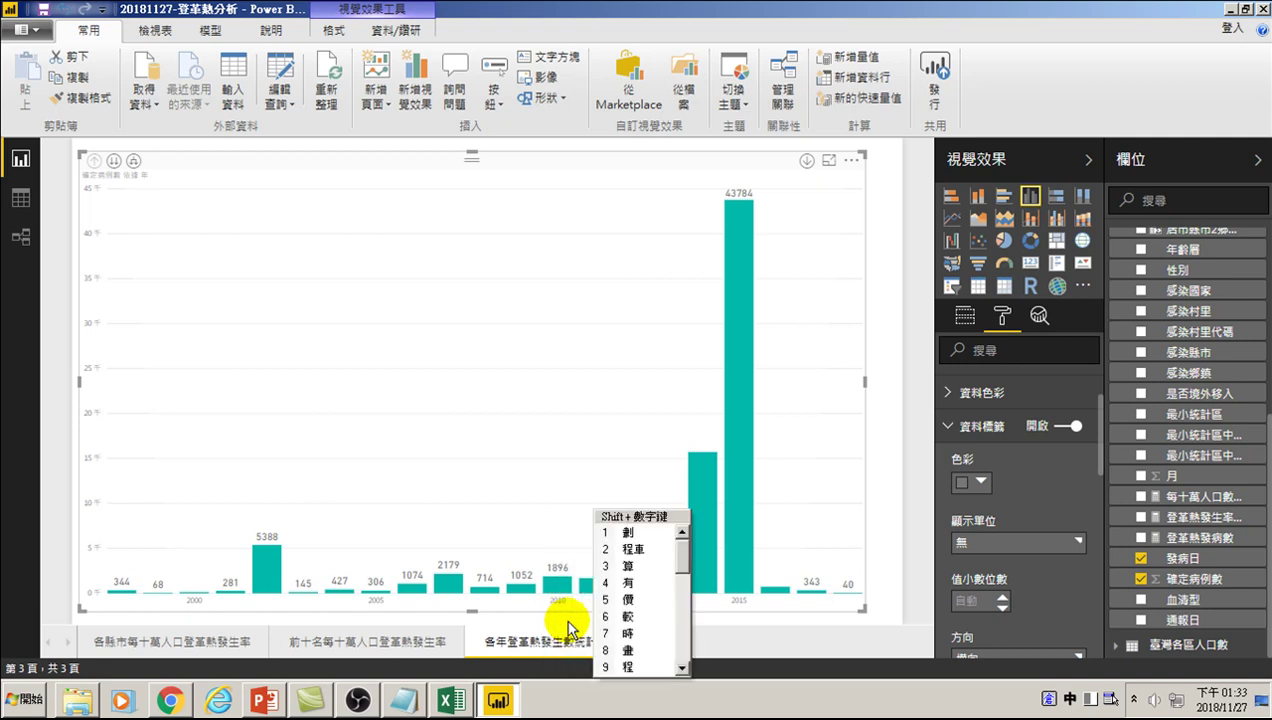
key(1)
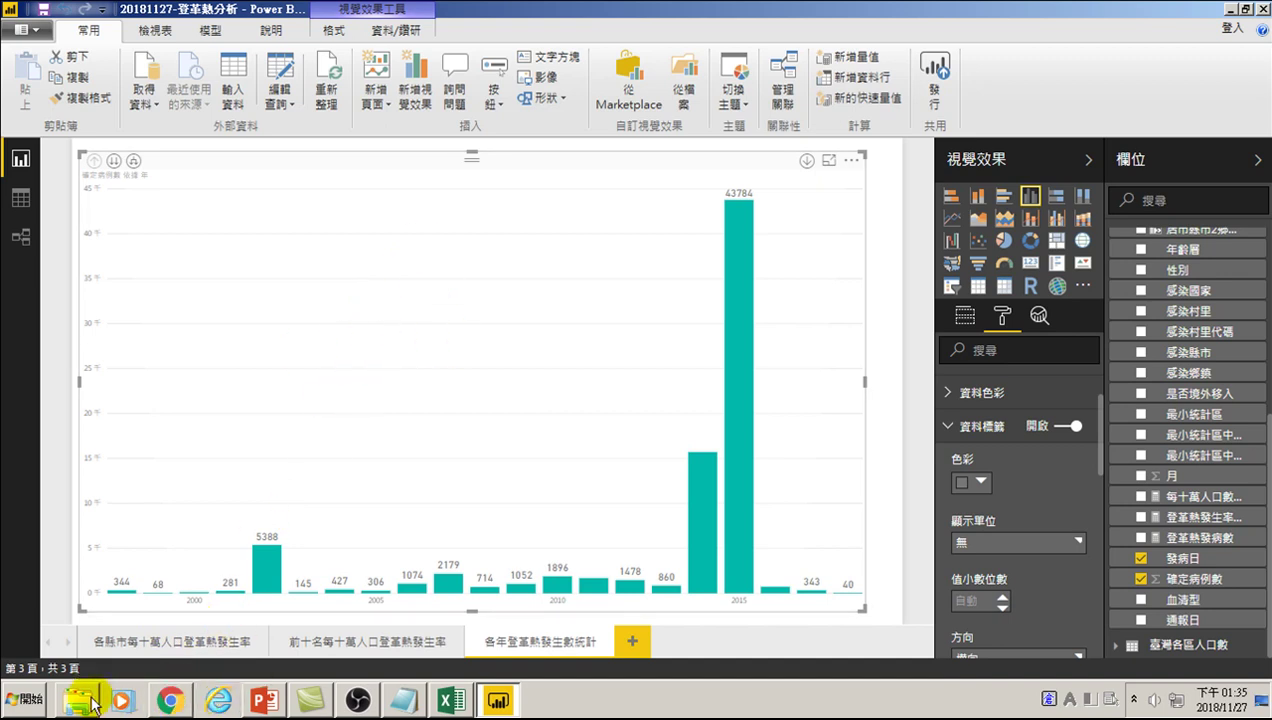
In a new Chrome tab, search Google for 登革熱開放資料.
click(170, 700)
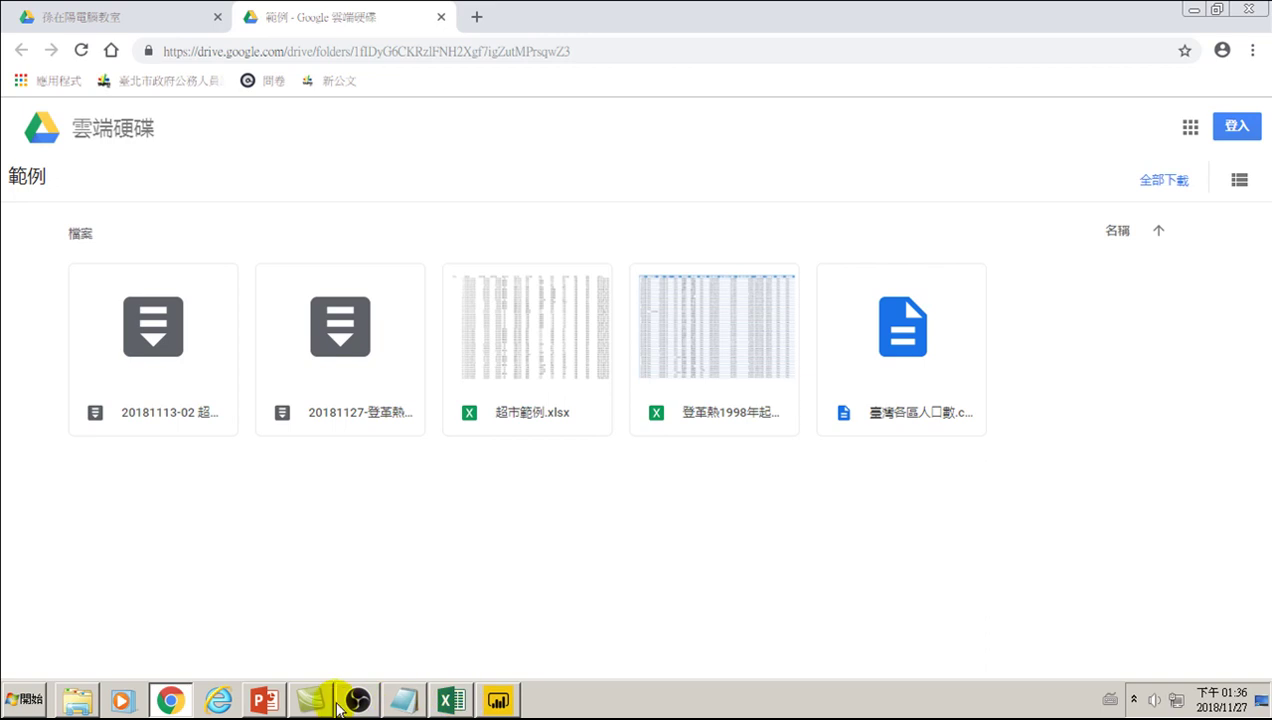
click(167, 703)
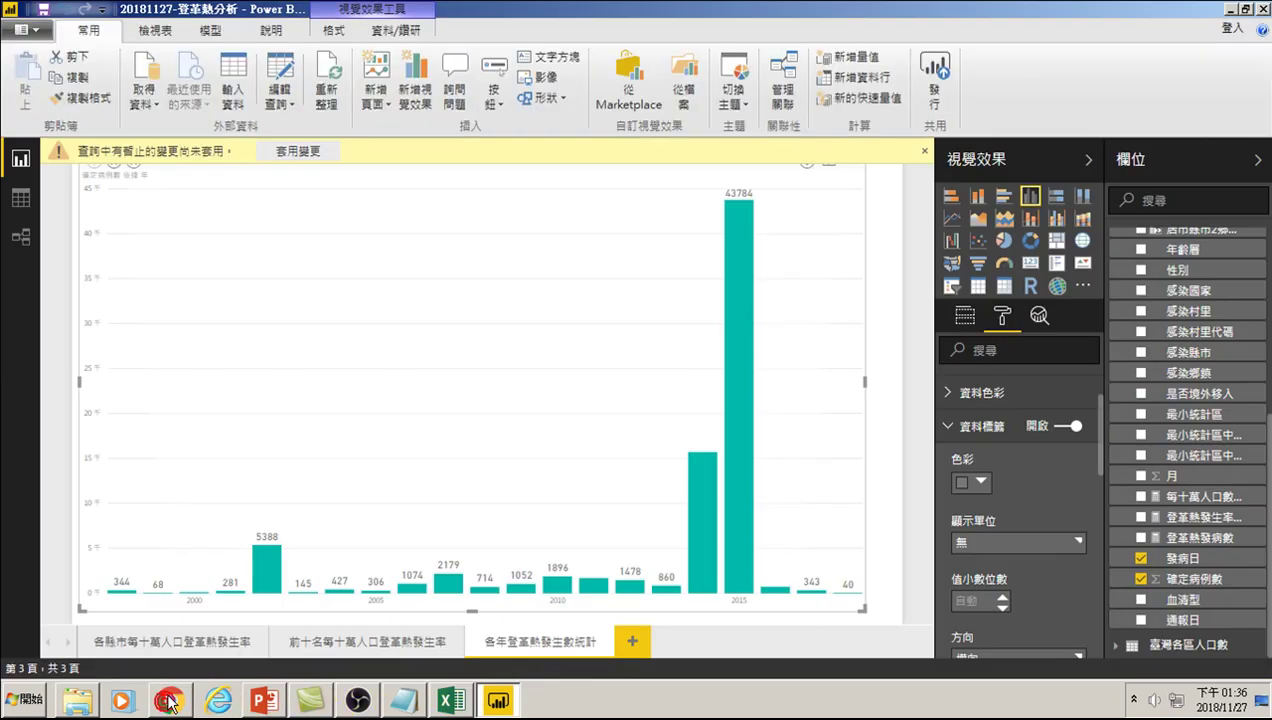
click(167, 703)
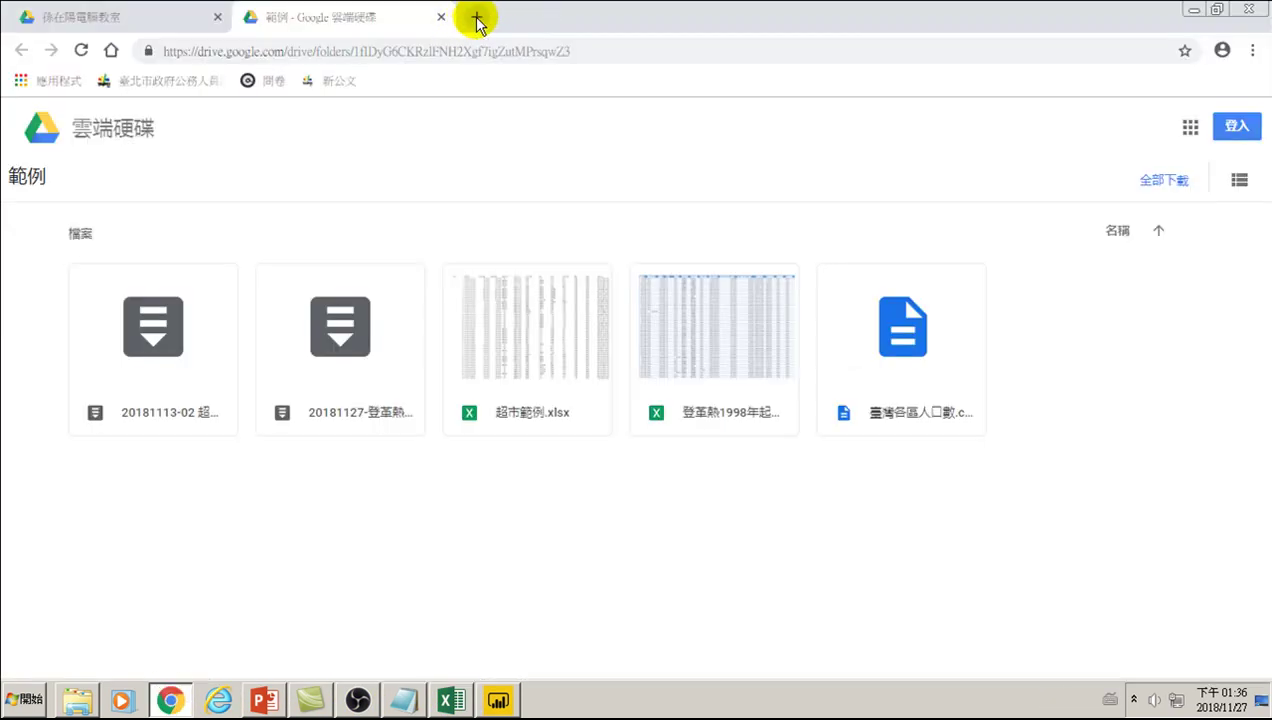
click(475, 20)
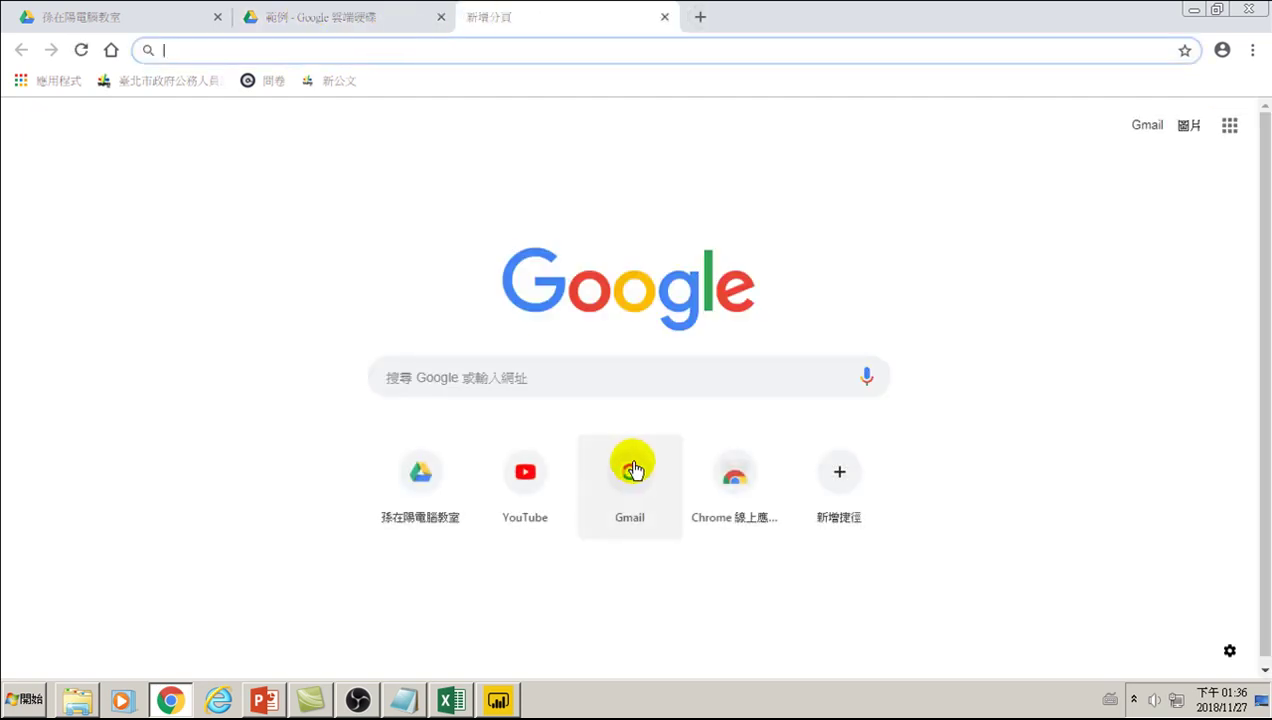
text(a)
key(BackSpace)
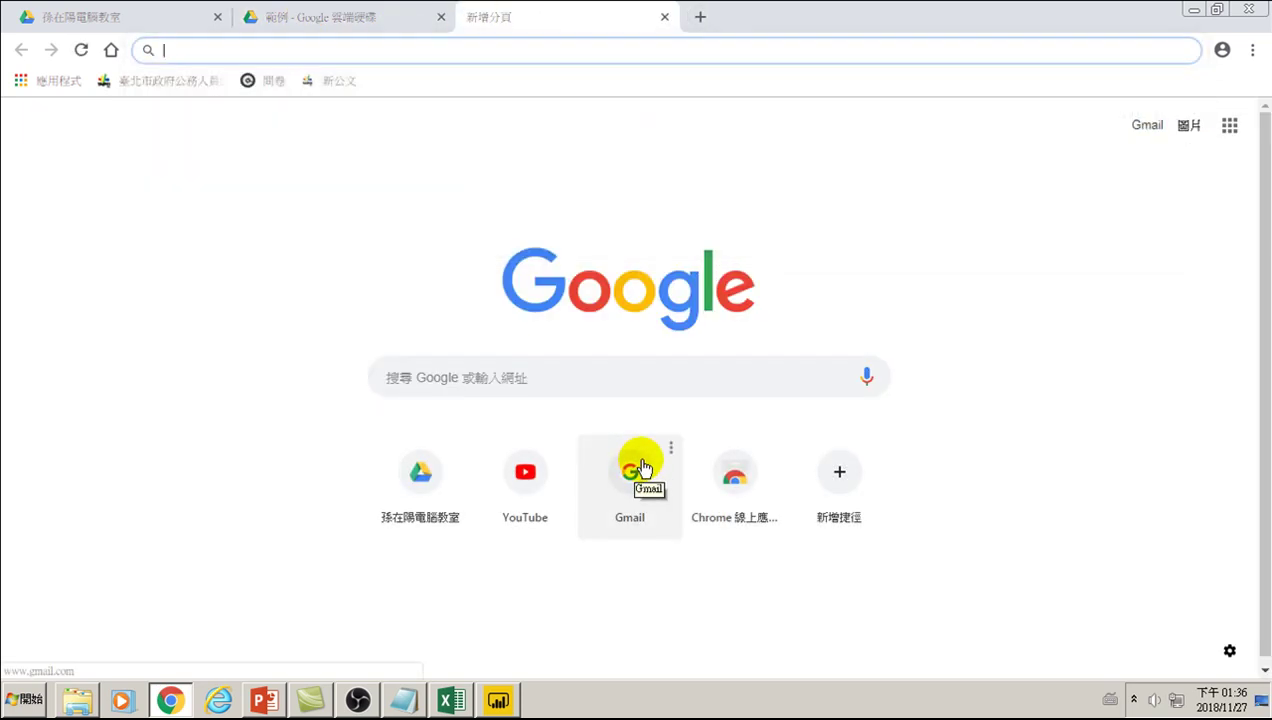
text(登革)
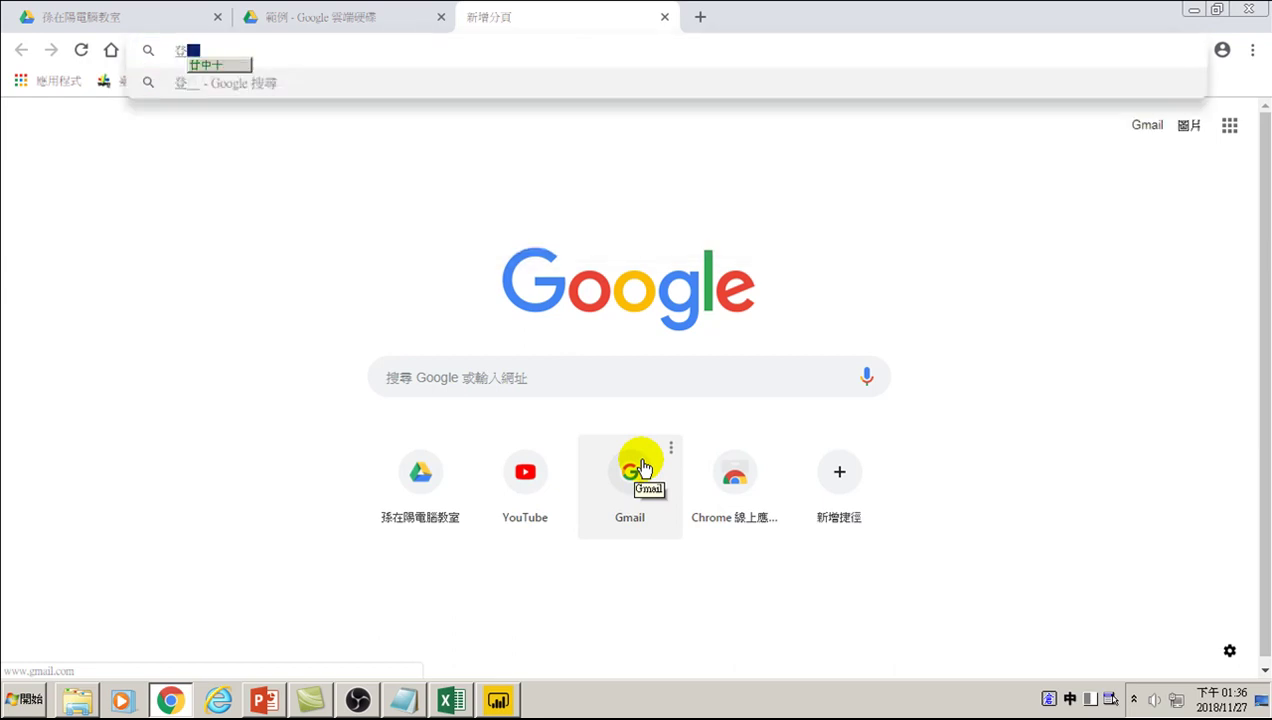
key(space)
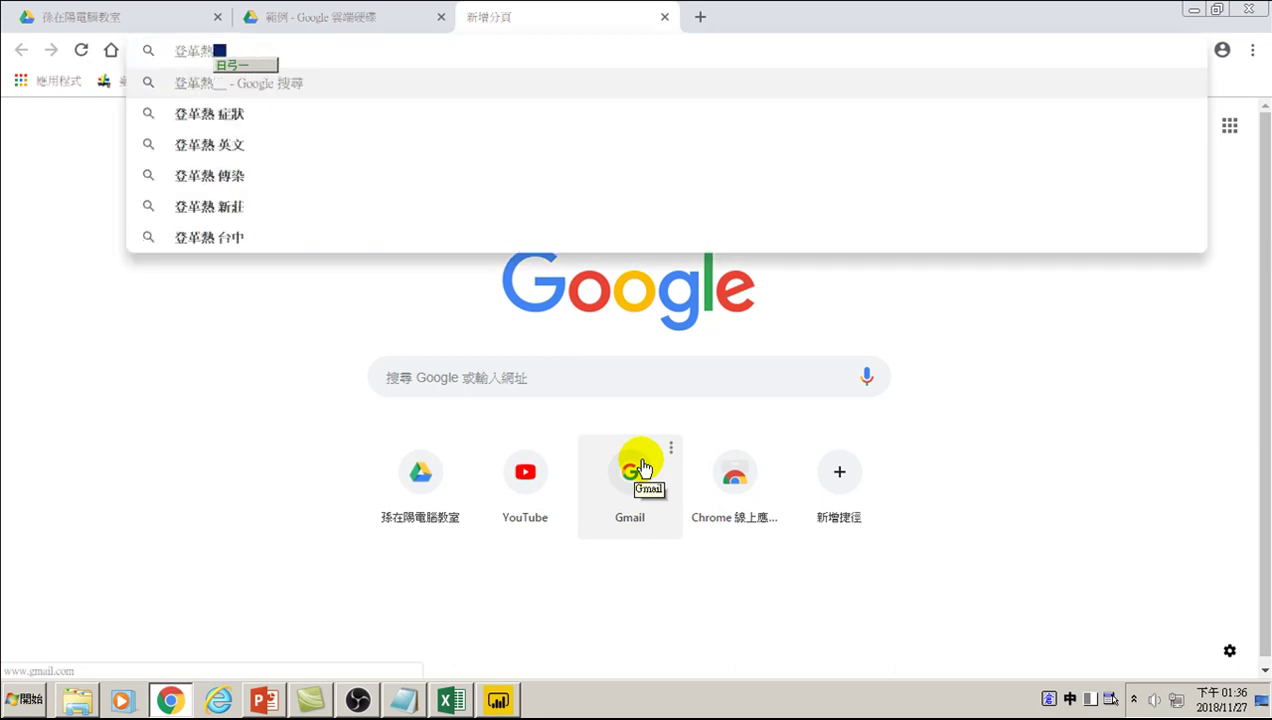
text(開放資)
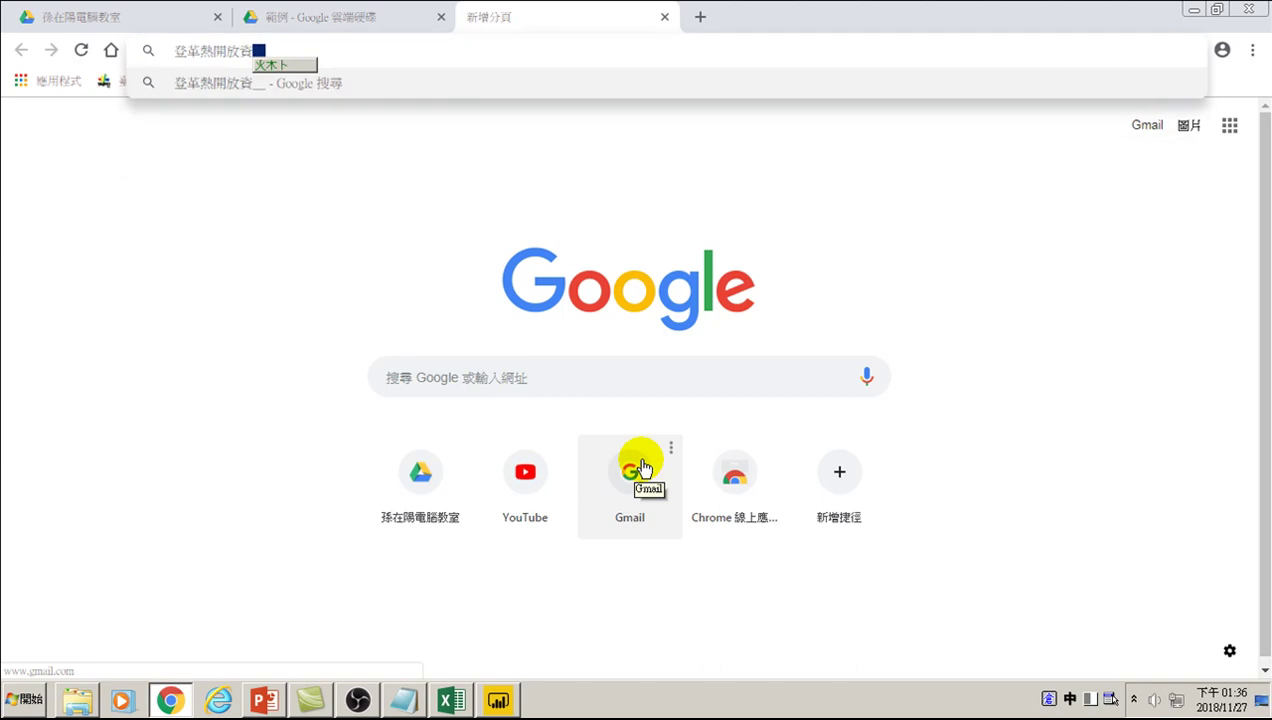
text(料)
key(Return)
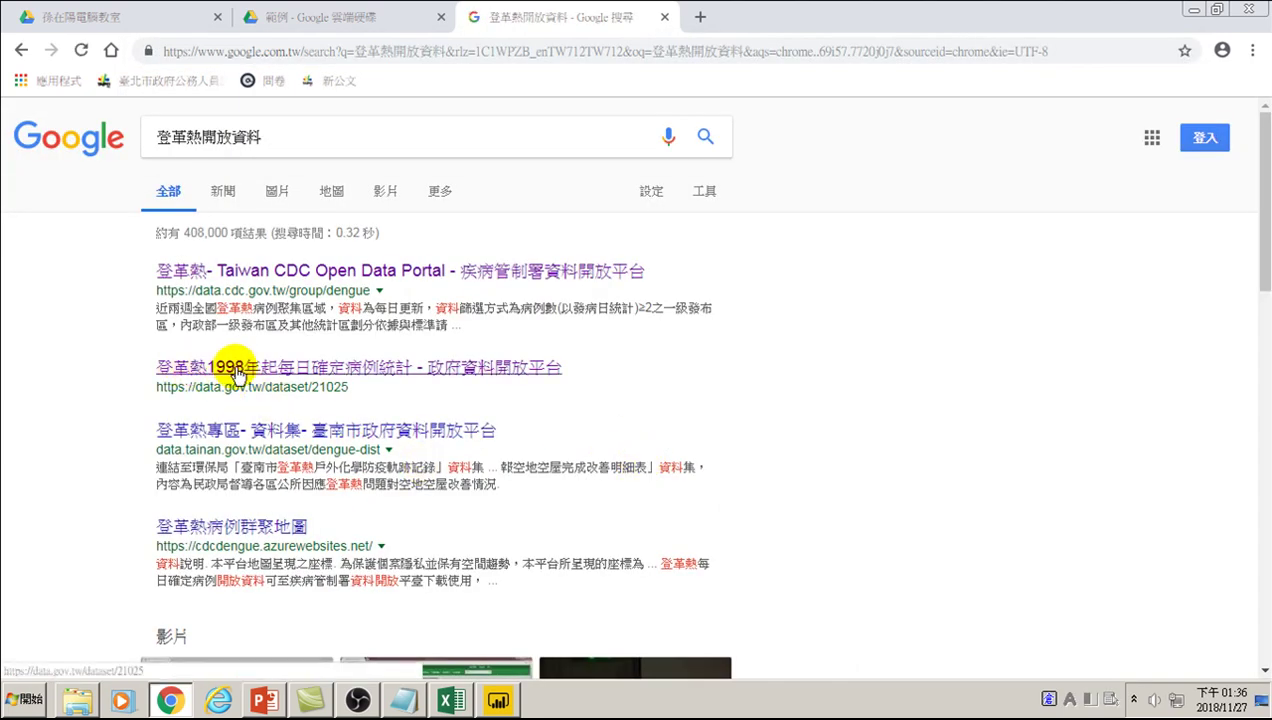
From the data.gov.tw dengue dataset page, download the XLSX resource file and open it.
click(264, 370)
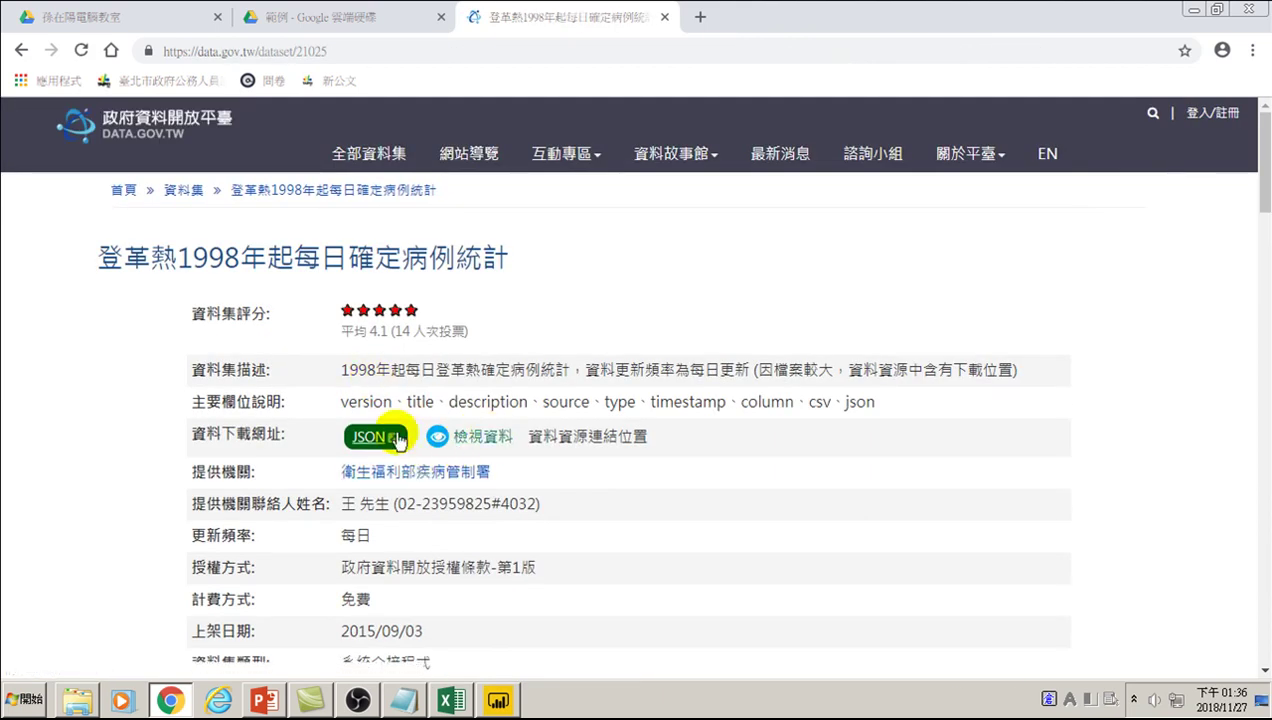
click(462, 438)
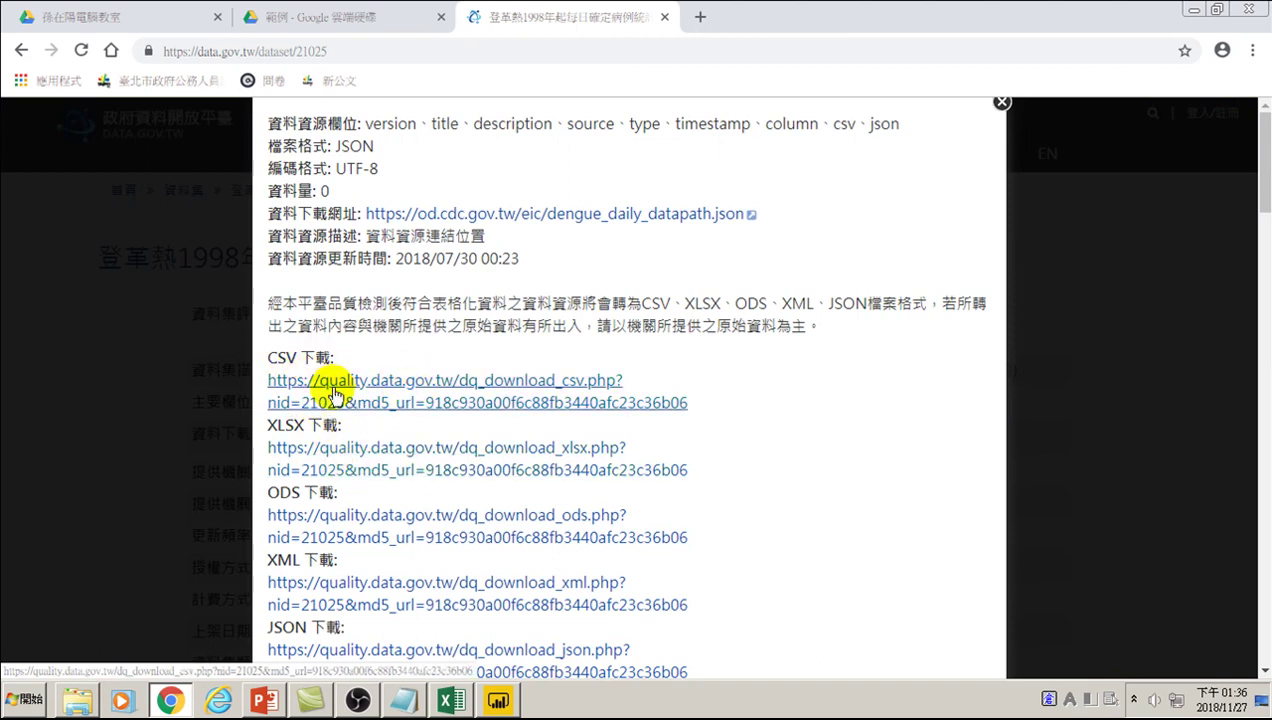
click(370, 398)
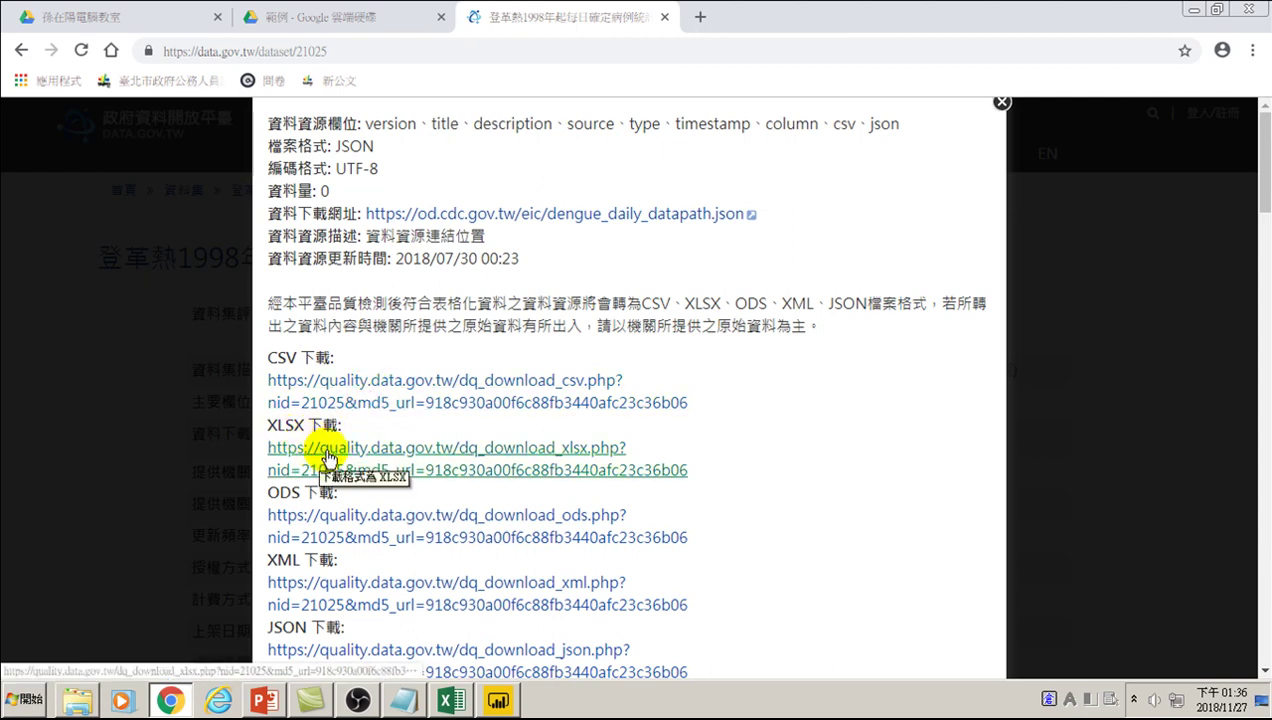
click(327, 457)
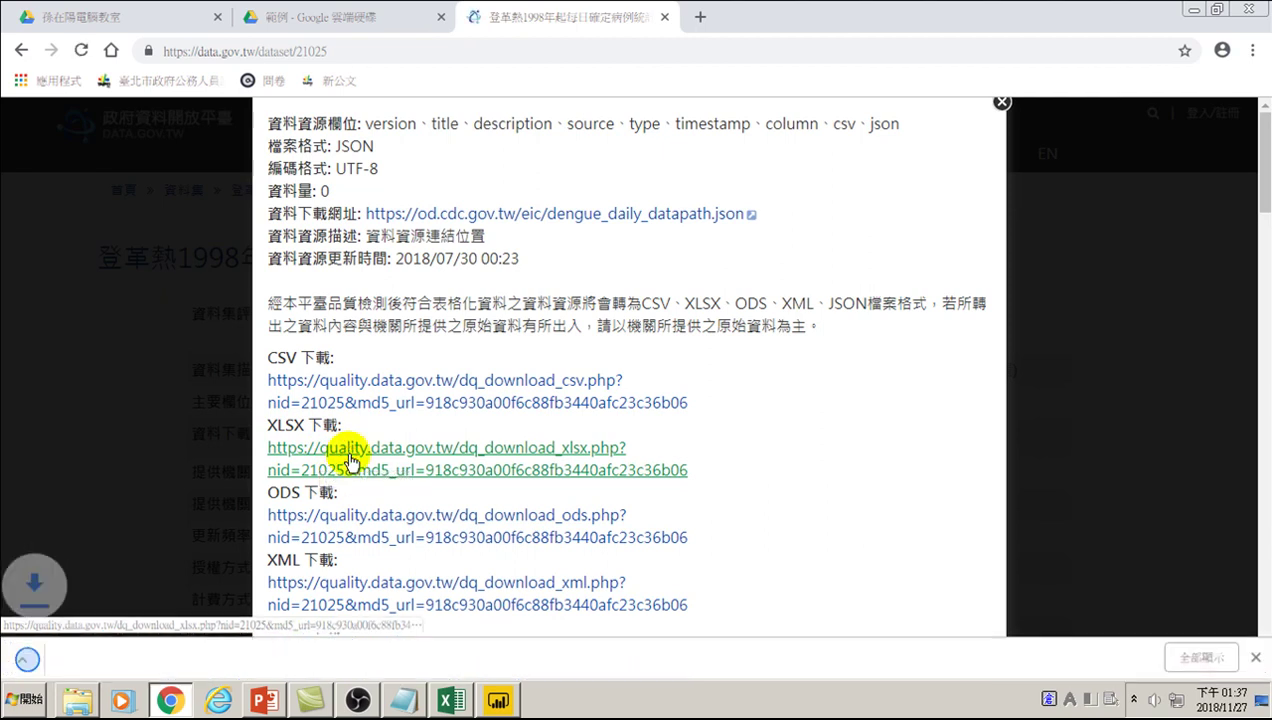
click(90, 655)
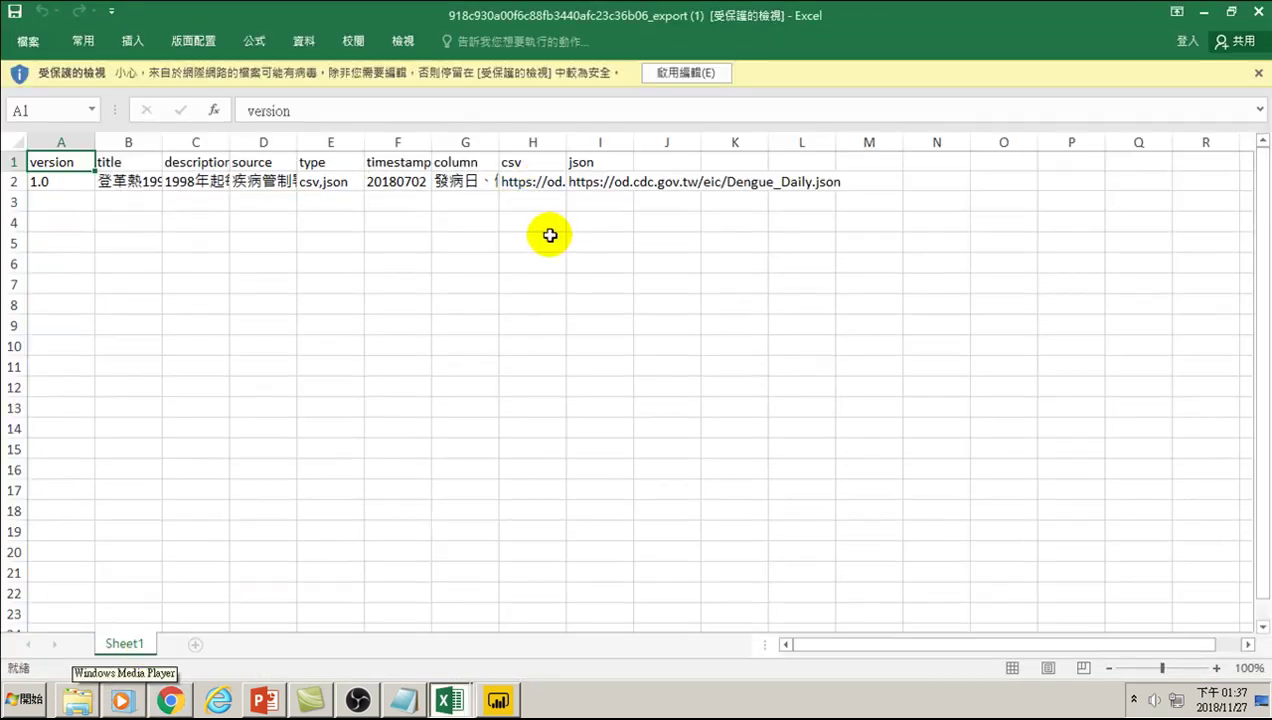
Enable editing, copy the Dengue_Daily.csv link from cell H2, and return to Power BI.
click(690, 73)
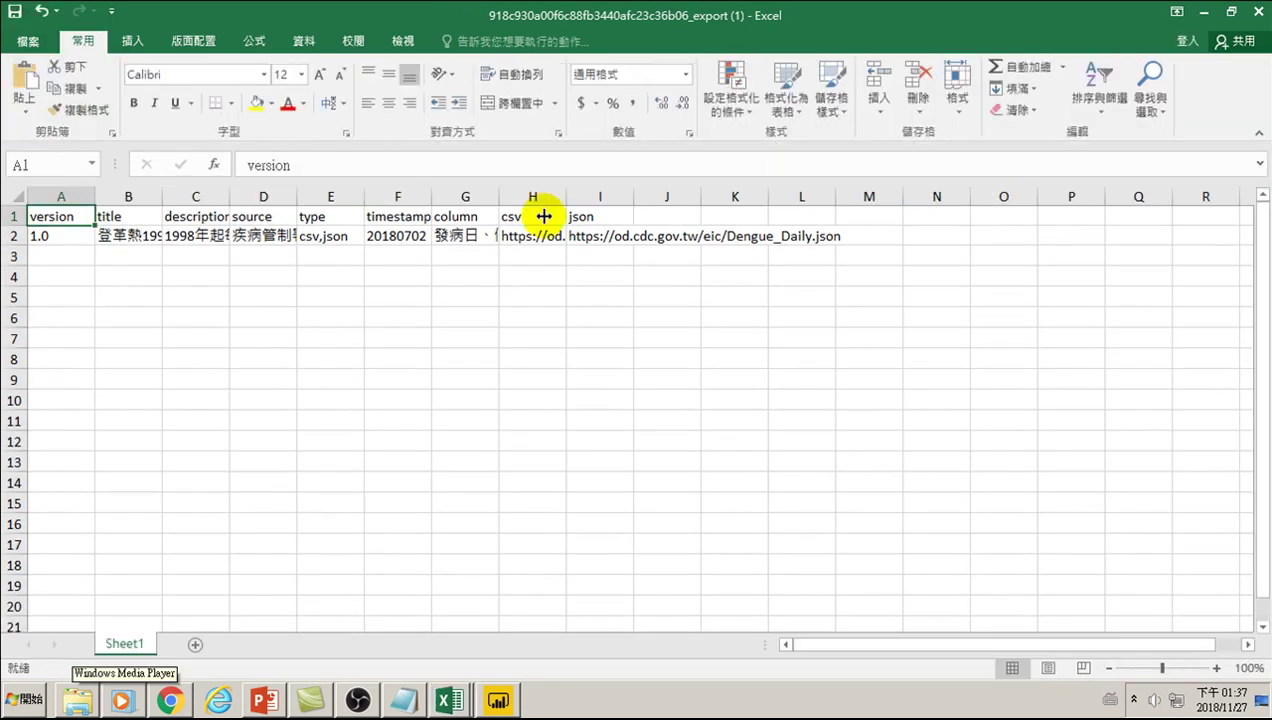
click(525, 237)
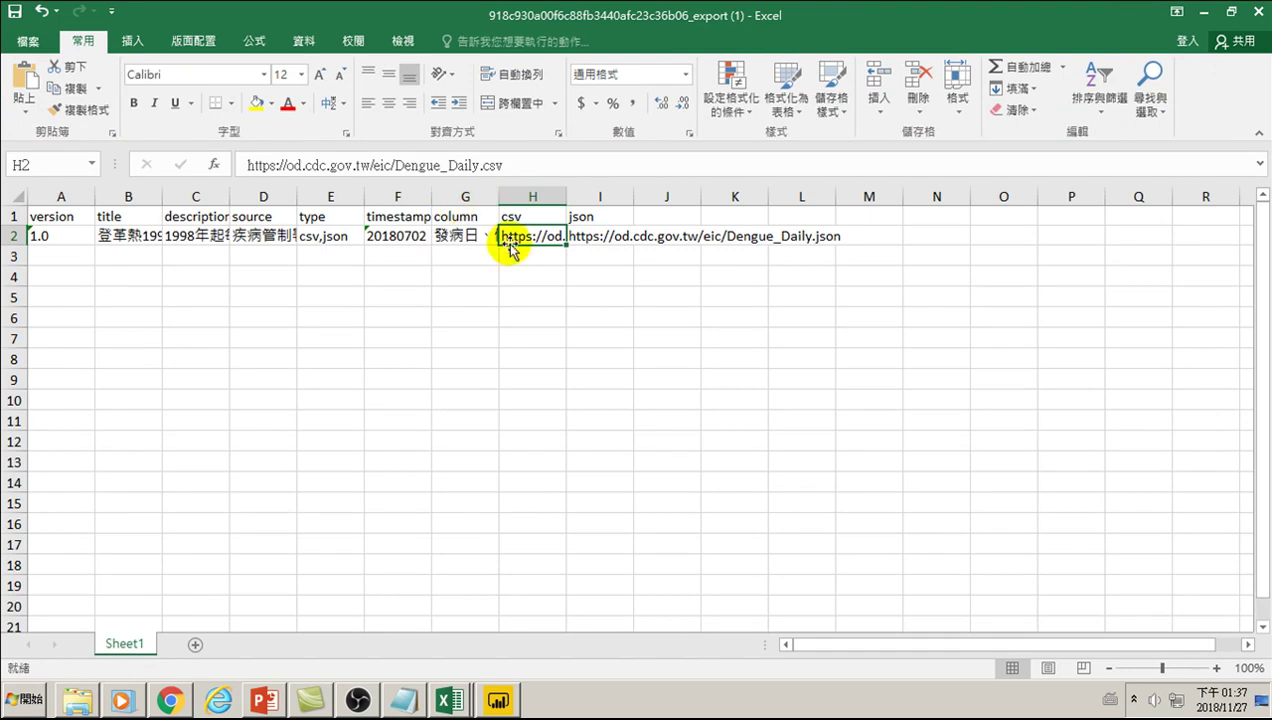
click(514, 163)
drag(425, 165, 245, 165)
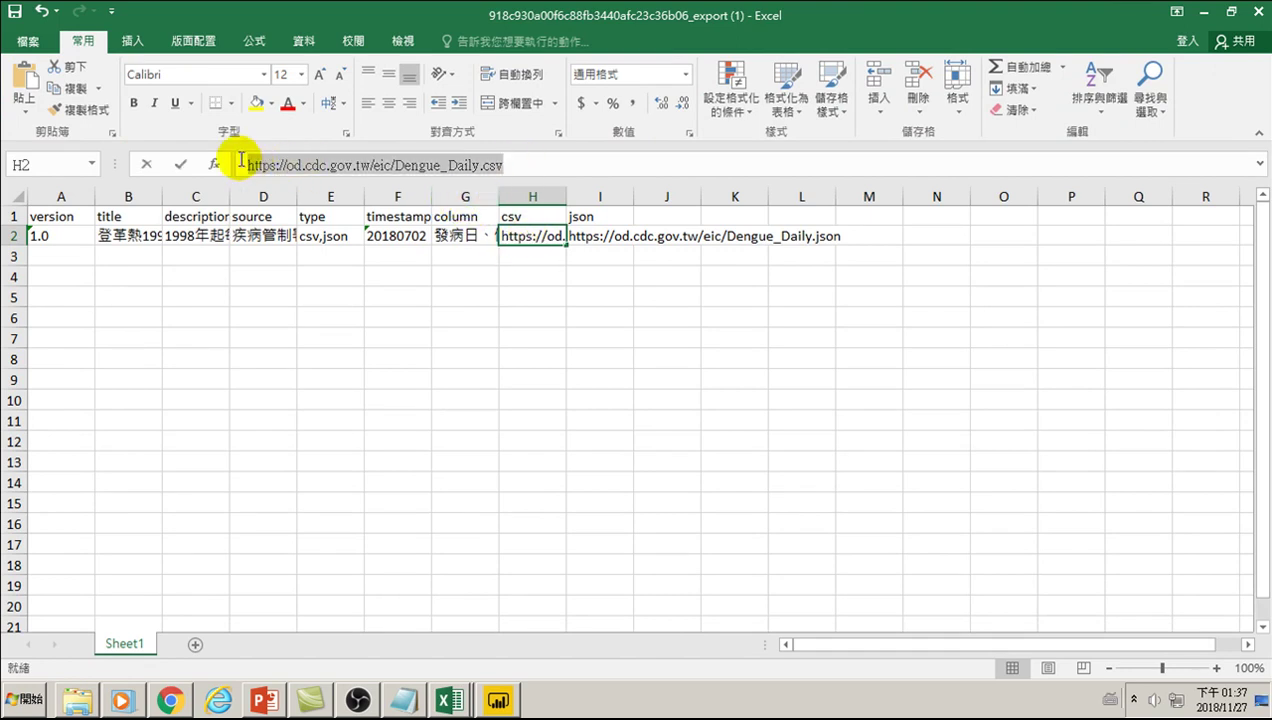
right_click(318, 168)
click(357, 203)
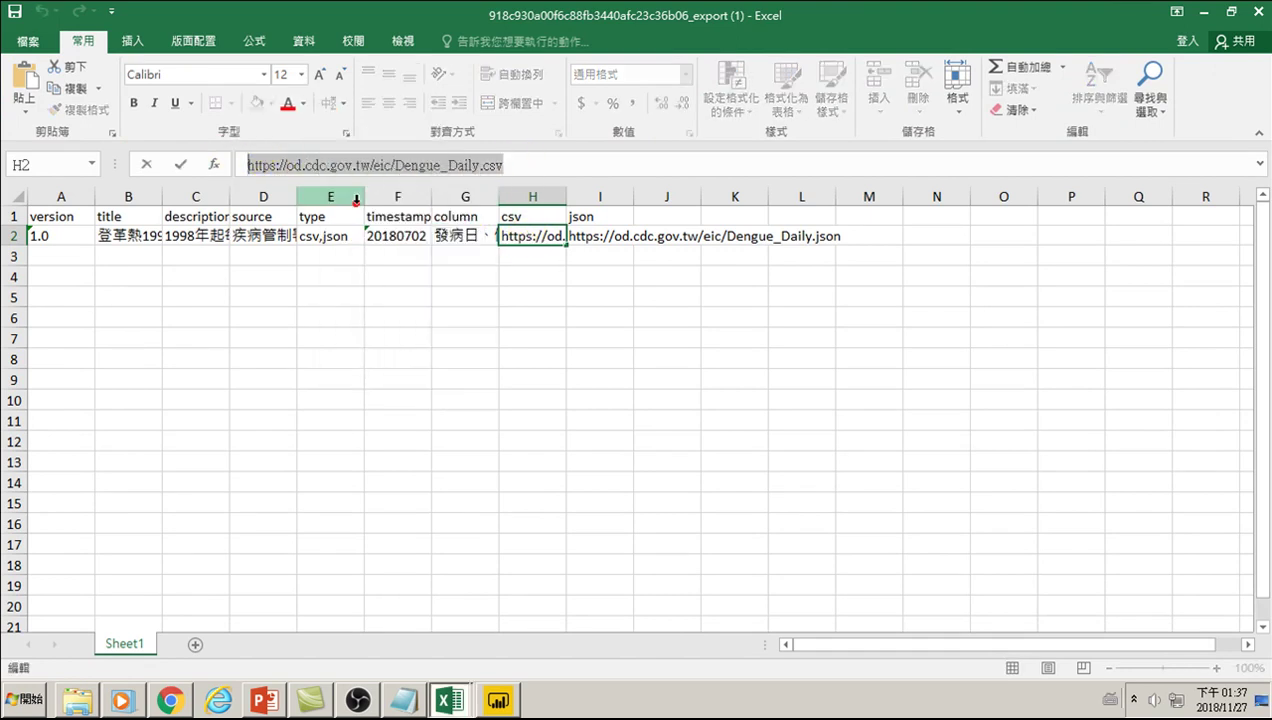
click(470, 336)
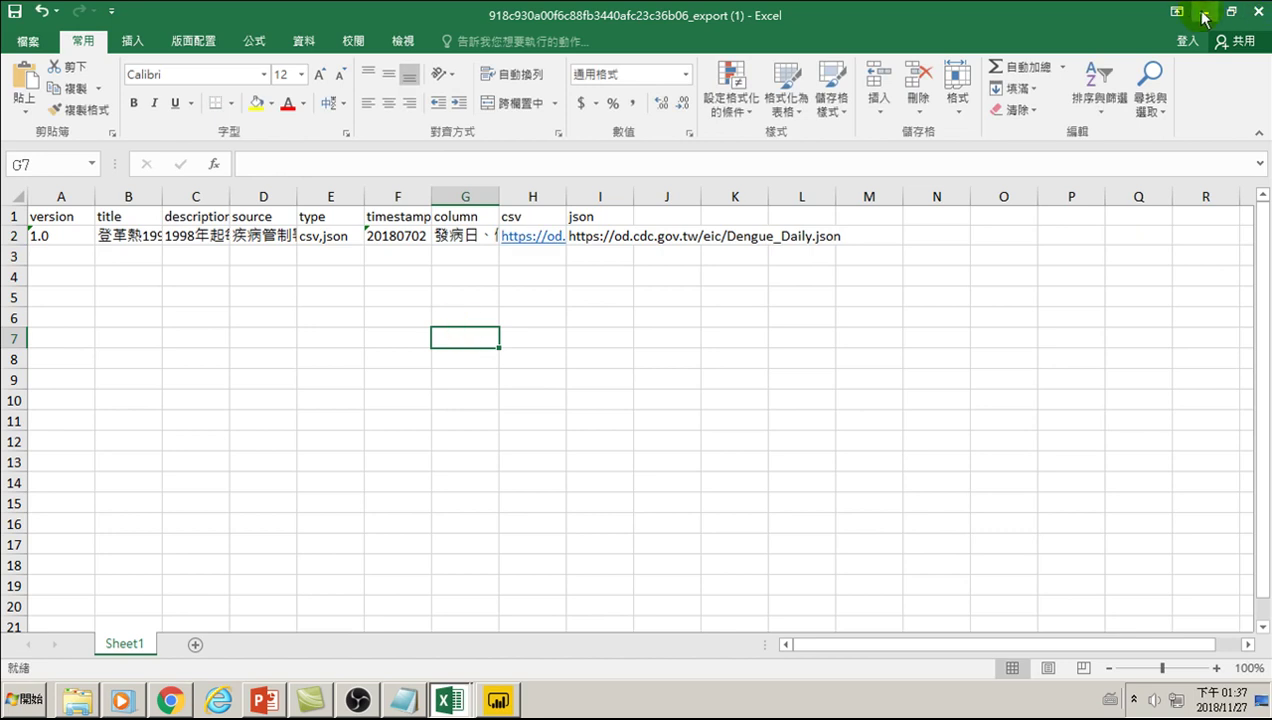
click(497, 700)
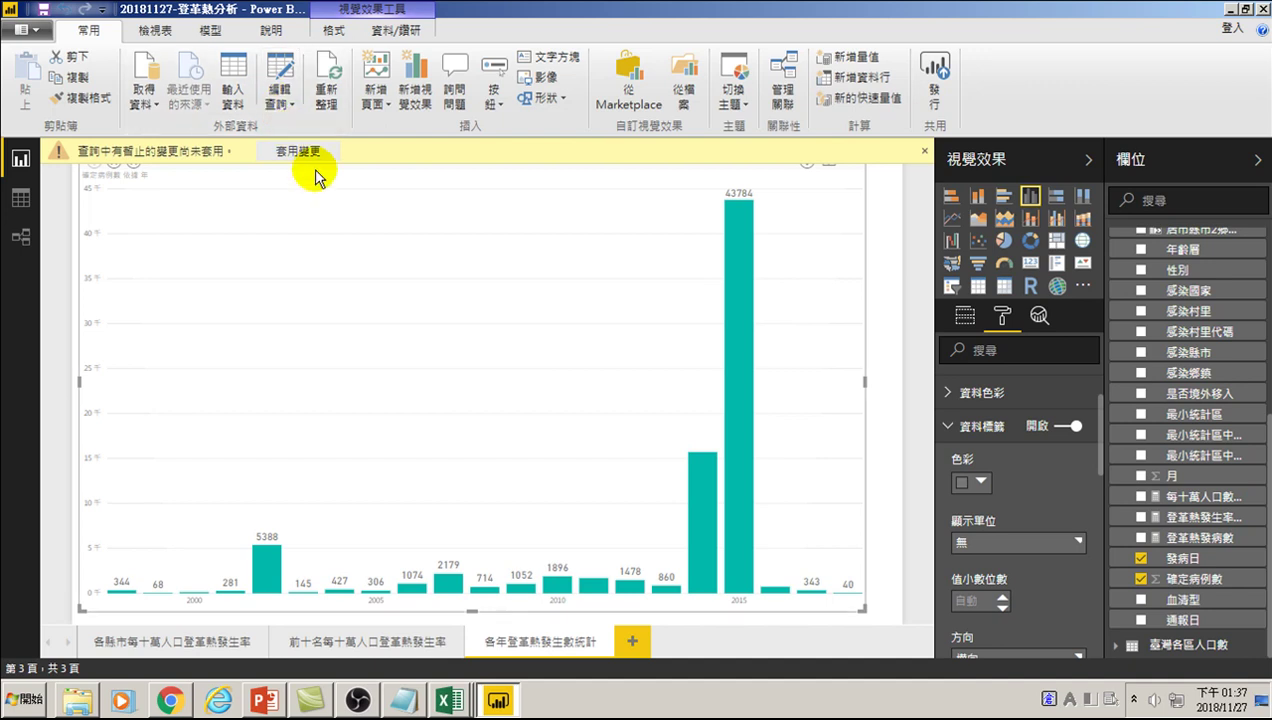
click(280, 103)
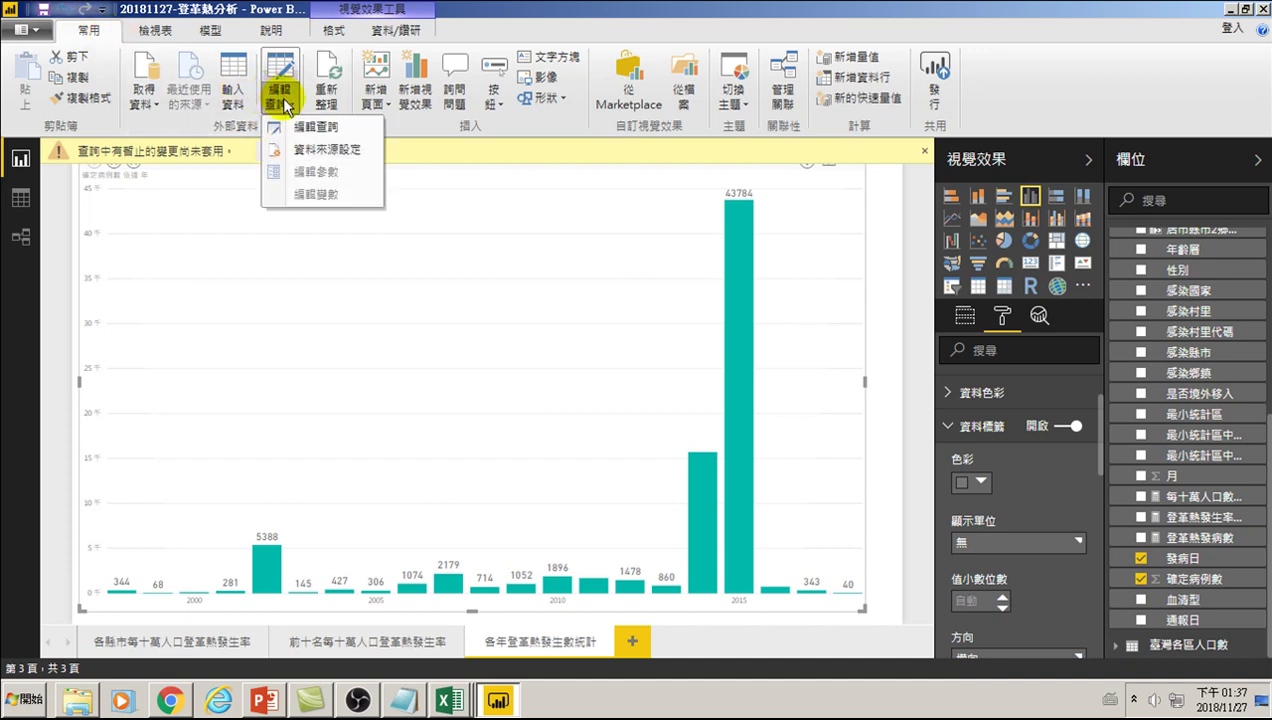
click(318, 153)
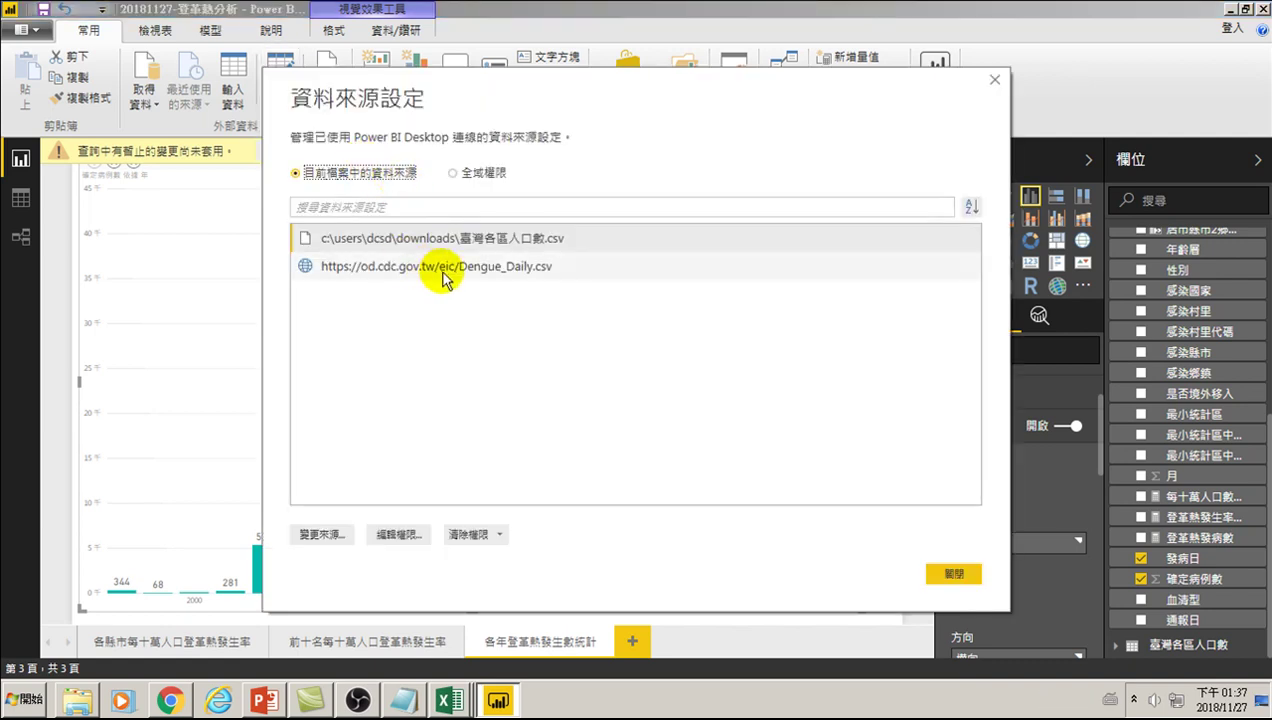
click(365, 266)
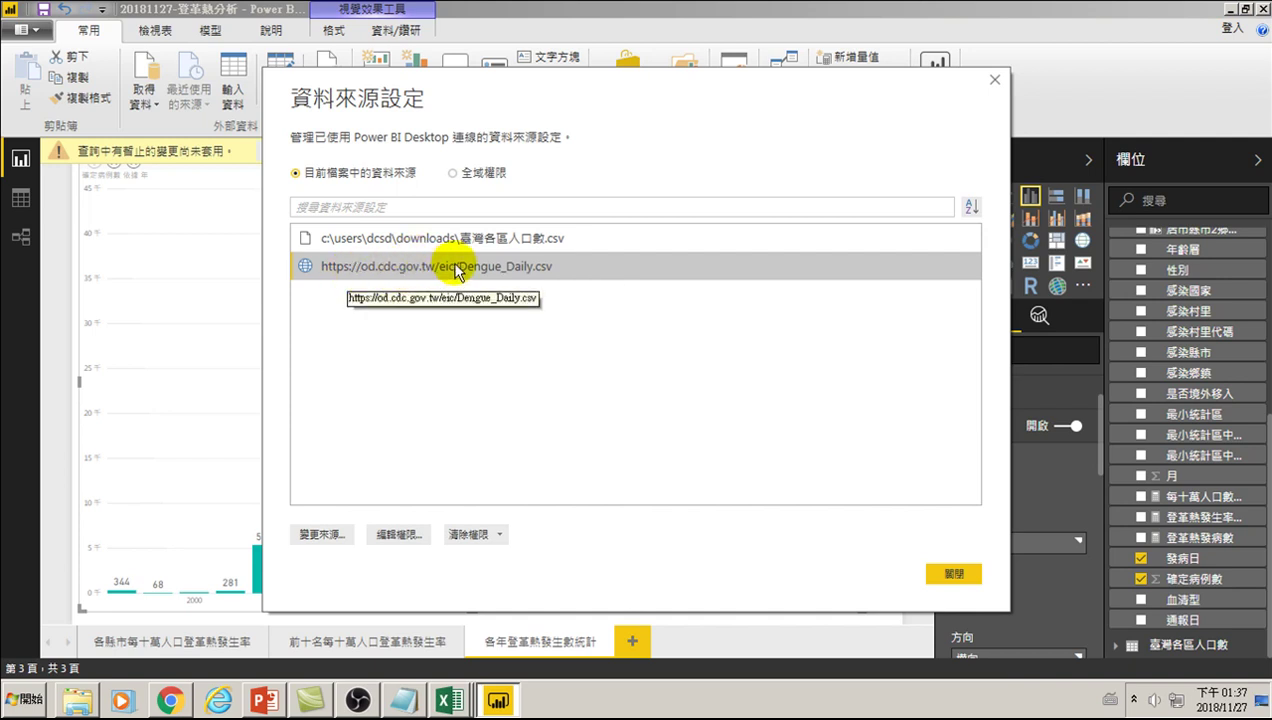
click(318, 535)
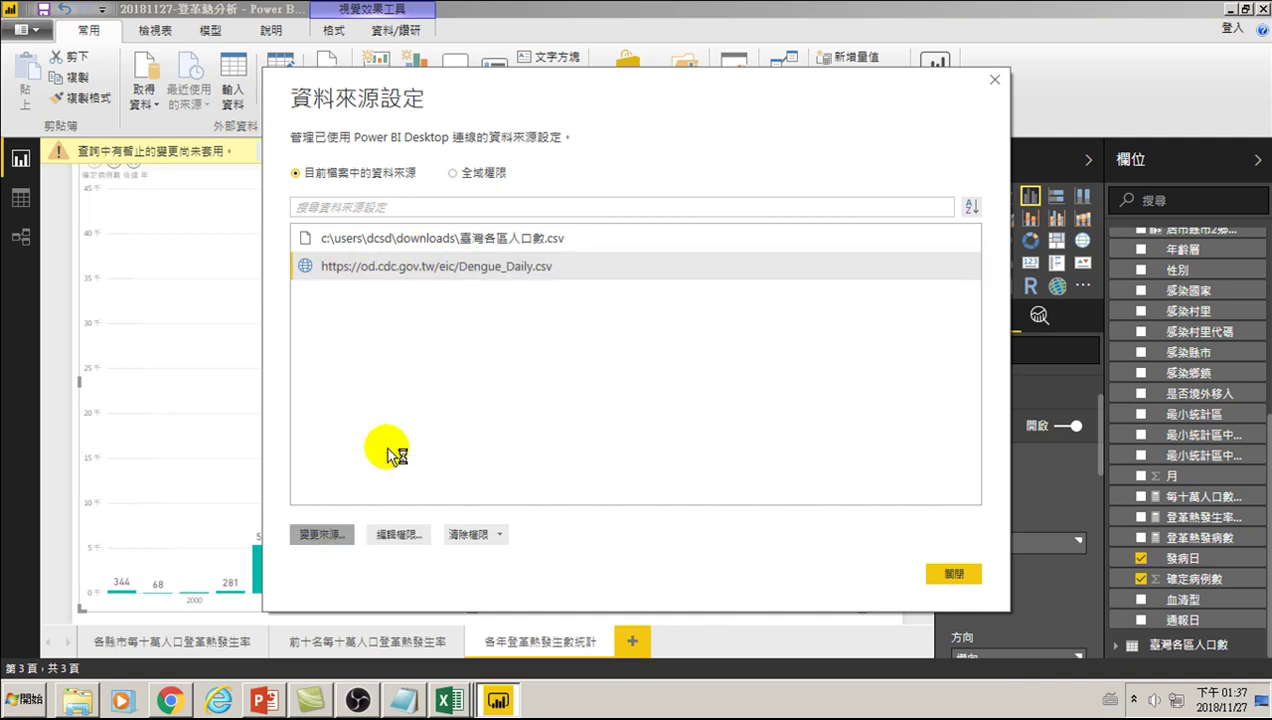
triple_click(590, 265)
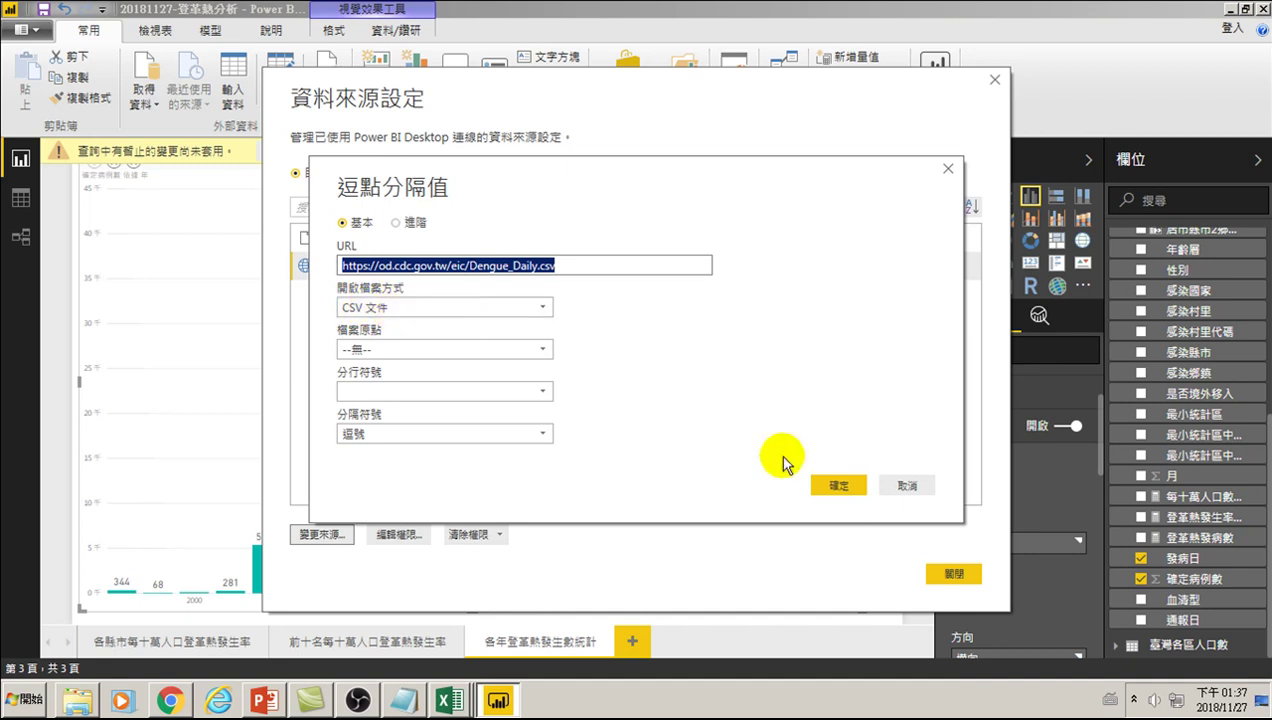
click(832, 485)
click(943, 570)
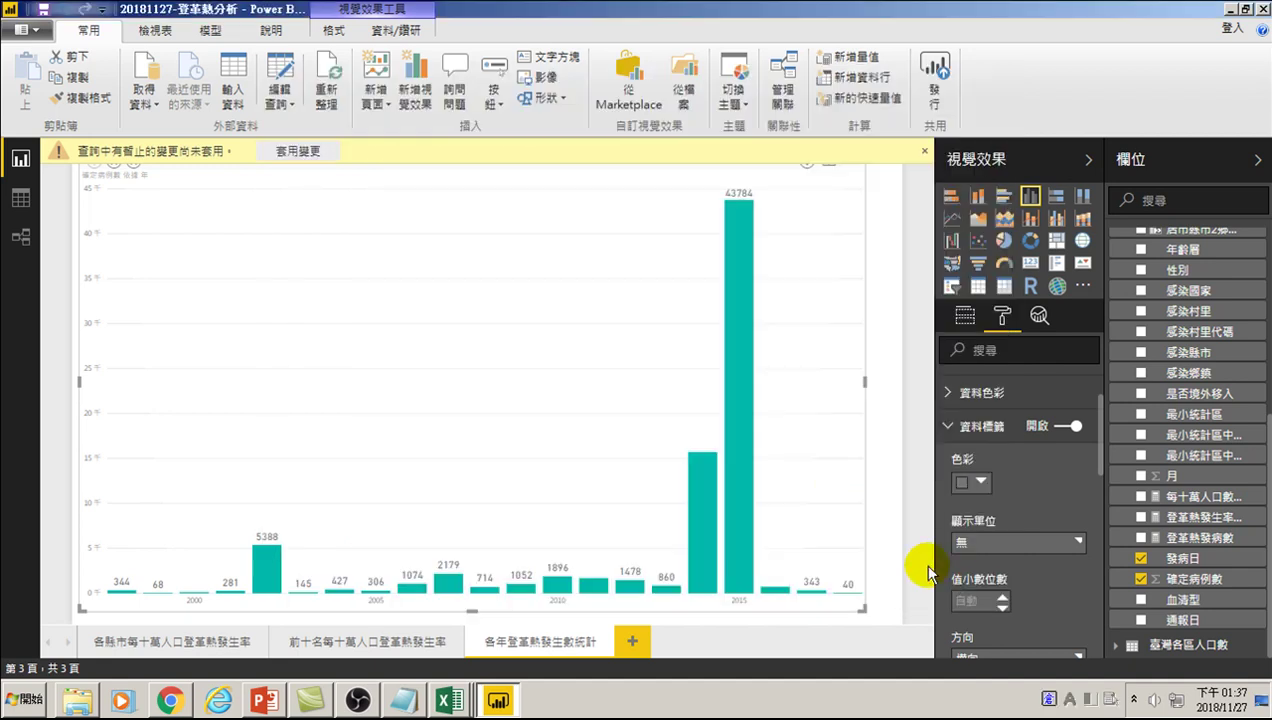
click(299, 152)
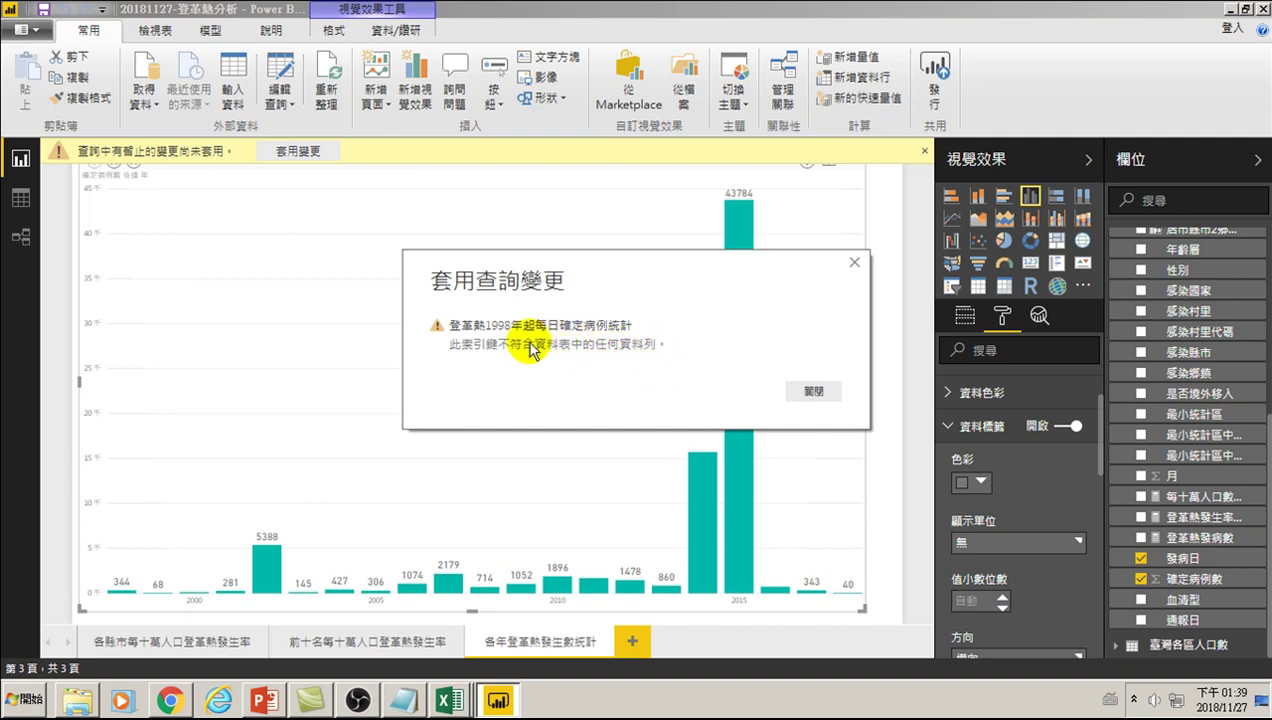
Dismiss the key-mismatch error reported for the dengue query after applying changes.
click(795, 393)
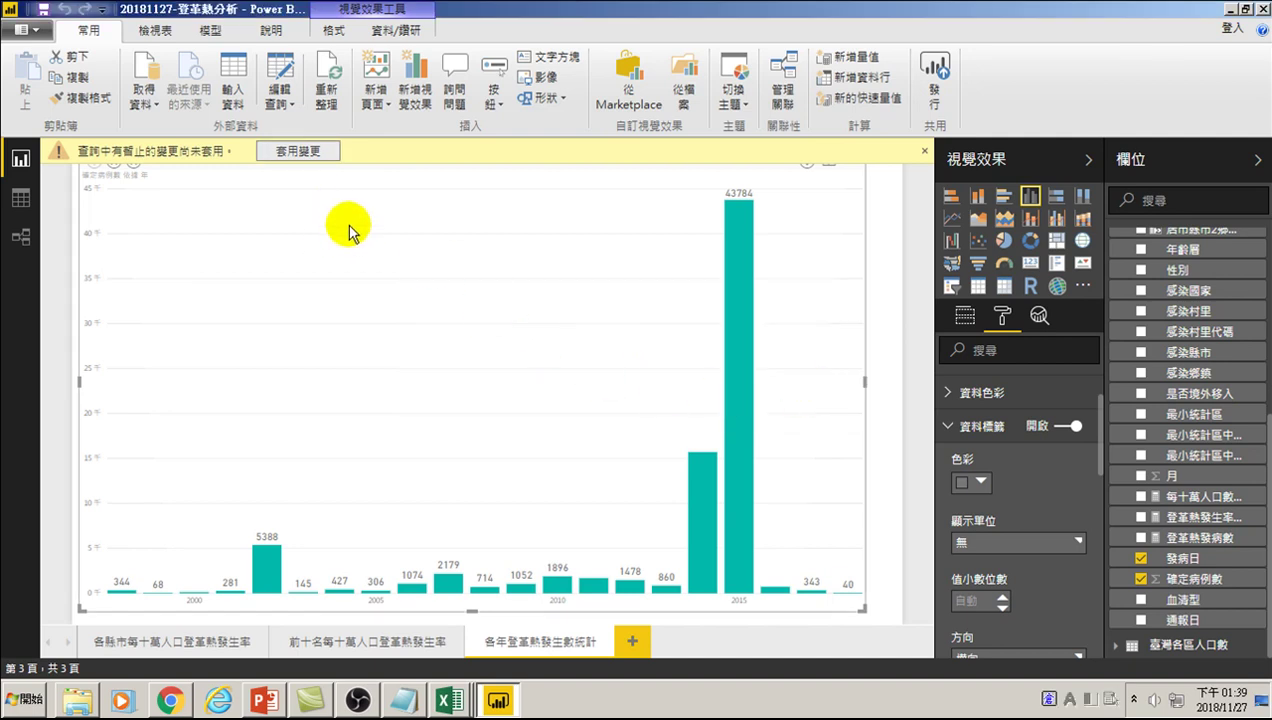
In Power Query, delete the dengue query's 已變更類型, 已將標頭升階 and 導覽 steps, keeping only 來源.
click(280, 100)
click(321, 137)
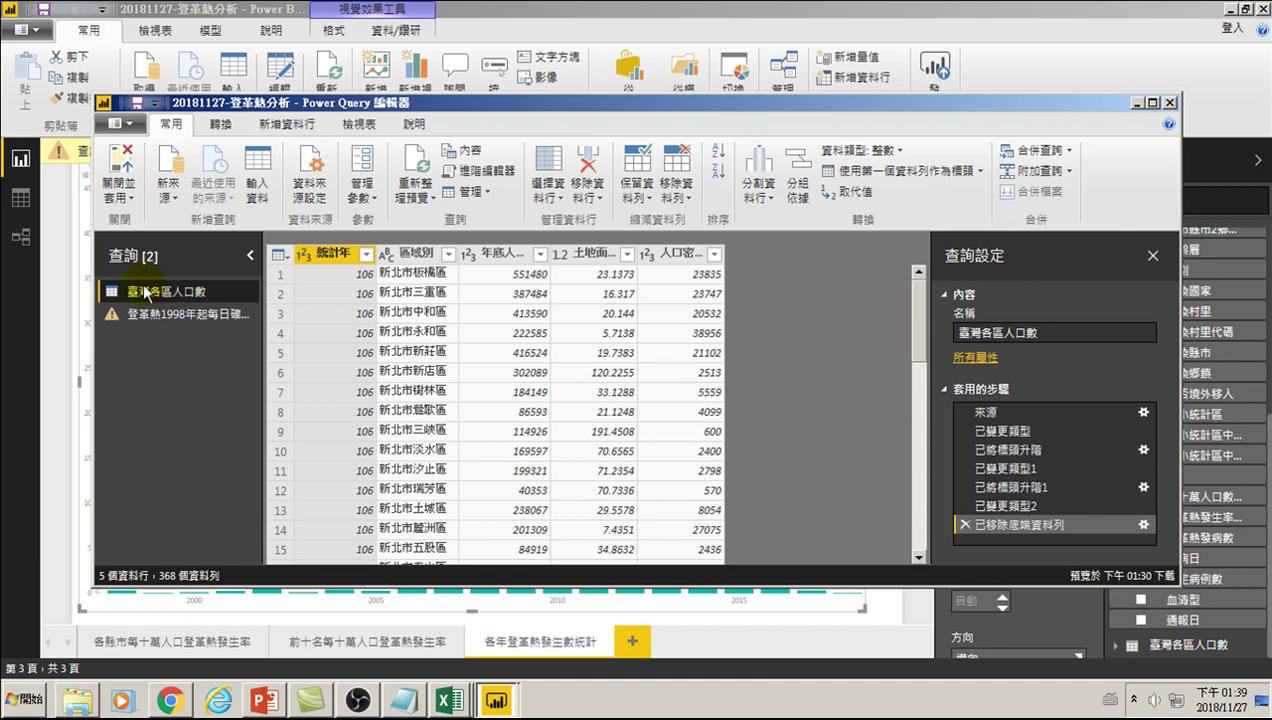
click(140, 316)
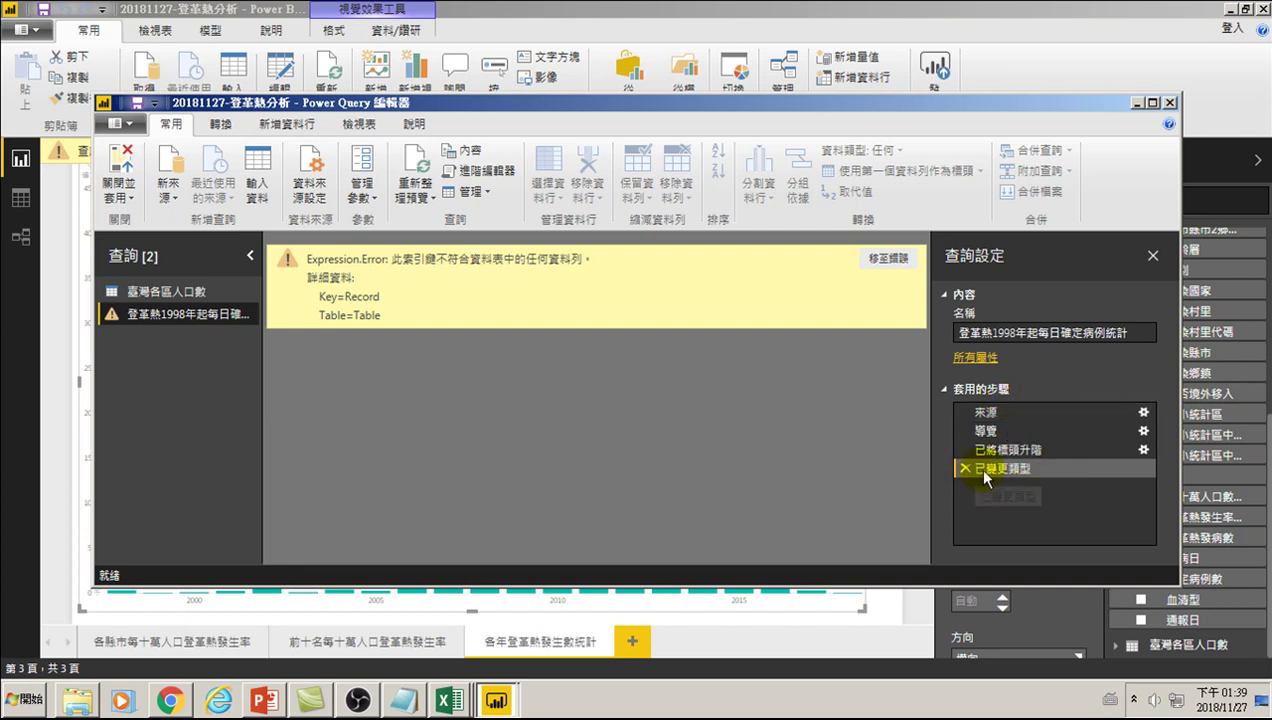
click(964, 467)
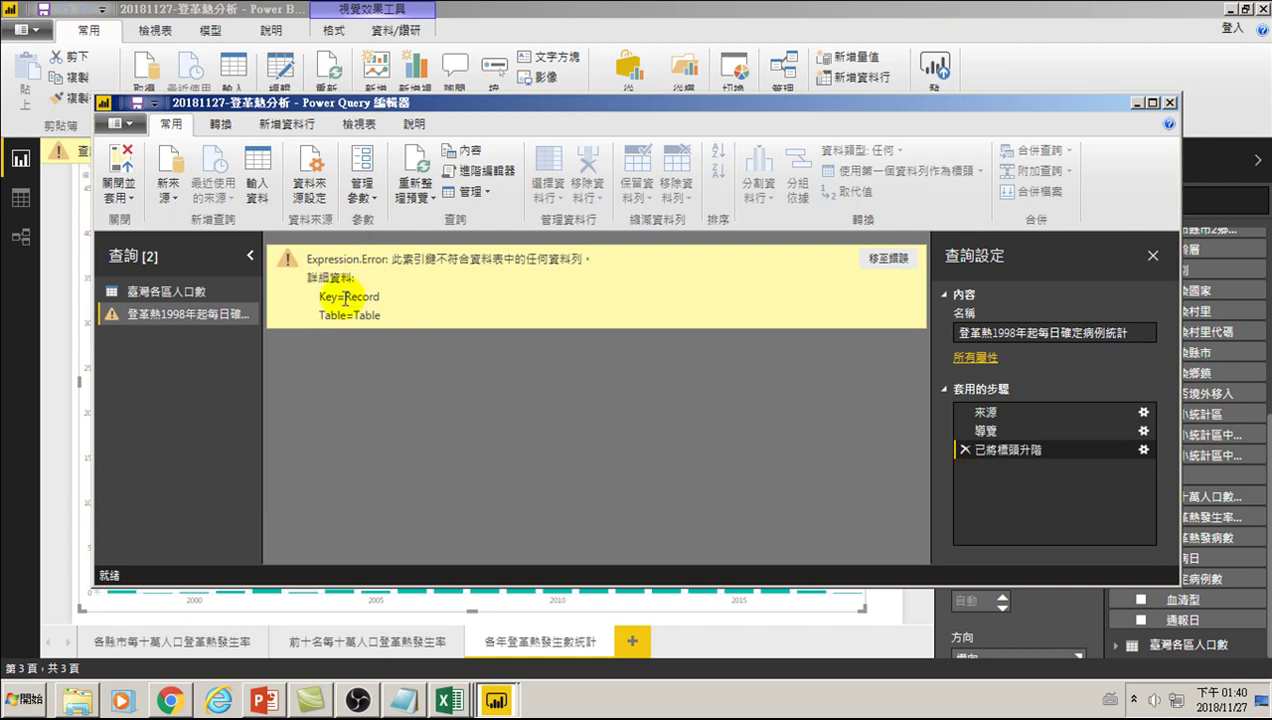
click(964, 449)
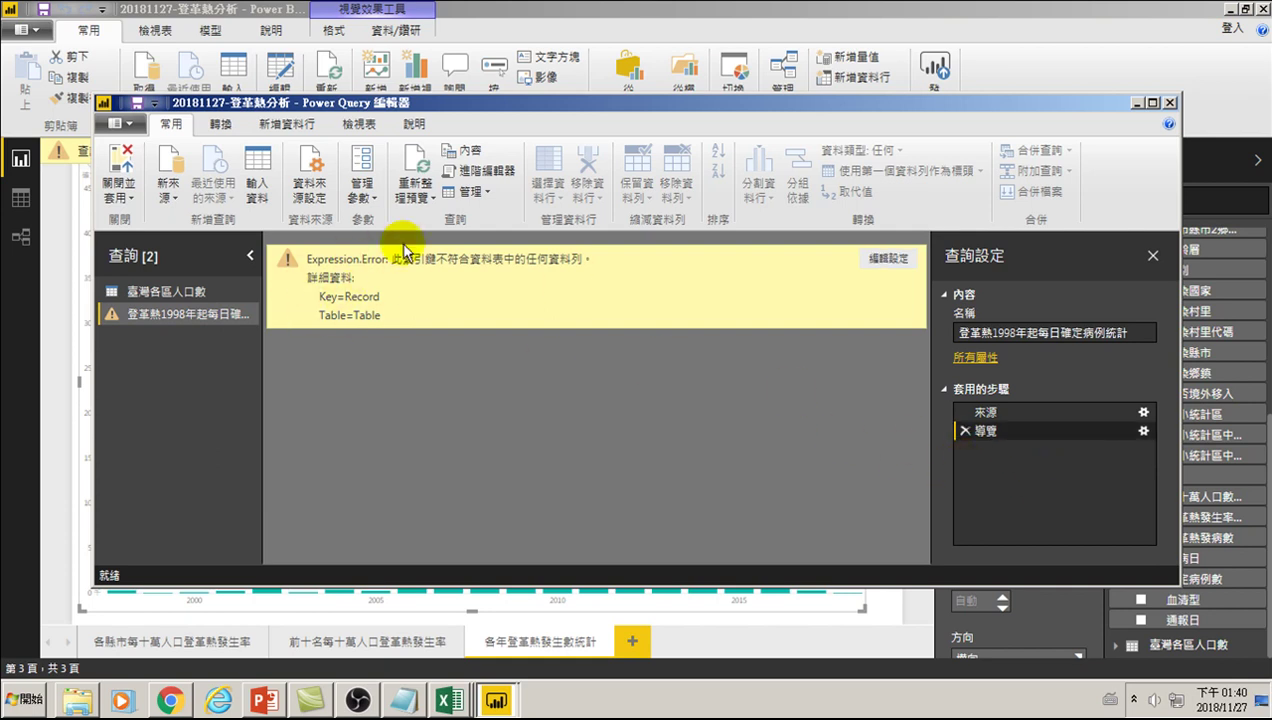
click(964, 430)
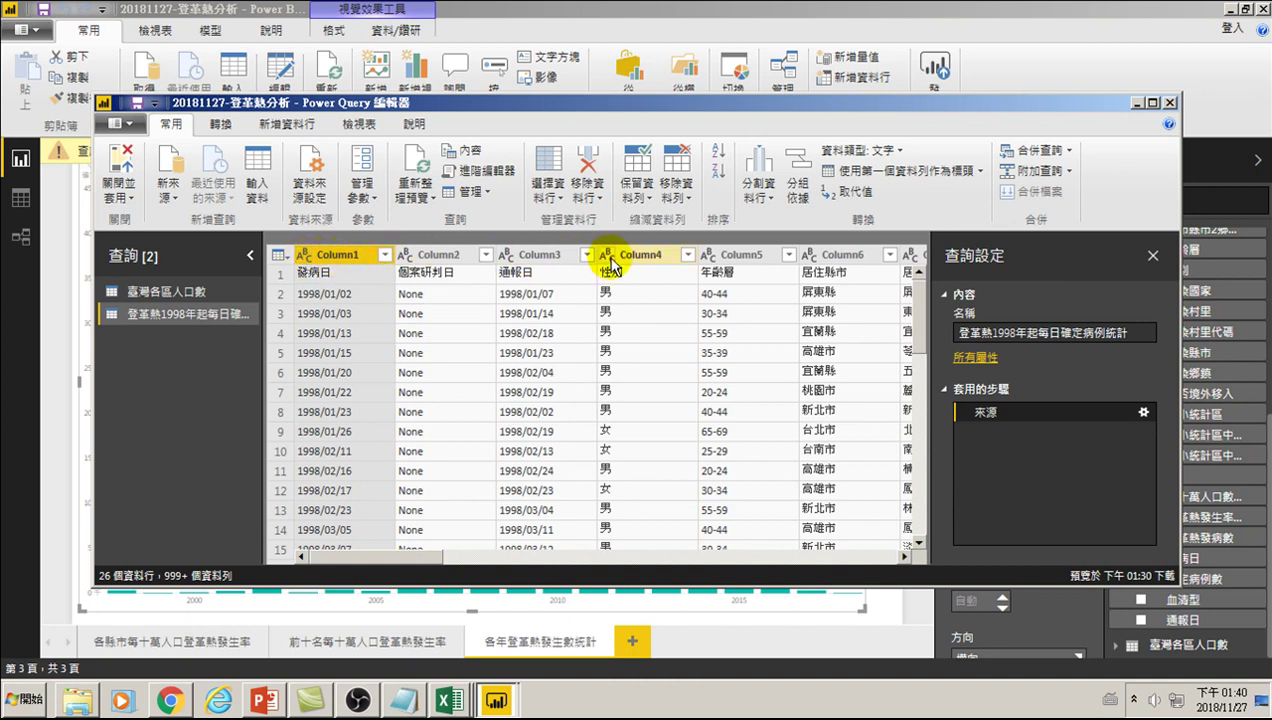
Promote the dengue query's first row to headers with 使用第一個資料列作為標頭.
click(283, 257)
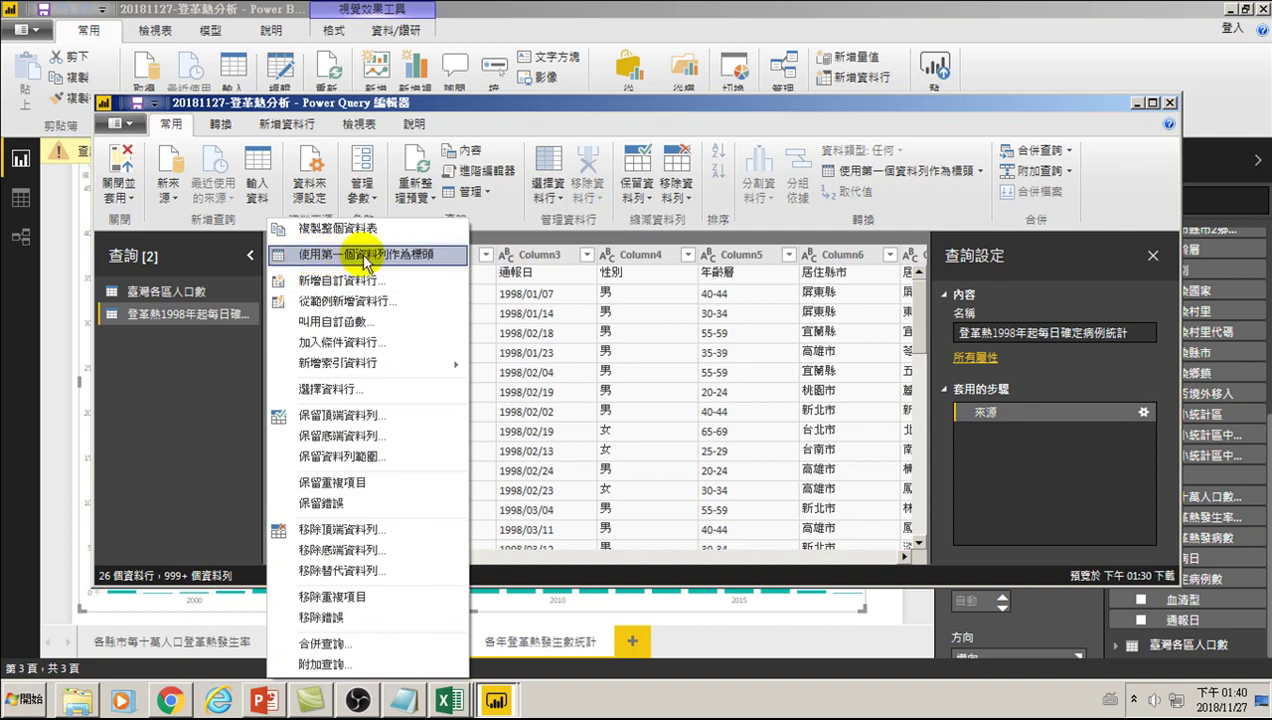
click(577, 281)
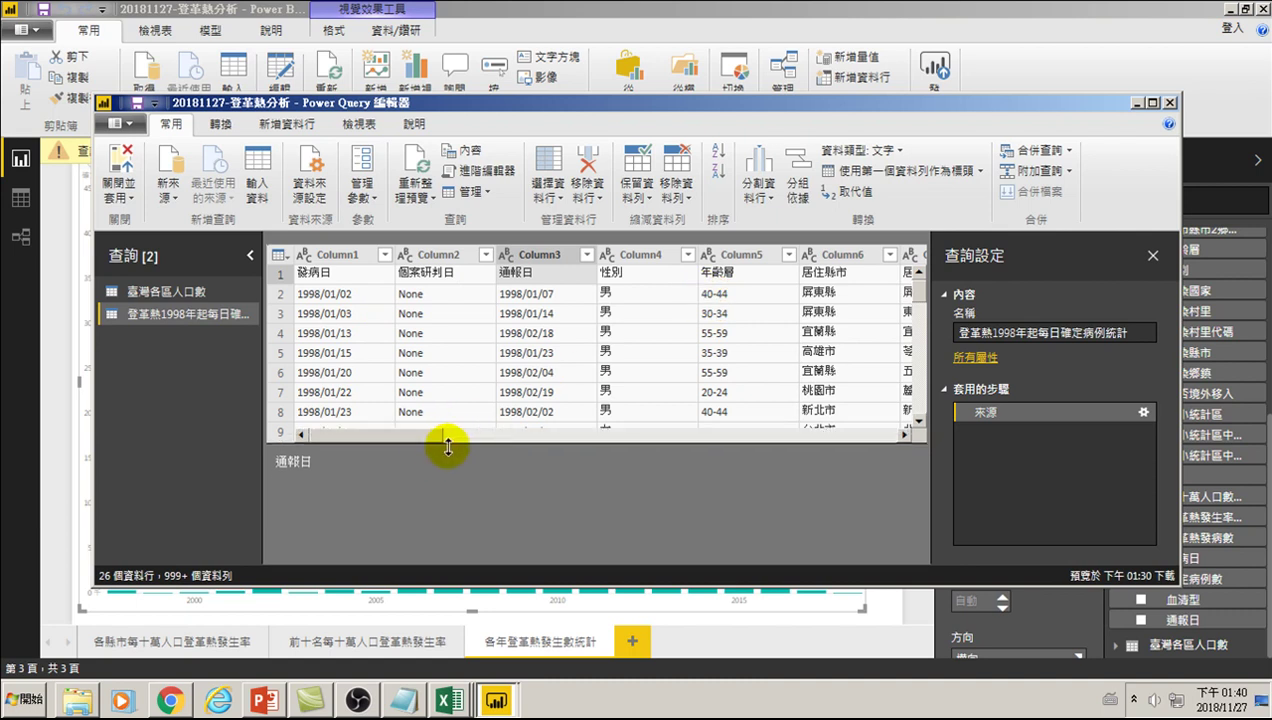
drag(430, 434, 735, 425)
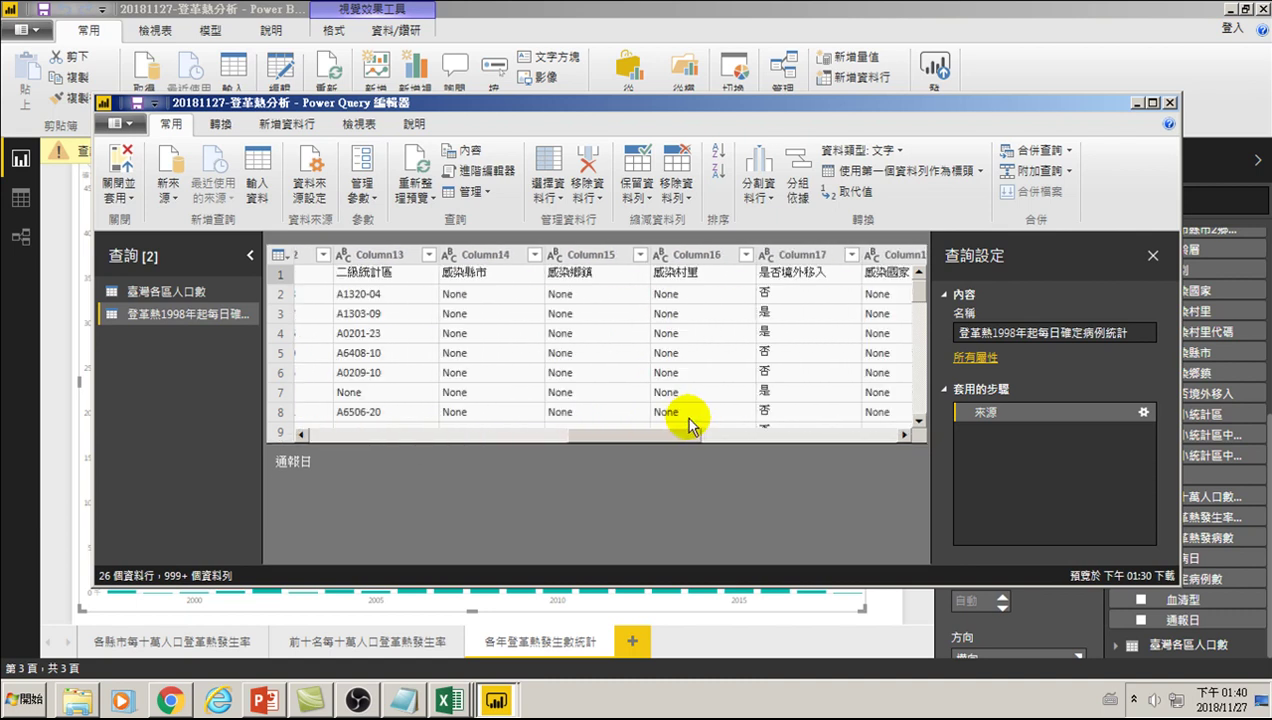
drag(731, 418, 781, 422)
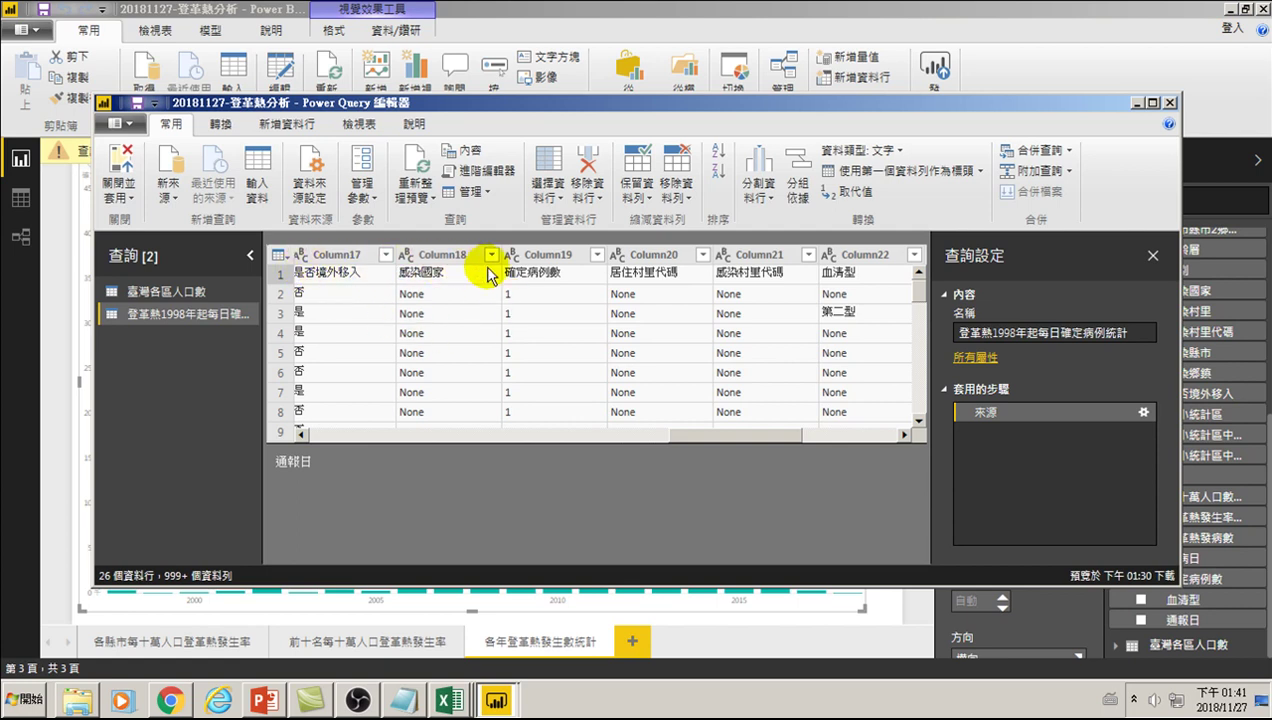
click(280, 255)
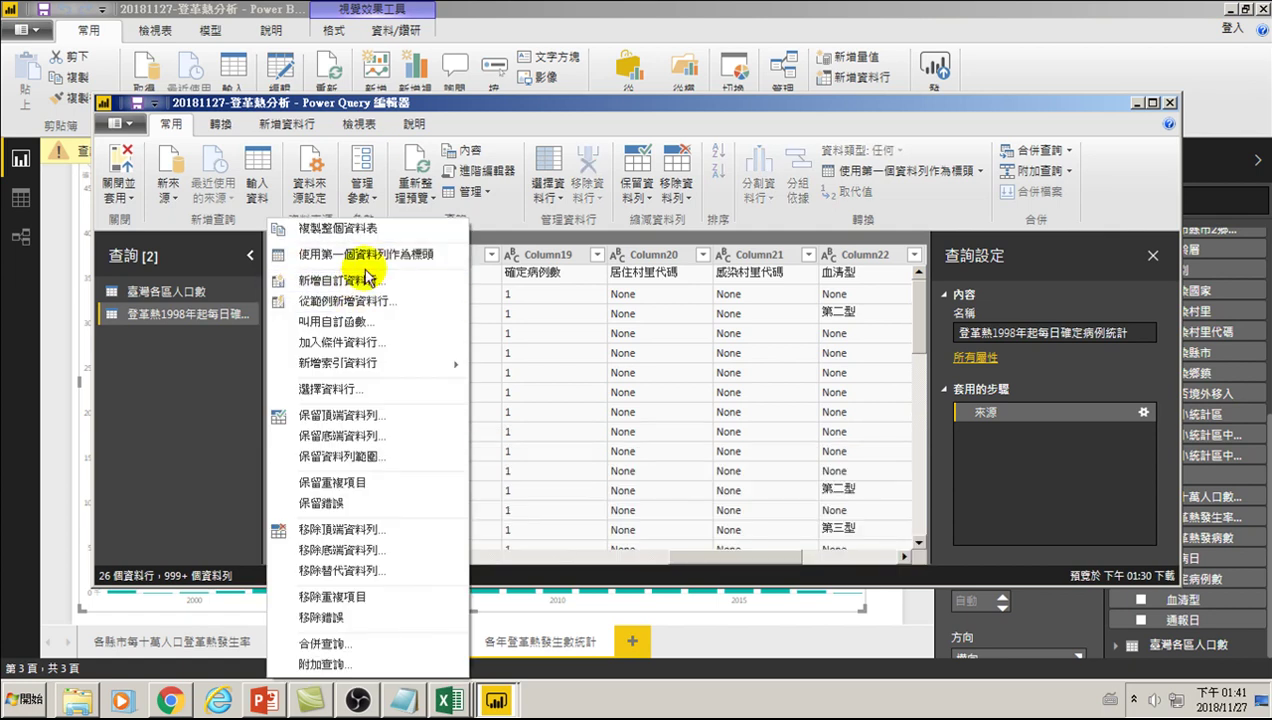
click(365, 254)
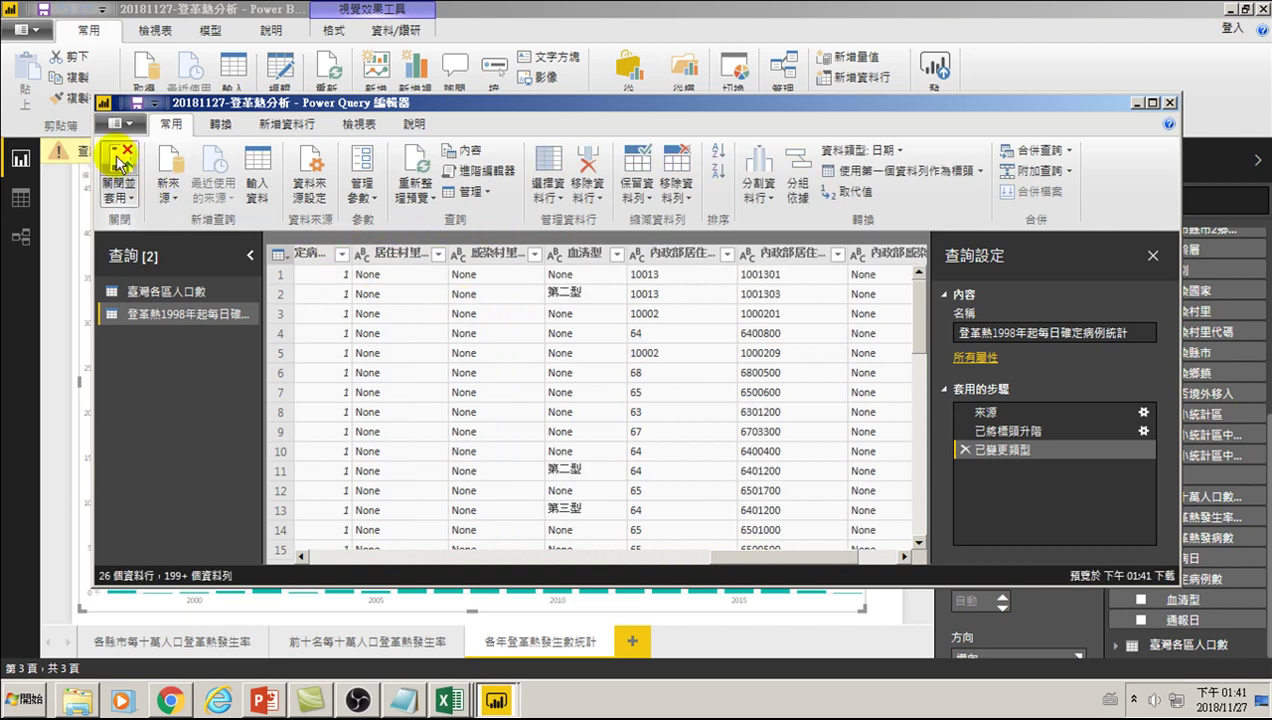
Close and apply the queries, then view the refreshed dengue table's 79,126 rows.
click(119, 163)
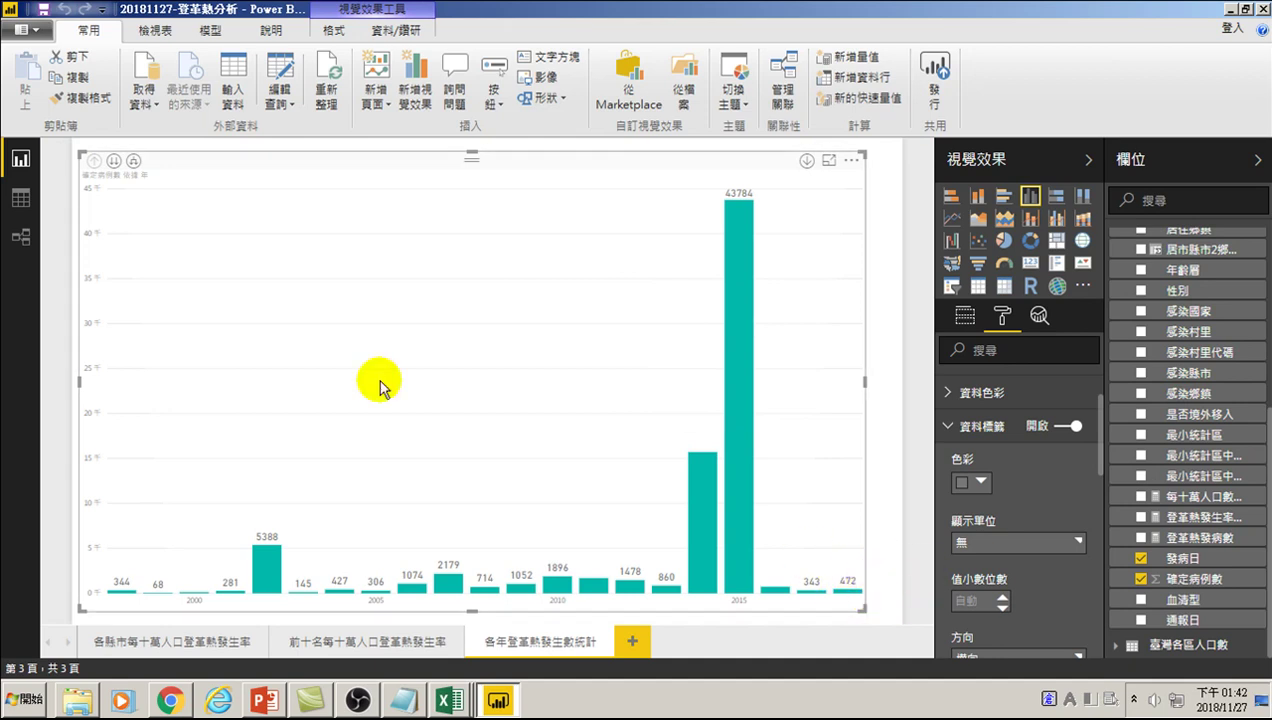
click(20, 198)
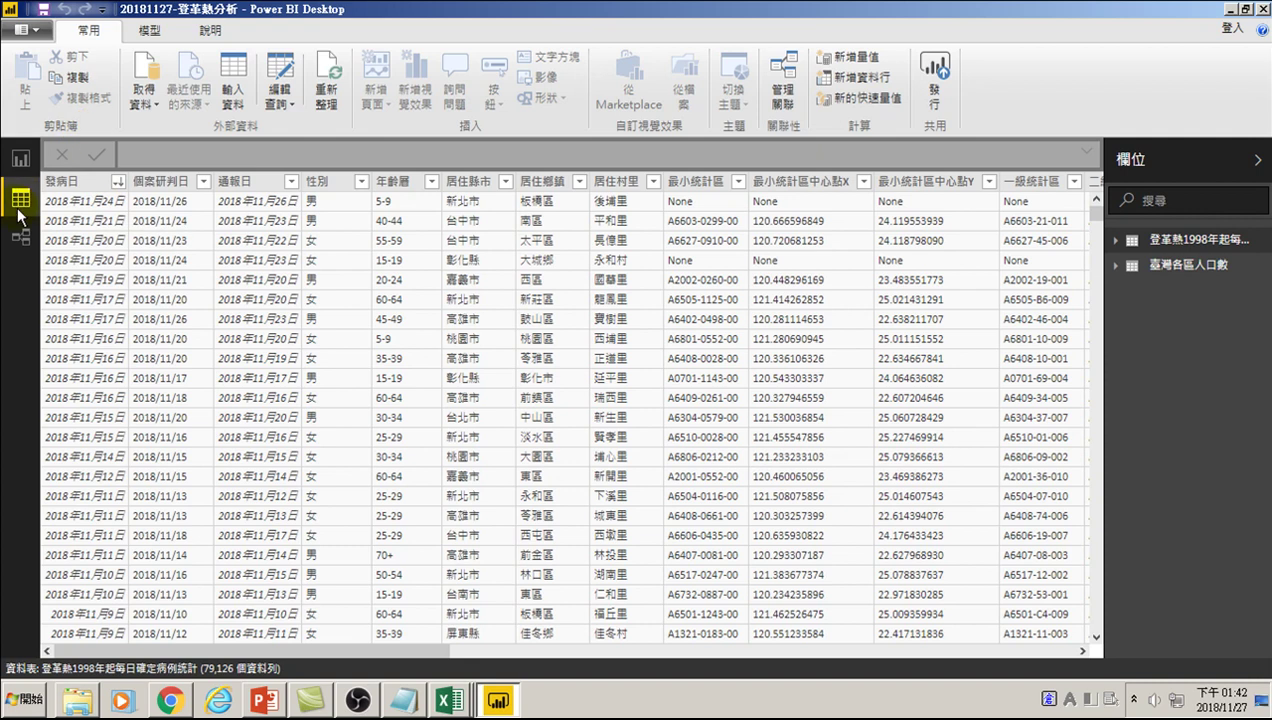
Show the 臺灣各區人口數 table and inspect the 登革熱發生率名次 column's RANKX formula.
click(1185, 265)
click(727, 186)
click(727, 186)
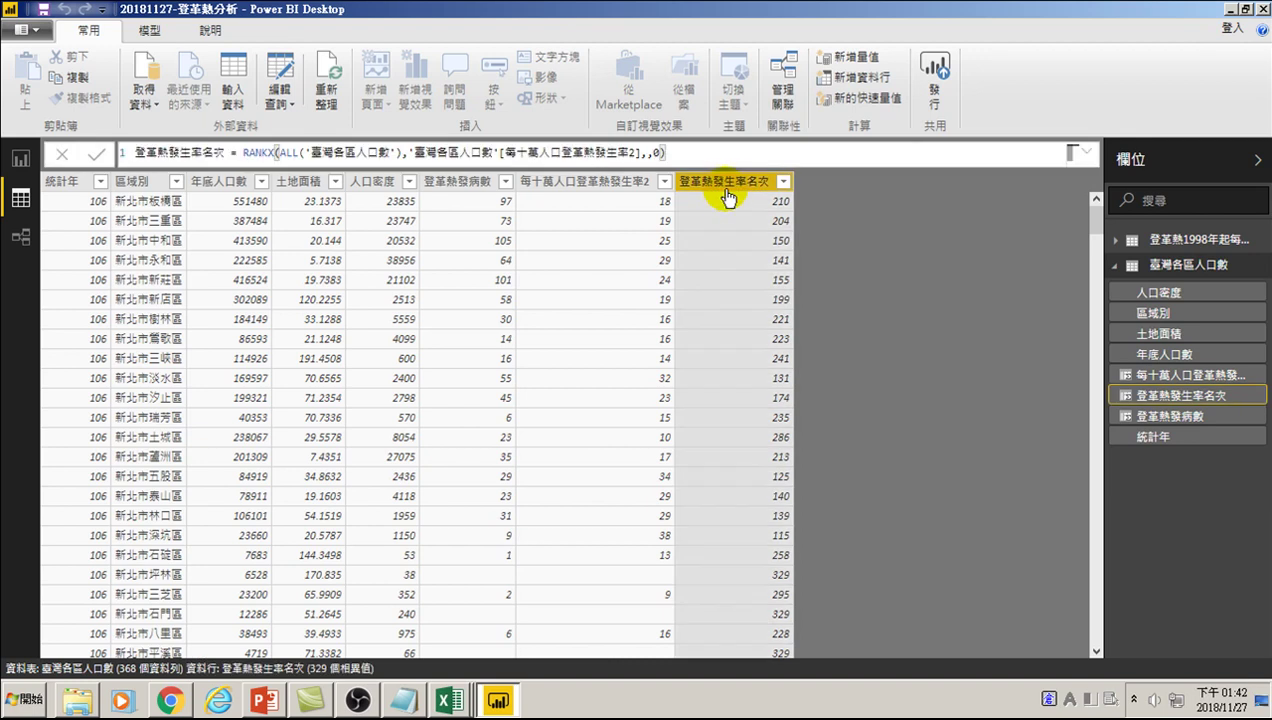
right_click(728, 185)
click(680, 240)
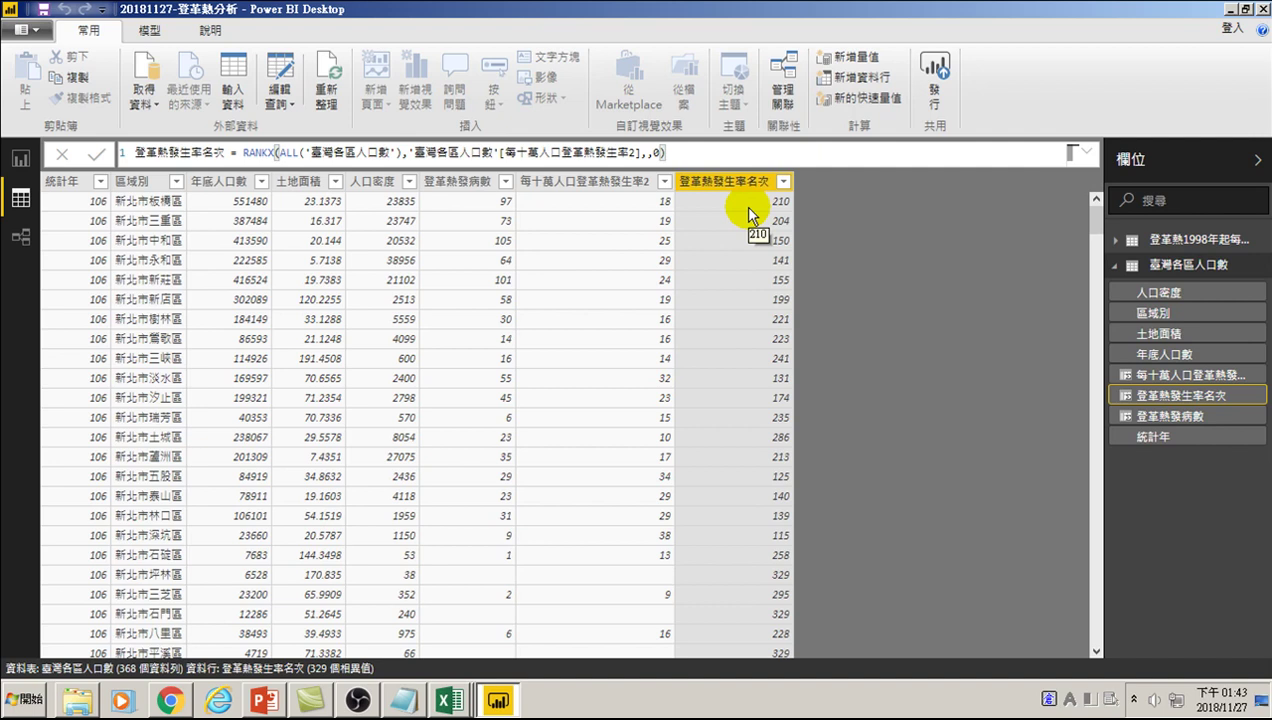
Reopen the Power Query Editor, then close it to return to the 臺灣各區人口數 table data.
click(280, 100)
click(326, 129)
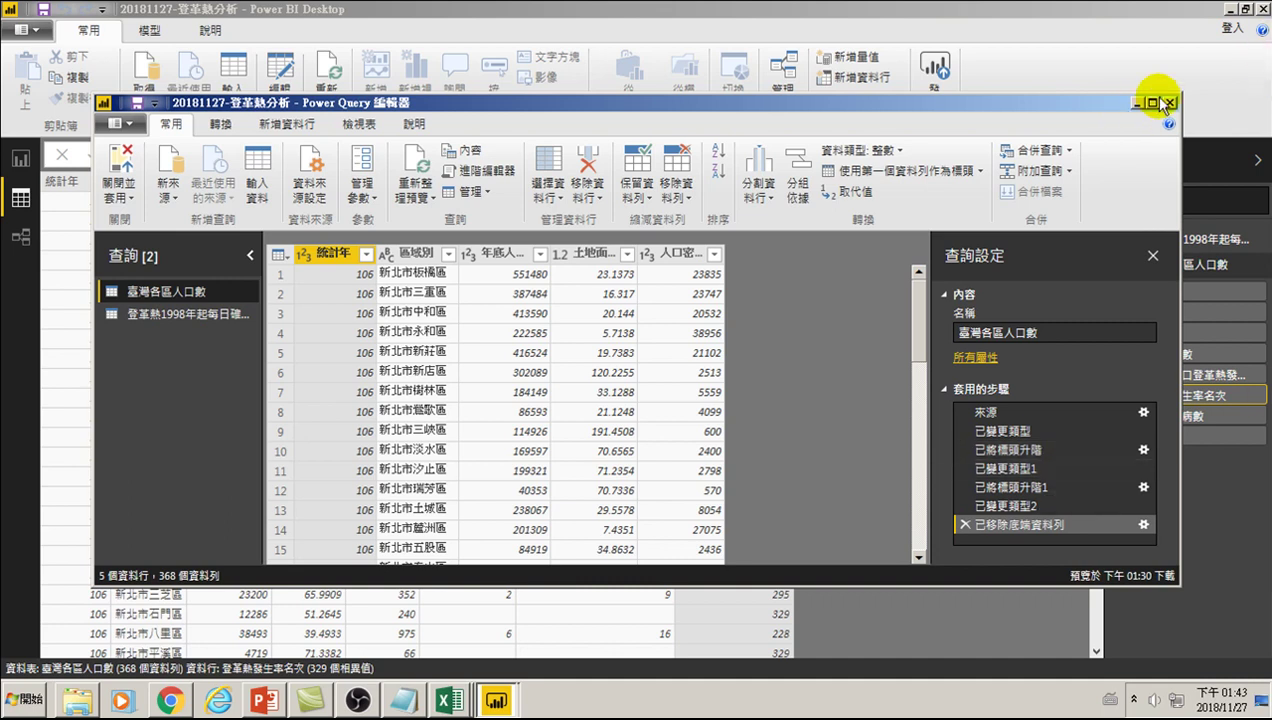
click(1170, 104)
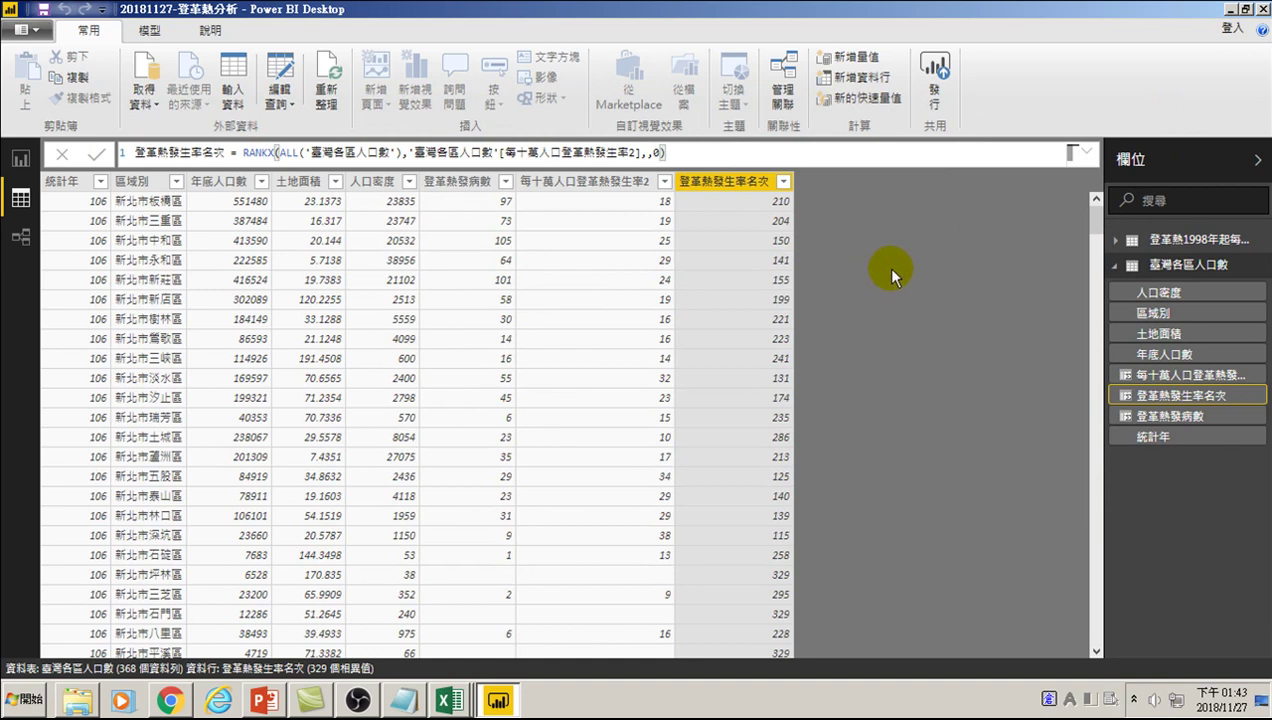